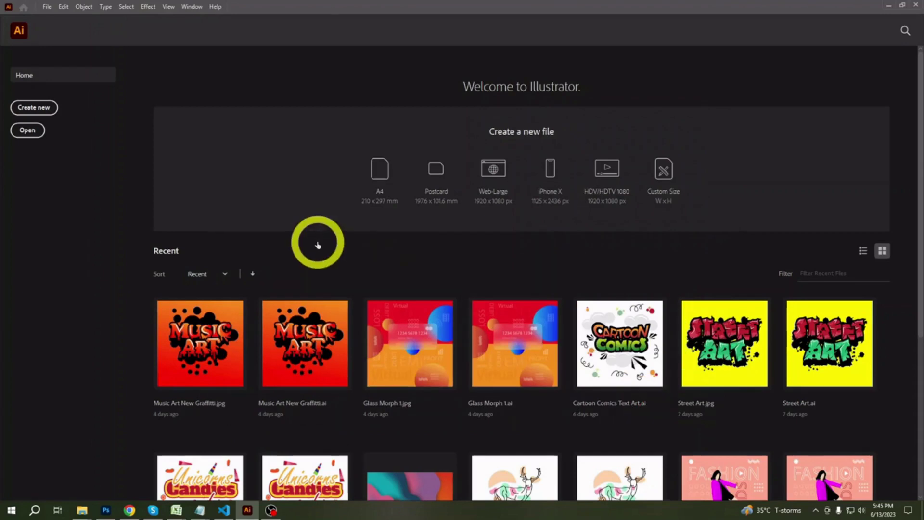
Step: Create a new square document and save it as Home-Try in Adobe Illustrator format
key(ctrl+alt+n)
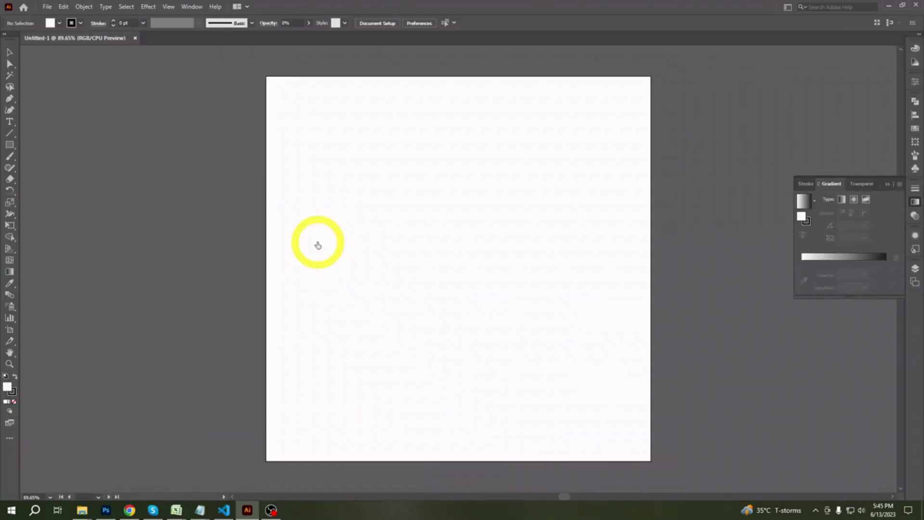
click(47, 7)
click(62, 91)
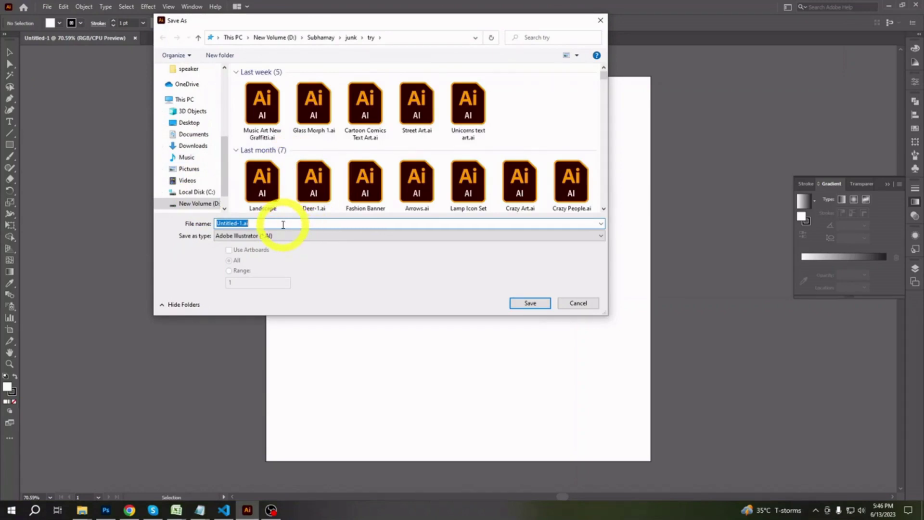
text(Home-)
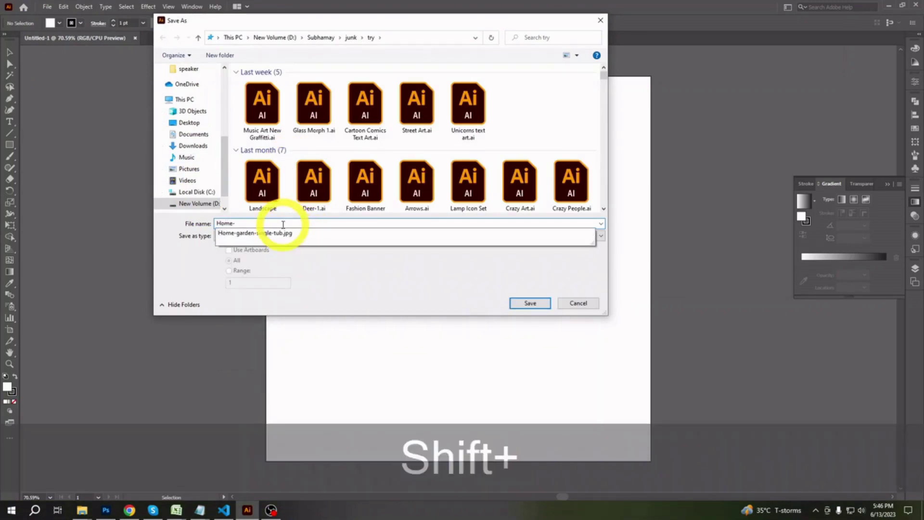
text(Try)
key(Return)
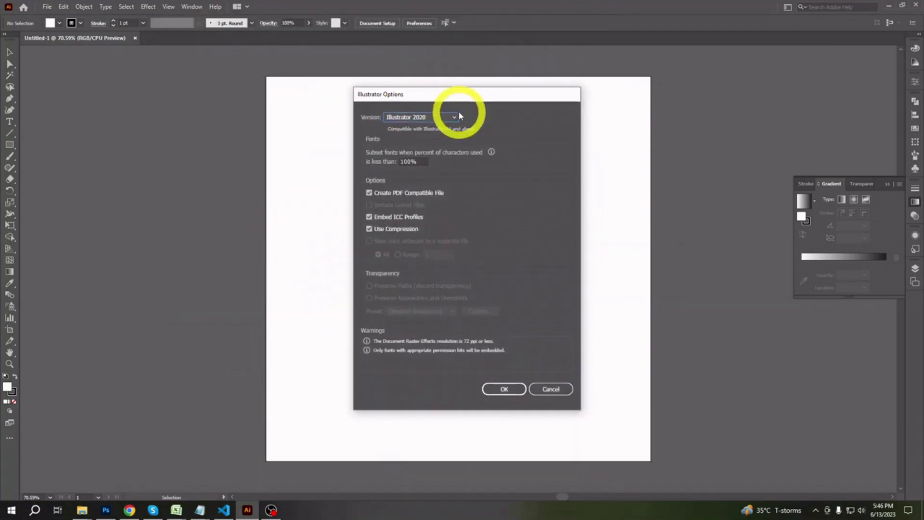
click(454, 117)
click(434, 153)
click(509, 388)
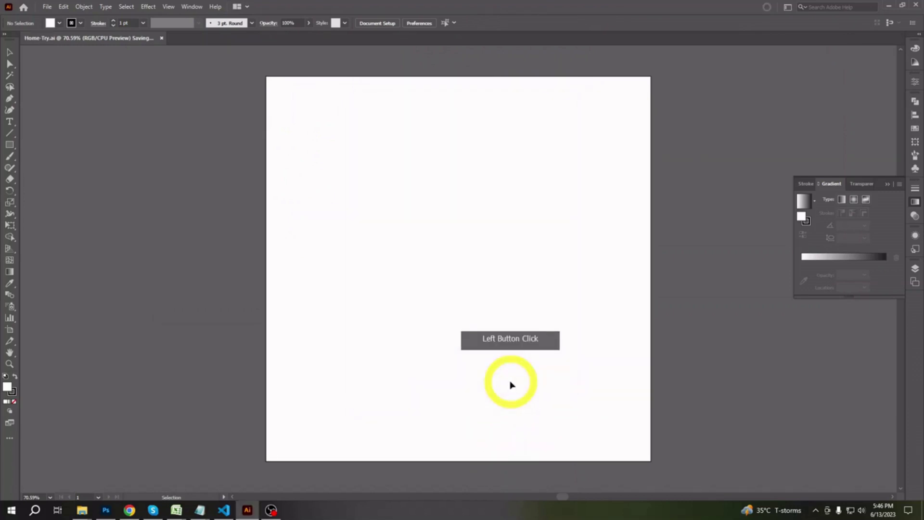
Step: Set the fill to none and draw a rising line segment about 136 px wide and 50 px high near the artboard's middle
click(59, 23)
click(10, 30)
click(9, 133)
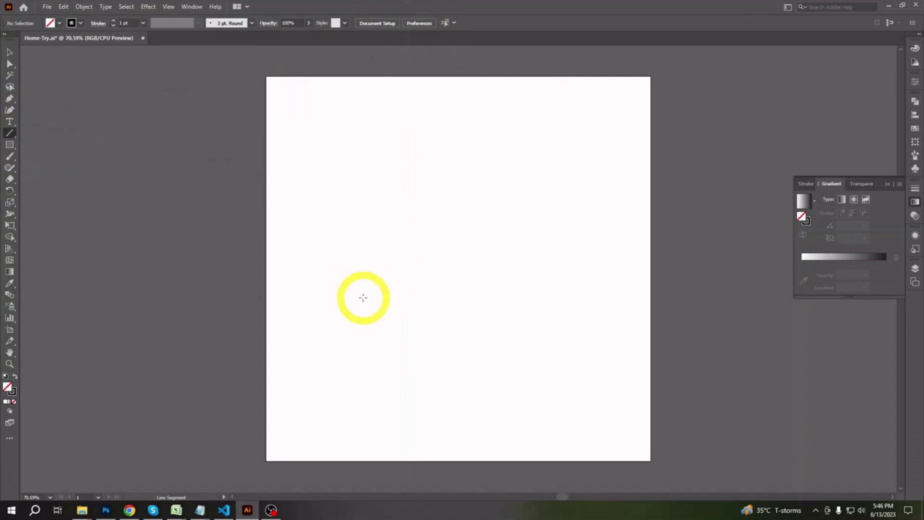
drag(363, 297, 429, 274)
click(9, 52)
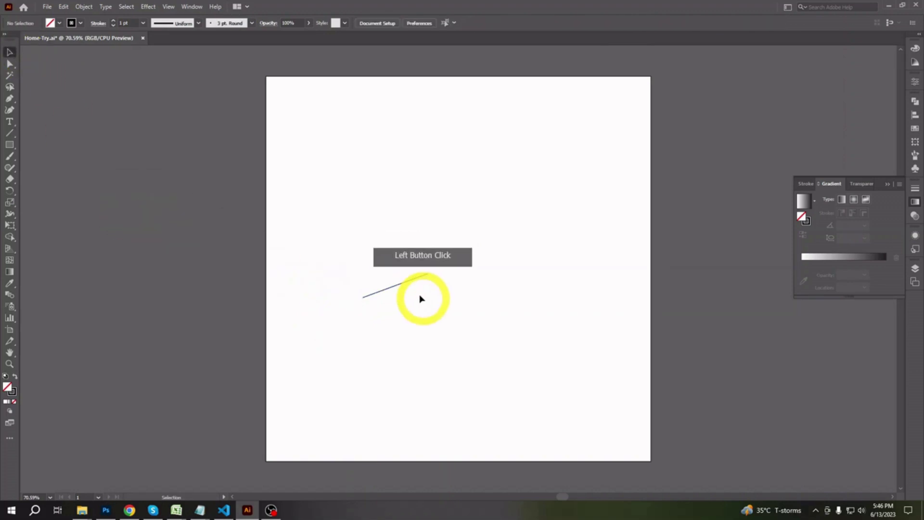
Step: Paste a copy of the slanted line in front and reflect it so it slopes the opposite way
click(413, 279)
key(ctrl+c)
key(ctrl+f)
right_click(413, 275)
mouse_move(481, 215)
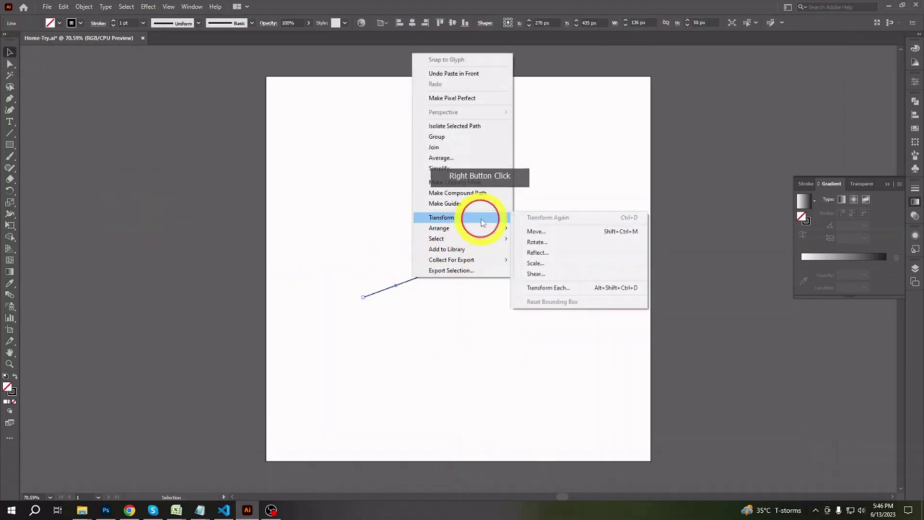
click(541, 257)
click(690, 384)
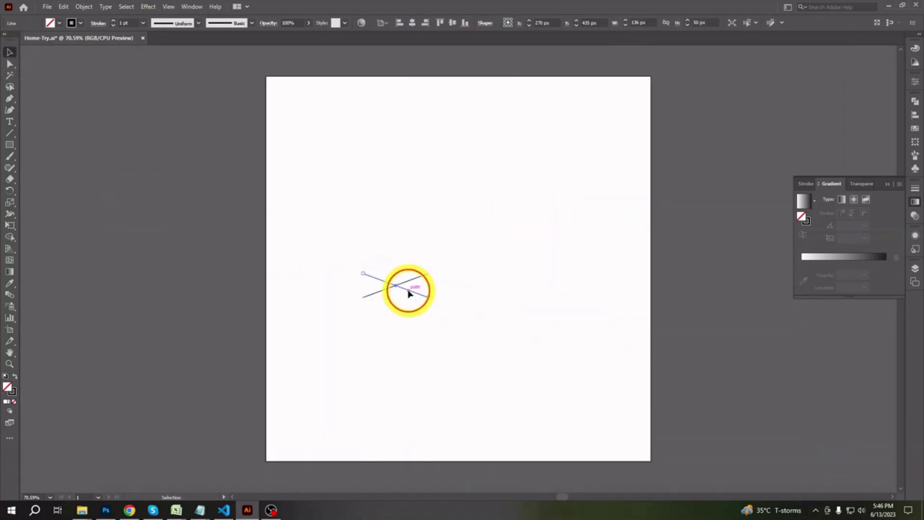
Step: Shift the mirrored line until both upper ends meet in a roof peak, and move the roof to slightly above the artboard's centre
drag(428, 296, 474, 294)
click(355, 258)
drag(326, 242, 580, 375)
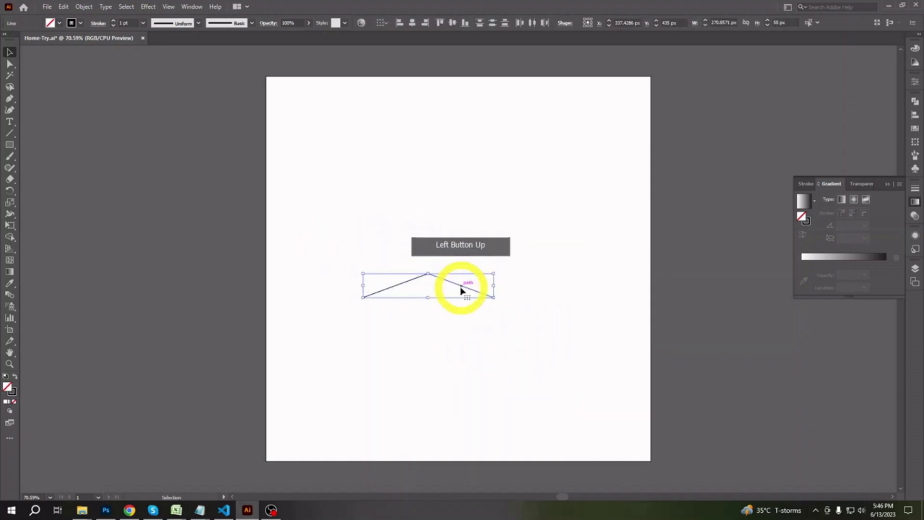
drag(461, 289, 494, 223)
click(406, 190)
drag(406, 190, 541, 339)
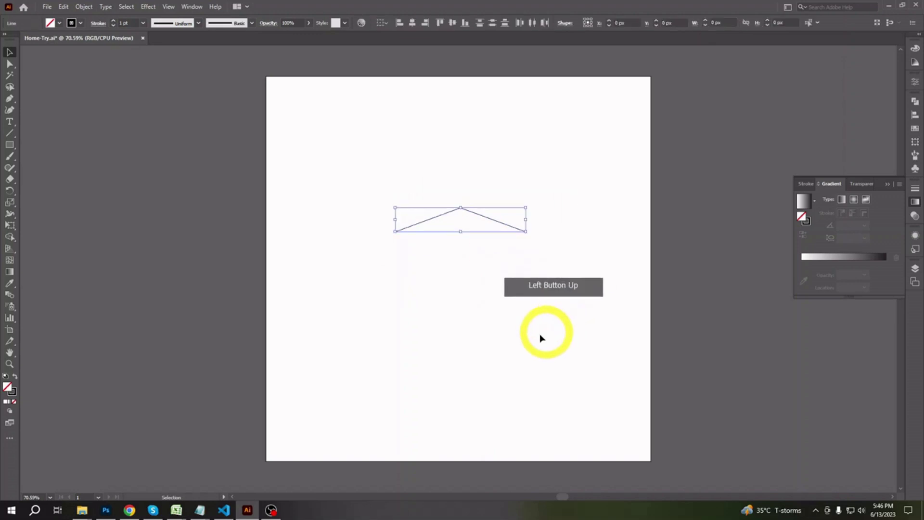
Step: Set the stroke weight of both roof lines to 8 pt
click(113, 21)
click(114, 21)
click(113, 21)
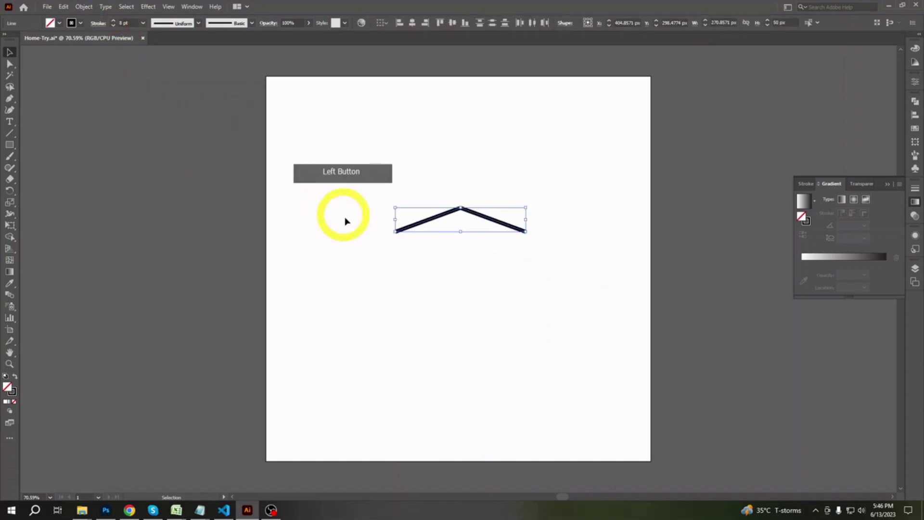
click(341, 222)
drag(334, 216, 639, 330)
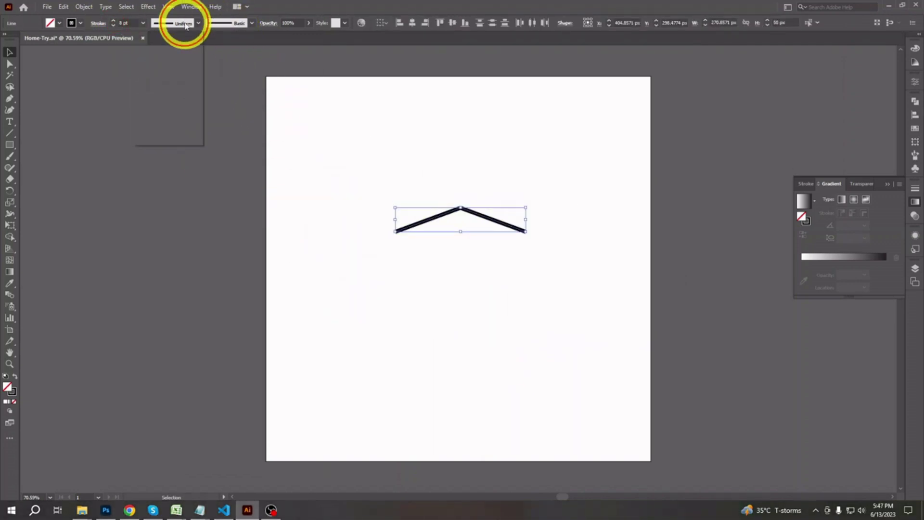
Step: Apply the 3 pt. Round brush to both roof lines and set their stroke weight to 3 pt
click(186, 25)
click(227, 26)
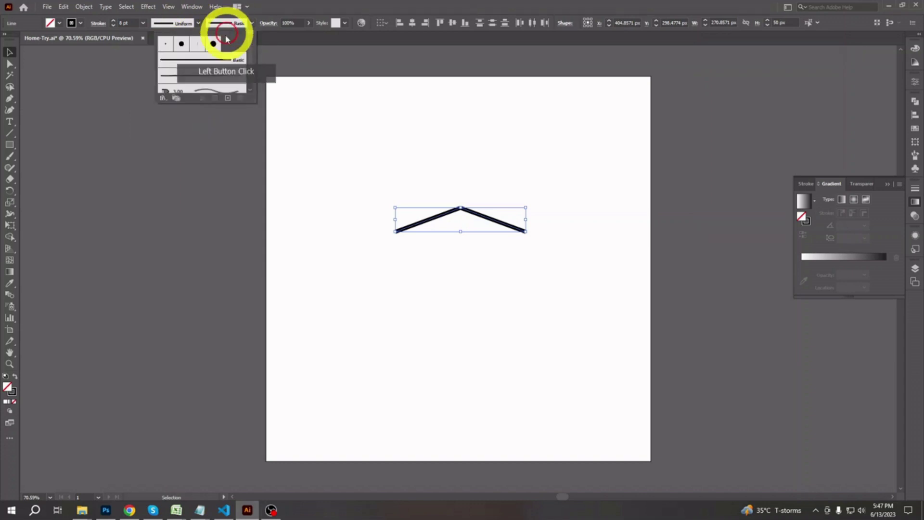
double_click(167, 46)
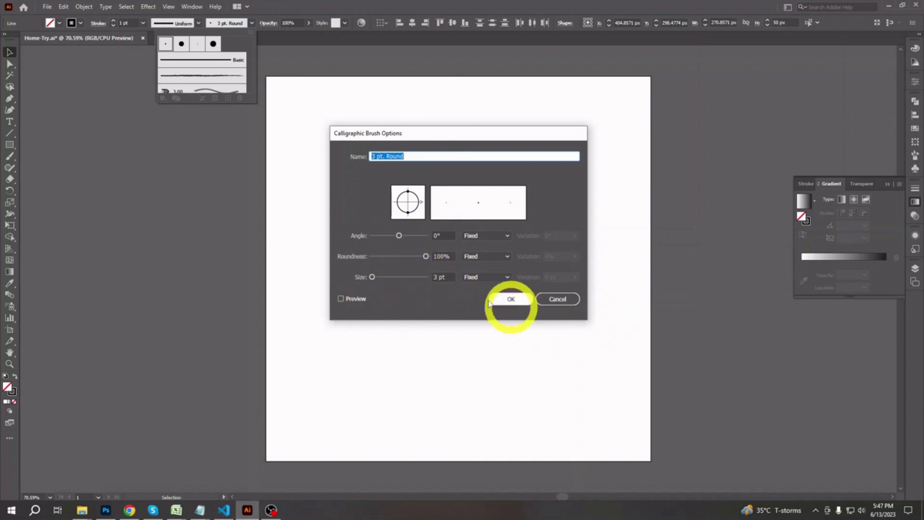
click(443, 256)
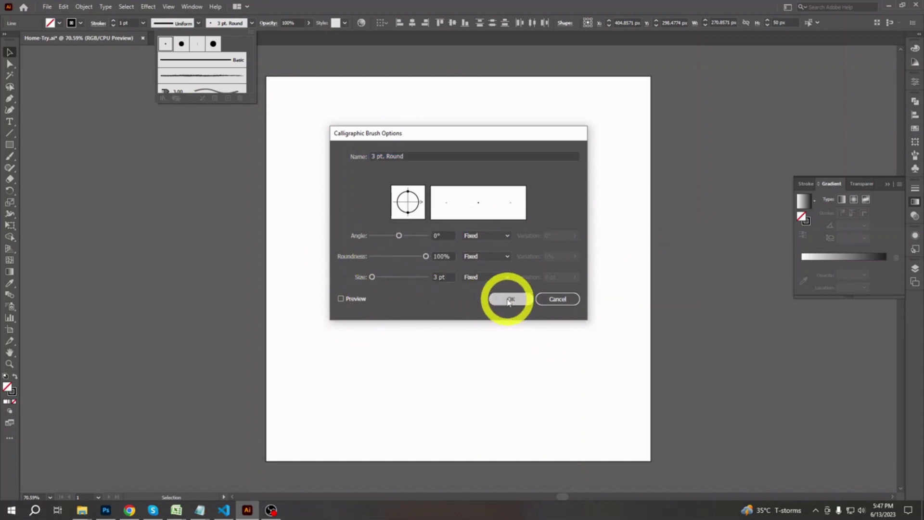
click(510, 299)
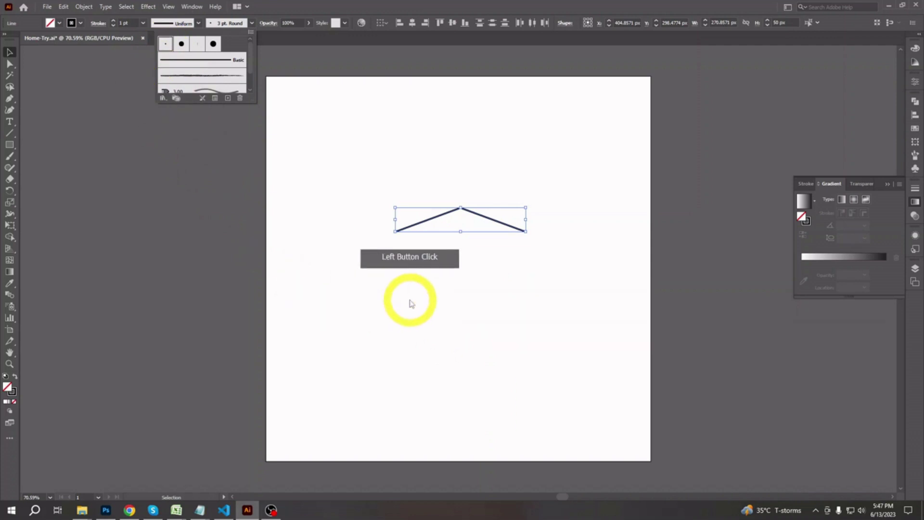
click(486, 289)
drag(373, 199, 598, 336)
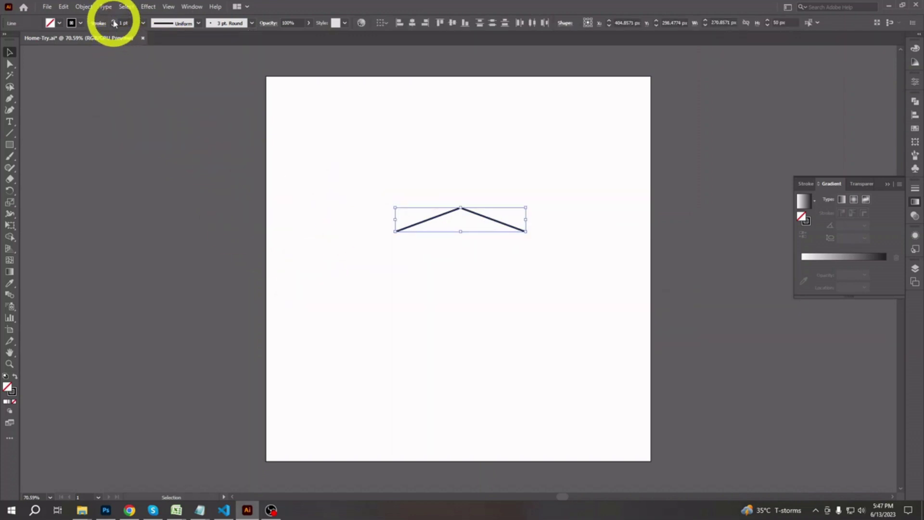
click(319, 213)
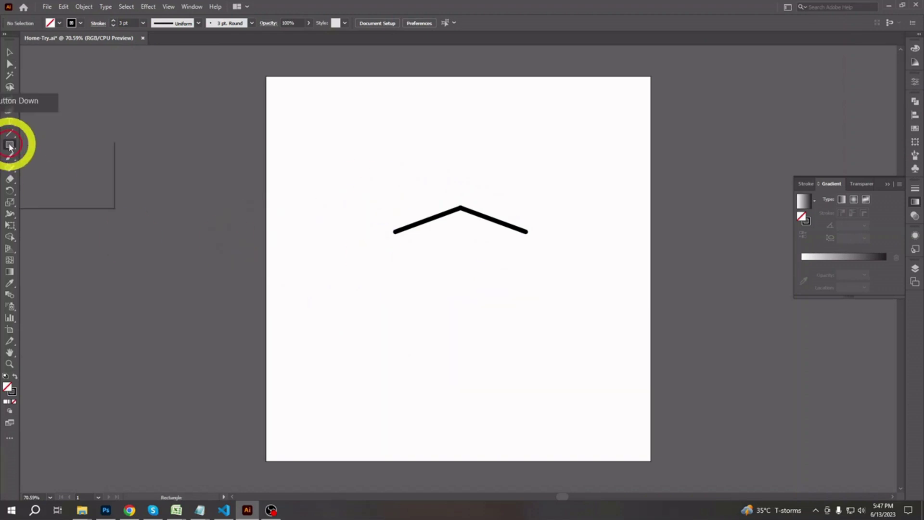
Step: Draw a rounded rectangle about 203 px wide and 158 px high as the house body, overlapping the roof
drag(9, 147, 46, 164)
click(46, 157)
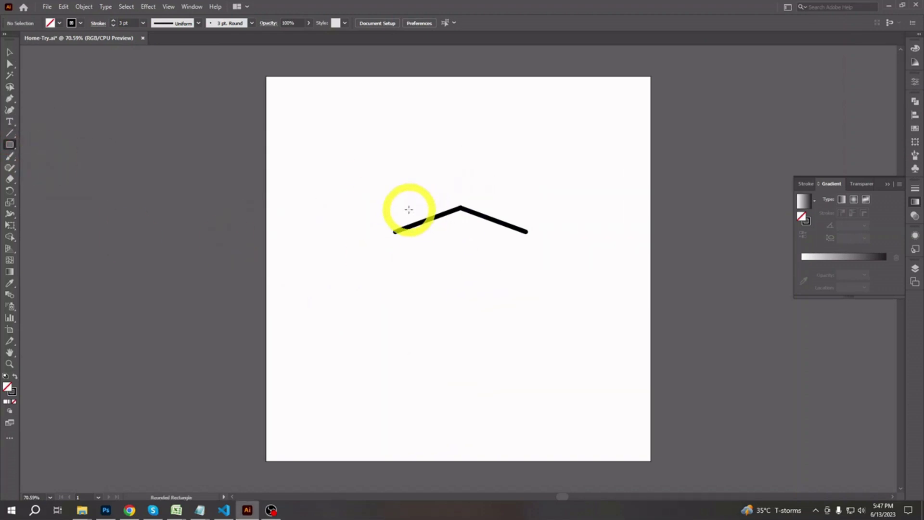
drag(410, 210, 508, 287)
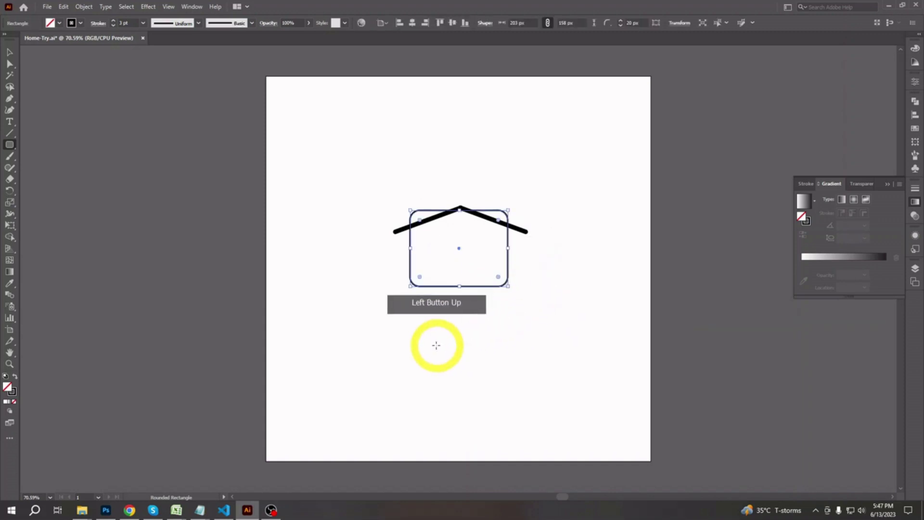
click(9, 52)
click(309, 293)
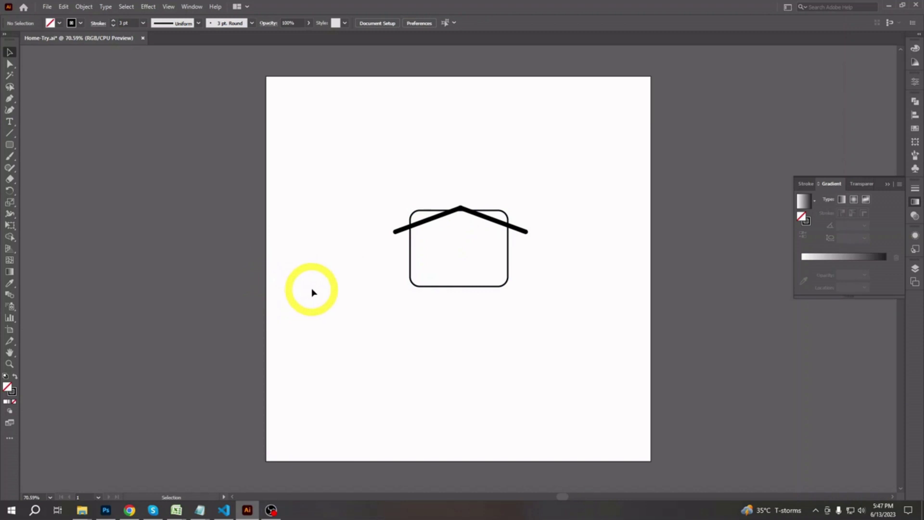
Step: Change the brush of both roof lines to Basic so their thickness matches the house body
click(440, 286)
click(355, 303)
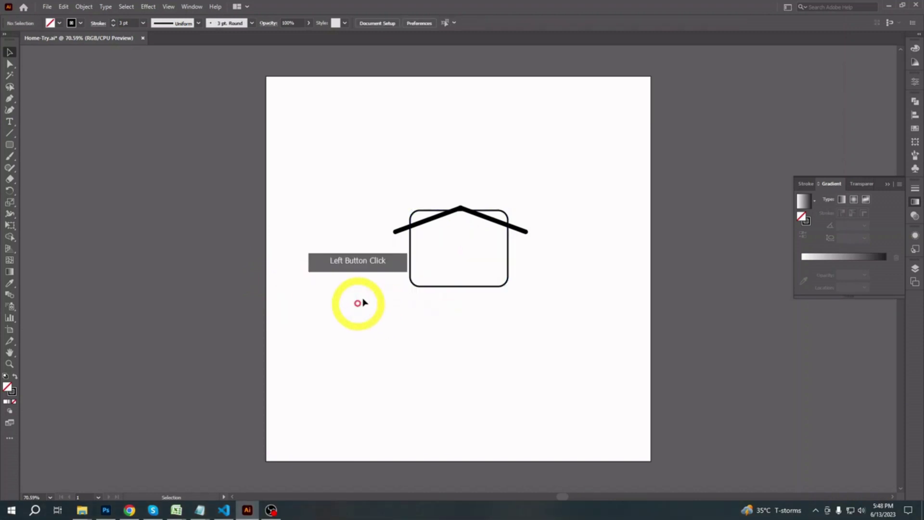
click(448, 287)
click(427, 222)
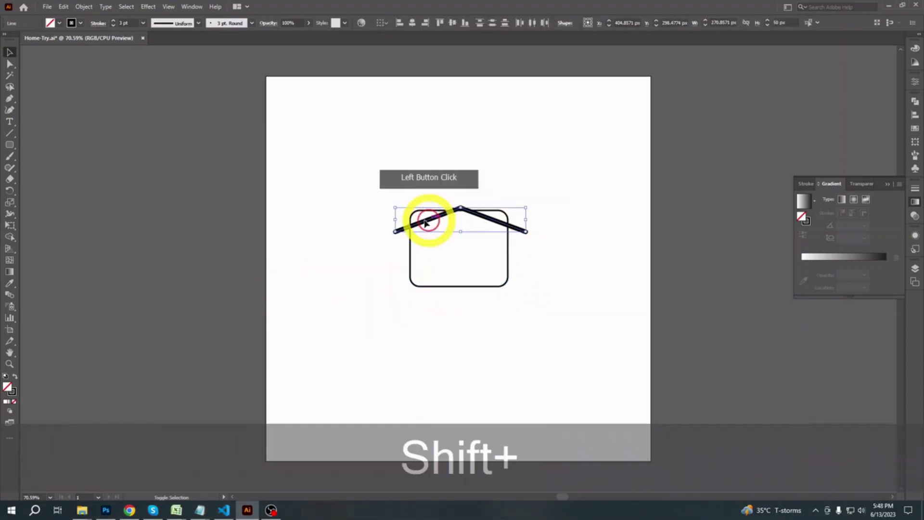
click(252, 23)
click(186, 42)
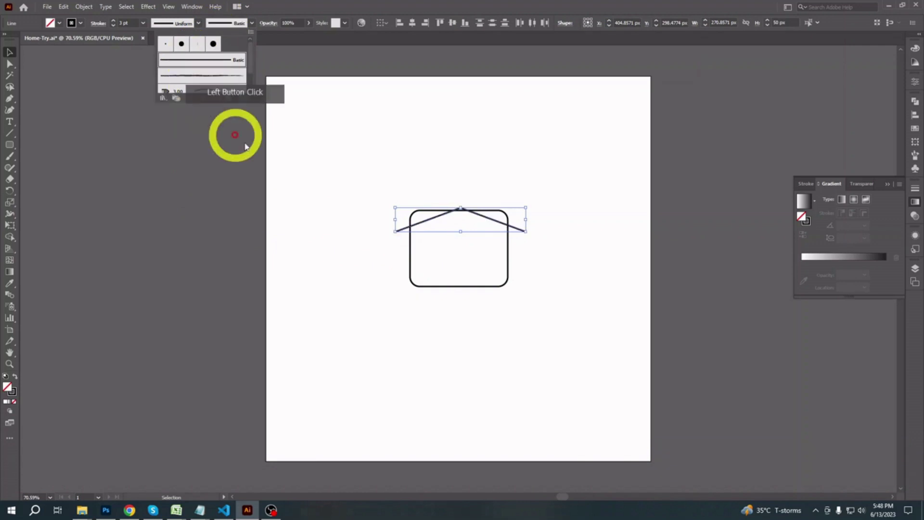
click(278, 170)
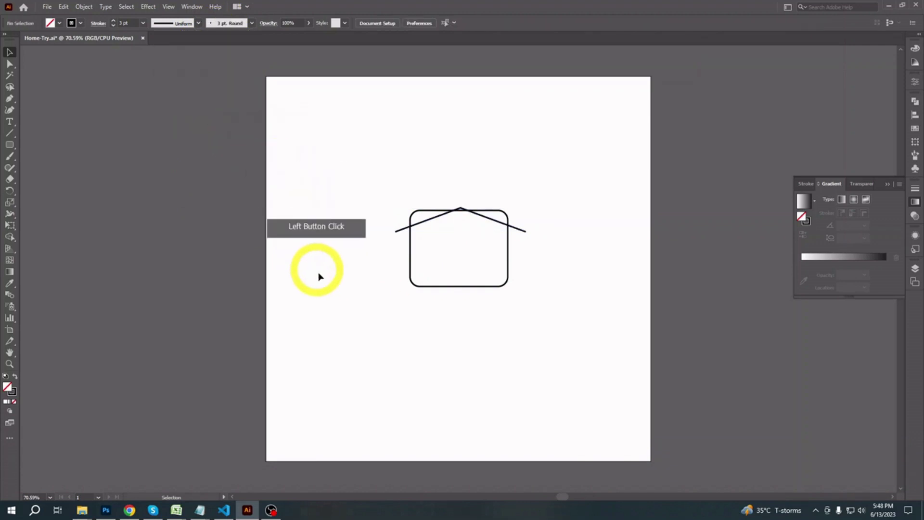
Step: Narrow the house body to about 181 px from both sides and lower it slightly beneath the roof peak
click(470, 287)
drag(508, 249, 503, 249)
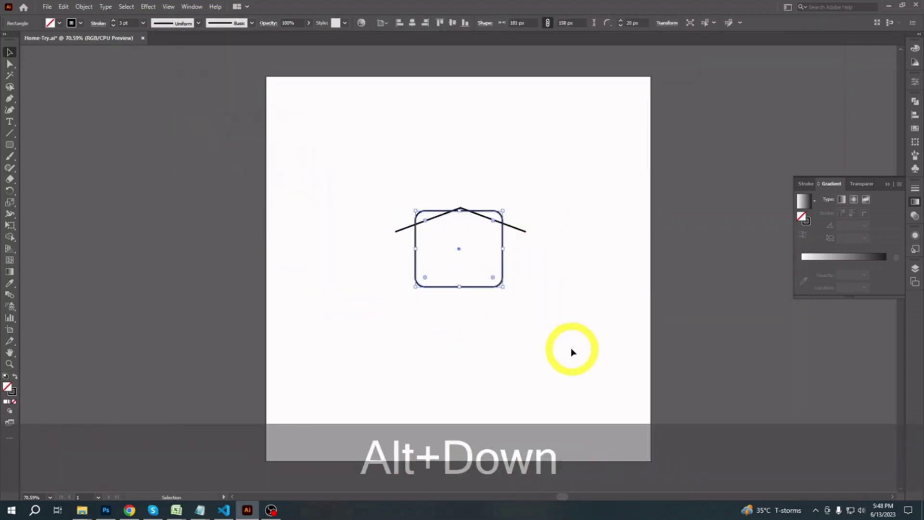
click(499, 359)
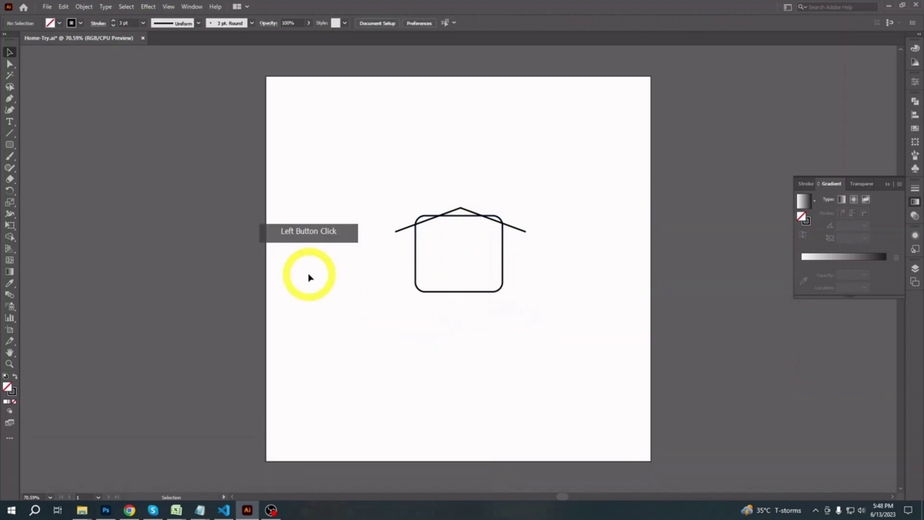
Step: Remove the parts of the house body that stick out above and cross the roof lines using the Shape Builder tool
drag(380, 178, 433, 351)
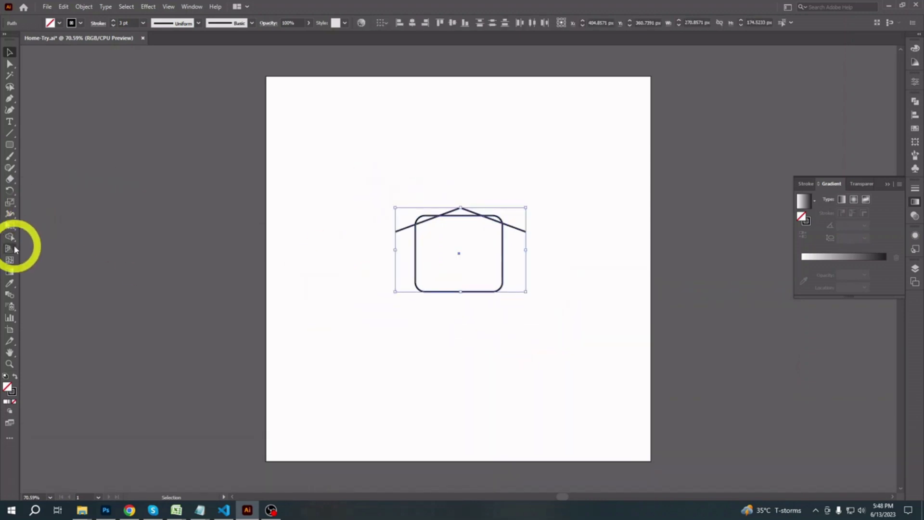
drag(14, 240, 76, 240)
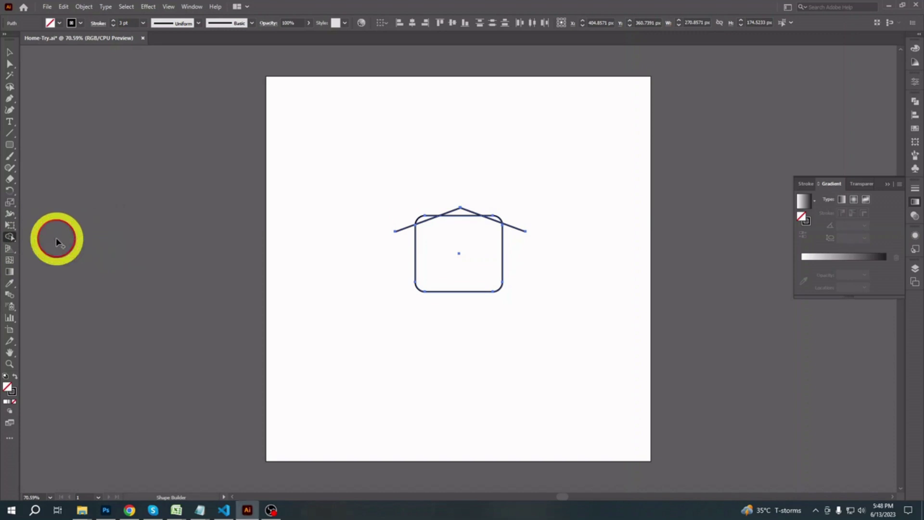
alt+click(499, 214)
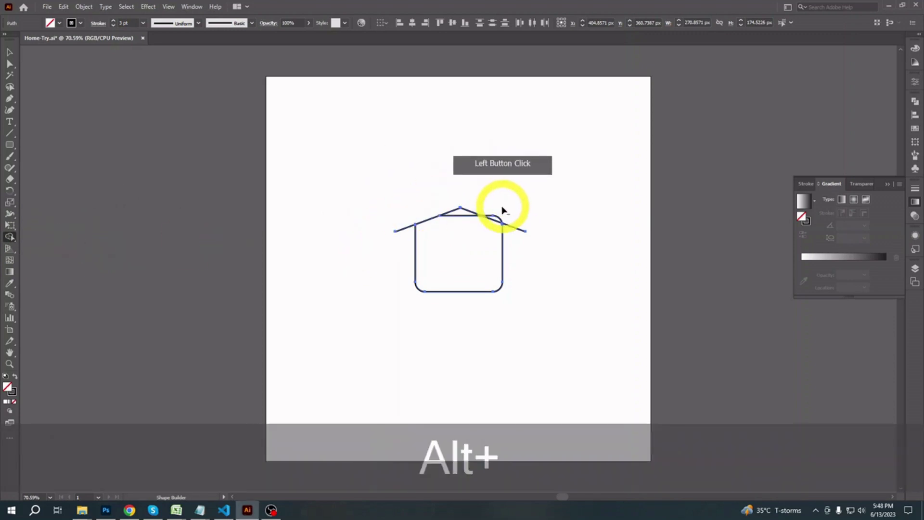
alt+click(440, 210)
alt+click(252, 241)
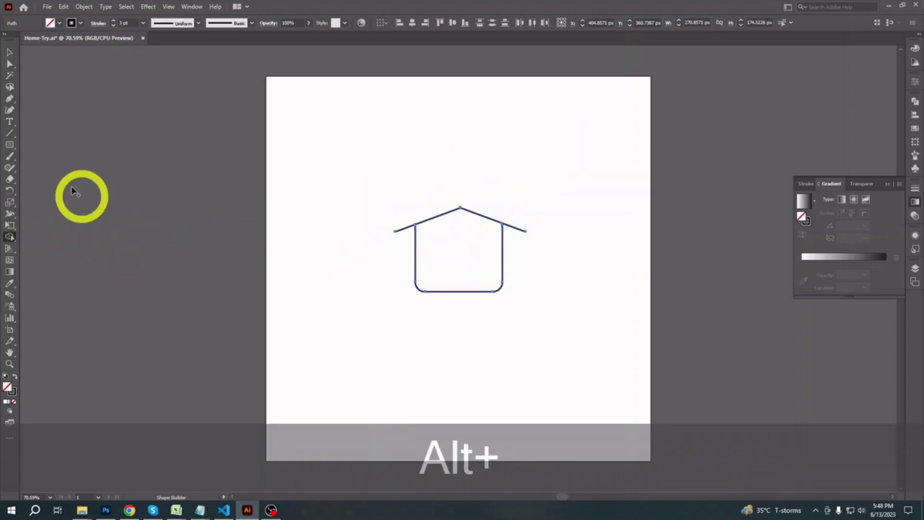
click(9, 51)
click(305, 326)
Step: Draw a tall, narrow rounded rectangle over the house's right part, extending from well above the roof to just below the body
drag(10, 144, 103, 154)
click(447, 191)
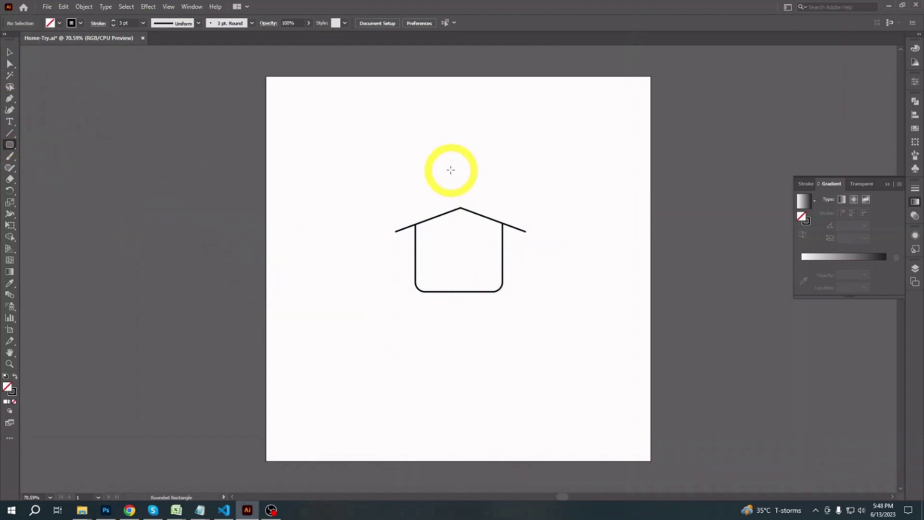
drag(444, 161, 511, 304)
click(9, 52)
click(525, 356)
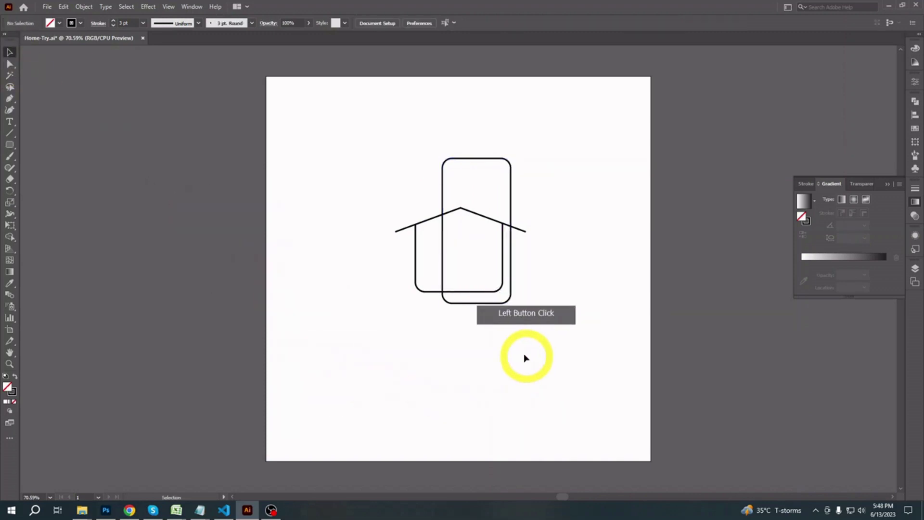
Step: Draw a rounded rectangle about 128 by 260 px overlapping the tall rectangle's right edge and the roof's right end
click(10, 144)
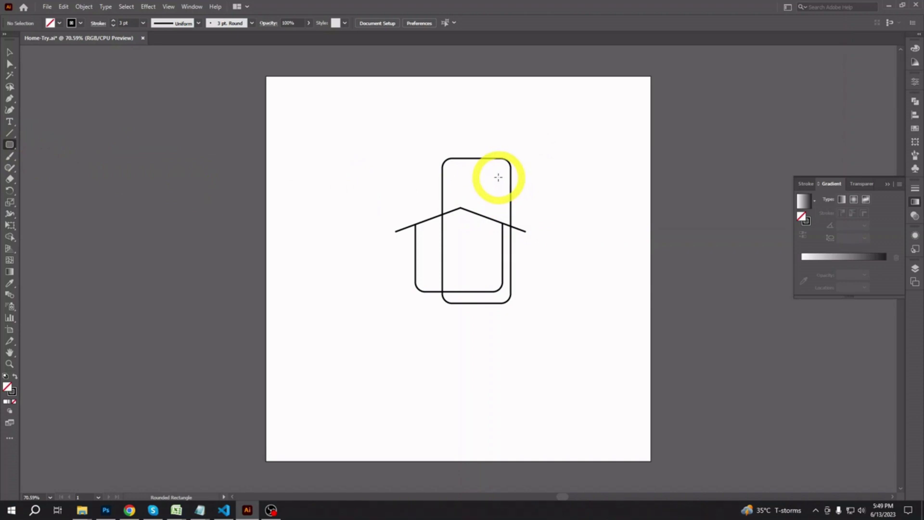
mouse_move(497, 179)
mouse_down()
mouse_move(550, 312)
mouse_move(559, 303)
mouse_up()
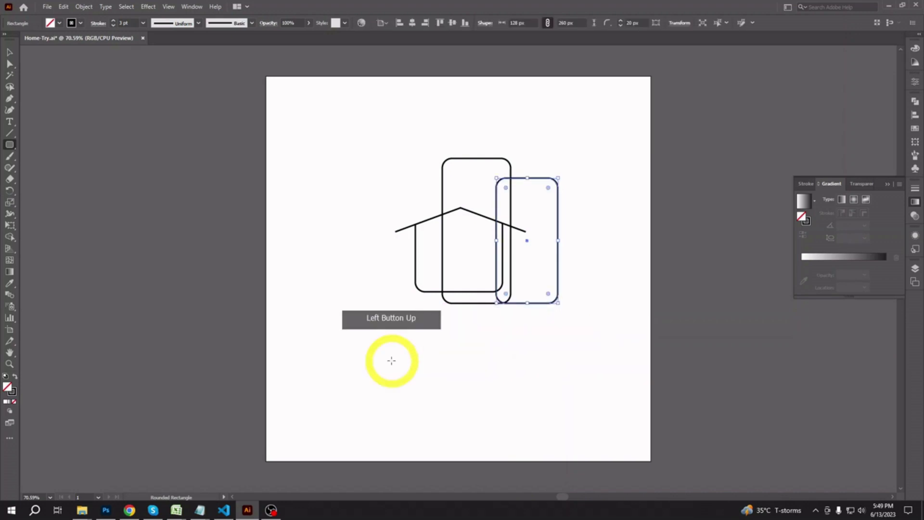
Step: Remove the tall rectangle's lower part crossing the house and the second rectangle's edge inside the body with the Shape Builder
click(9, 54)
drag(377, 136, 516, 378)
key(ctrl+equal)
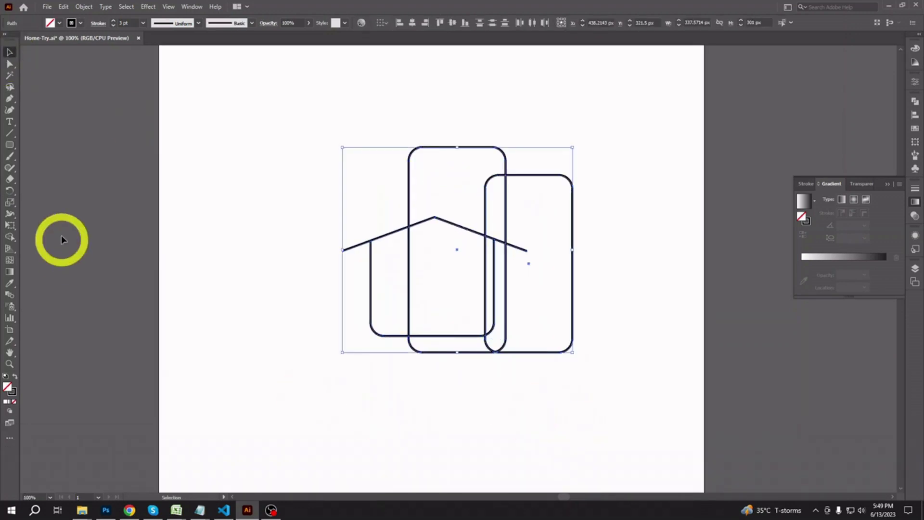
click(10, 237)
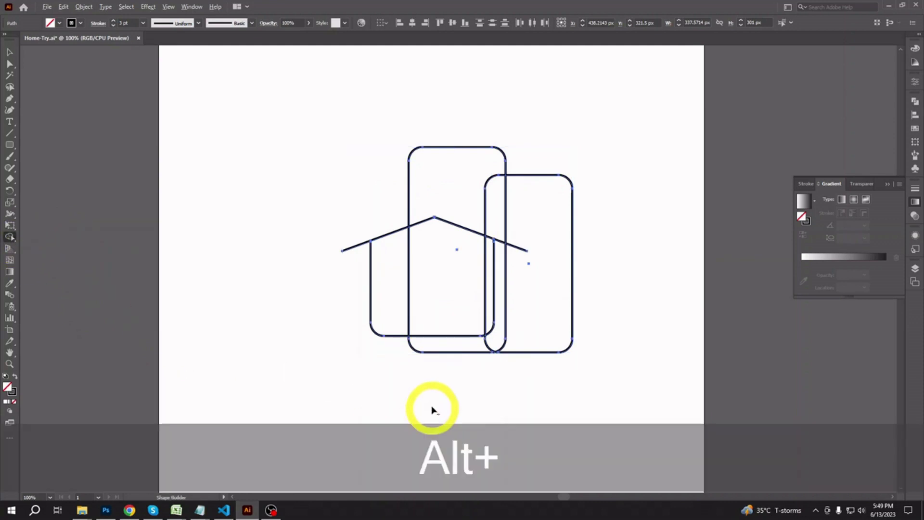
click(439, 357)
click(408, 301)
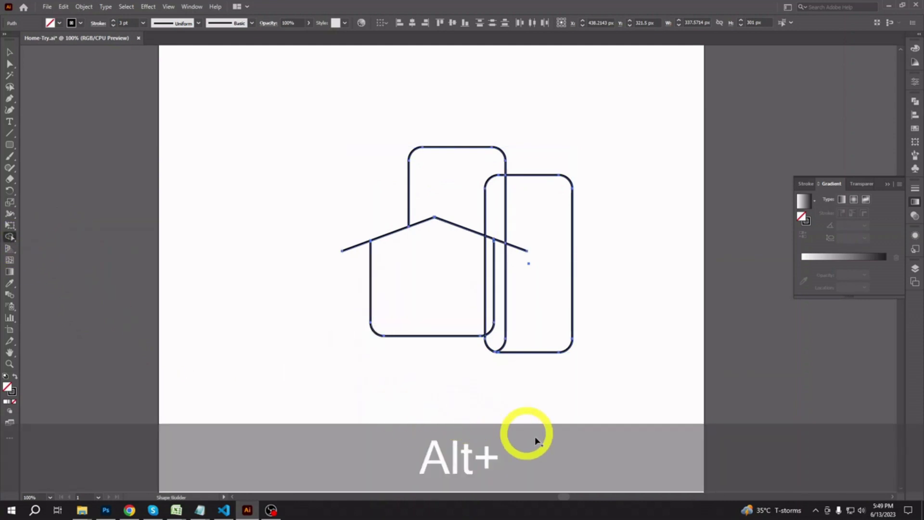
alt+click(486, 285)
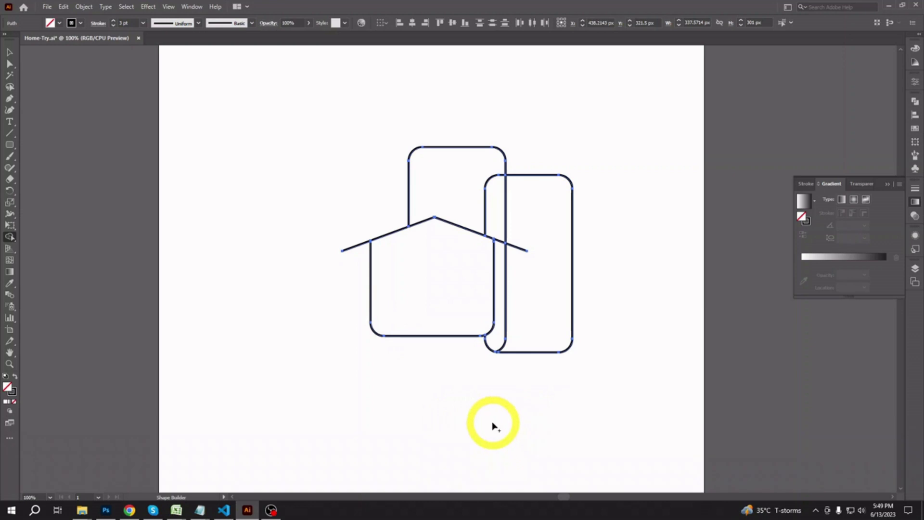
Step: Remove the first building's edge inside the right building and the rounded corner piece below the house body
click(505, 195)
click(413, 443)
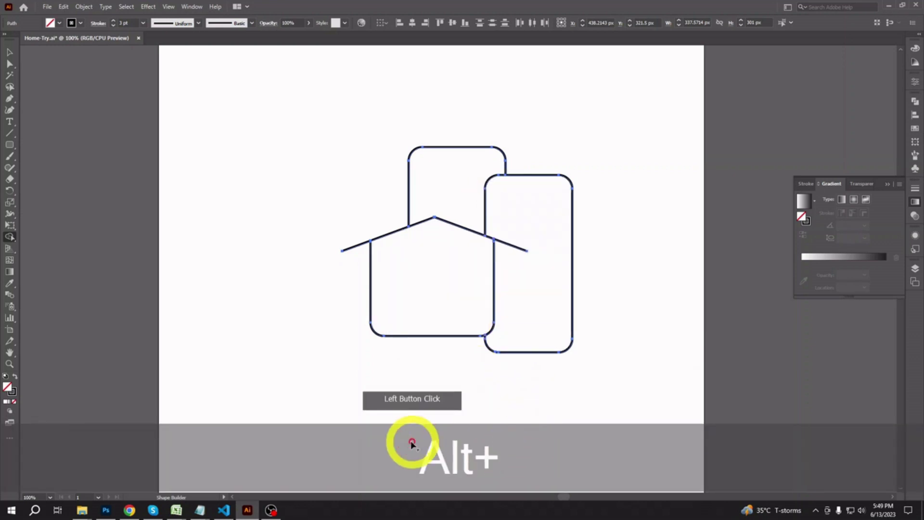
key(ctrl+z)
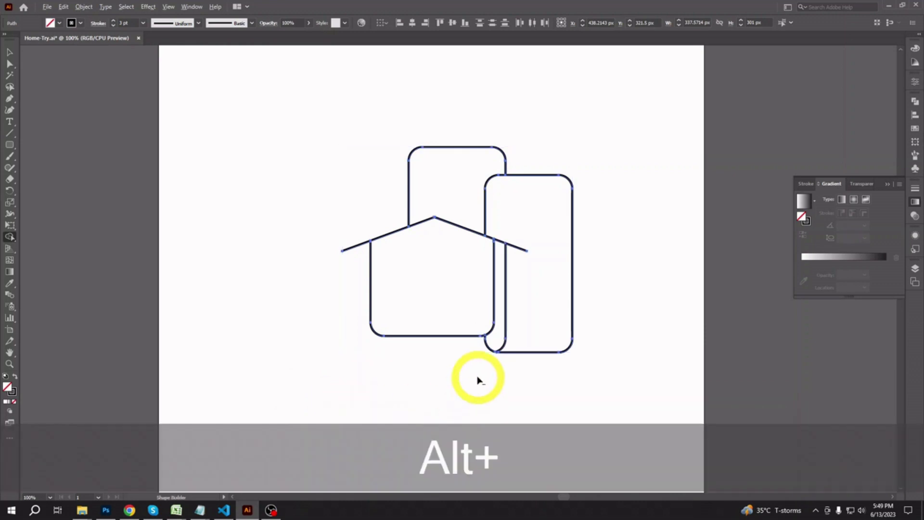
alt+click(363, 397)
click(10, 51)
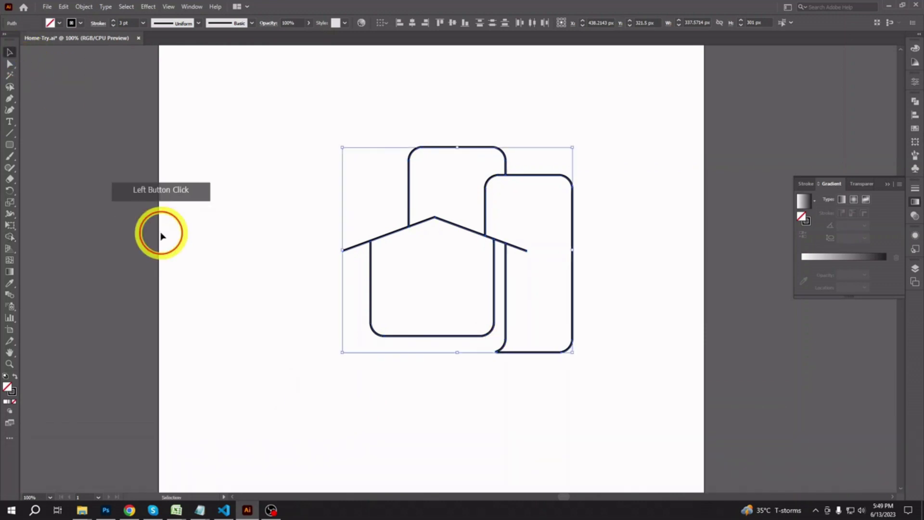
click(303, 400)
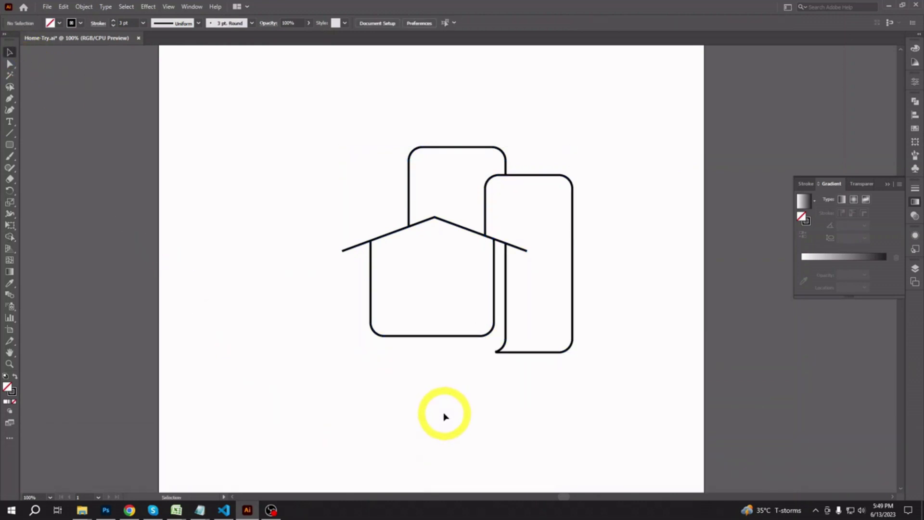
Step: Draw three overlapping circles in a row on the artboard's upper left, a large one between two smaller ones
drag(13, 148, 41, 165)
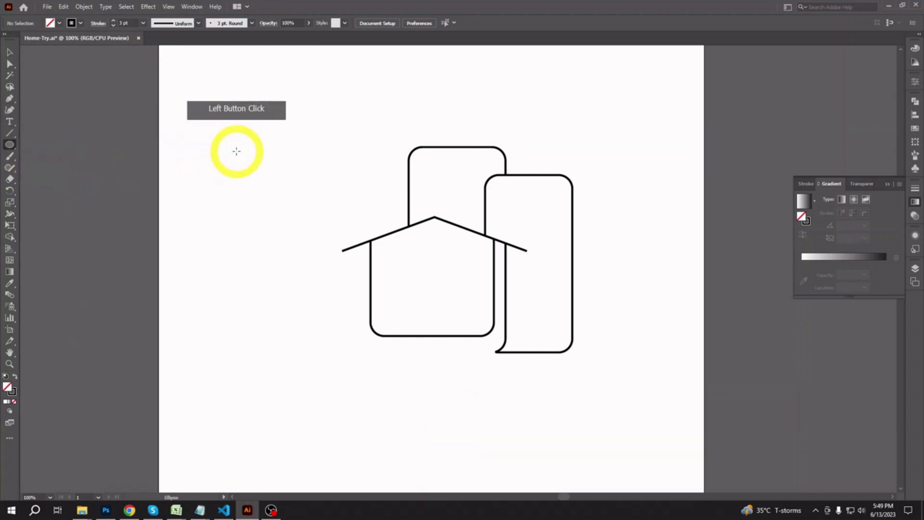
mouse_move(237, 150)
mouse_down()
mouse_move(254, 169)
mouse_move(278, 160)
mouse_move(296, 180)
mouse_move(303, 156)
mouse_up()
click(10, 52)
click(157, 190)
click(297, 155)
click(223, 159)
drag(222, 158, 299, 162)
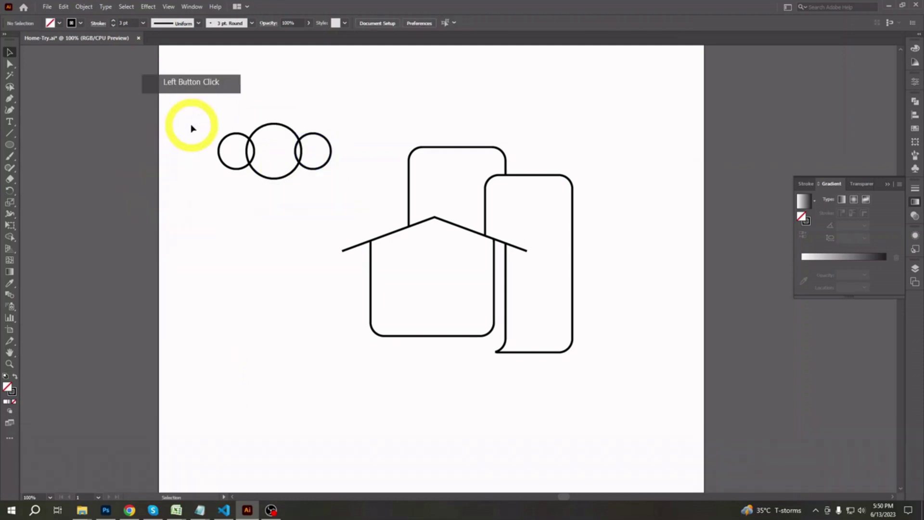
Step: Remove the overlapping edges between the three circles with the Shape Builder to form a single cloud outline
drag(192, 128, 367, 206)
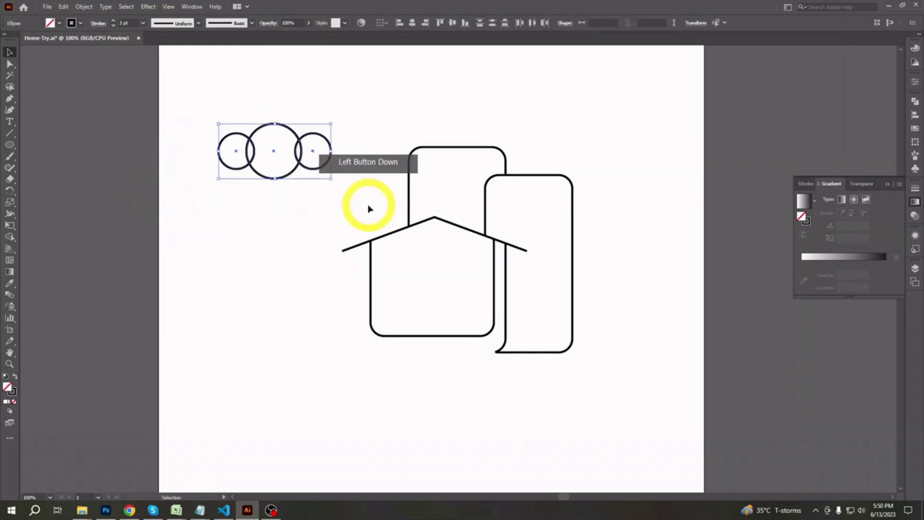
click(10, 237)
alt+click(300, 150)
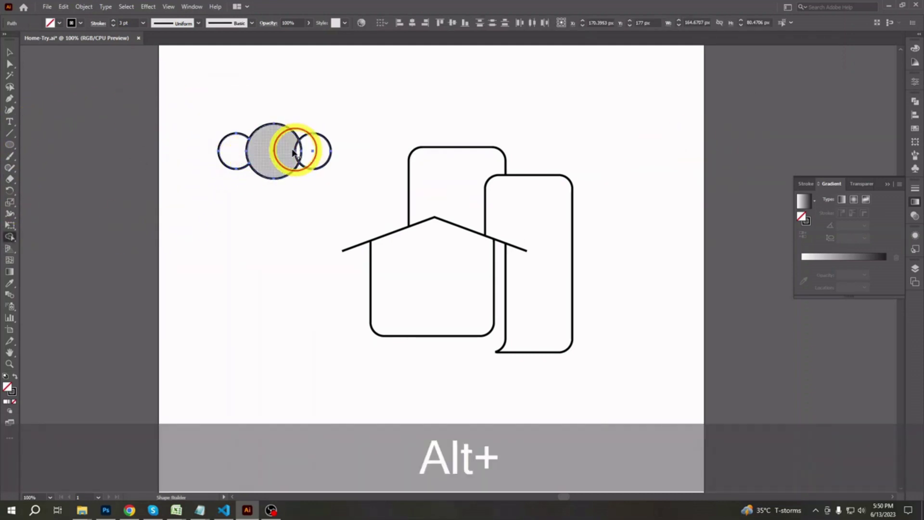
alt+click(246, 153)
alt+click(303, 154)
click(10, 53)
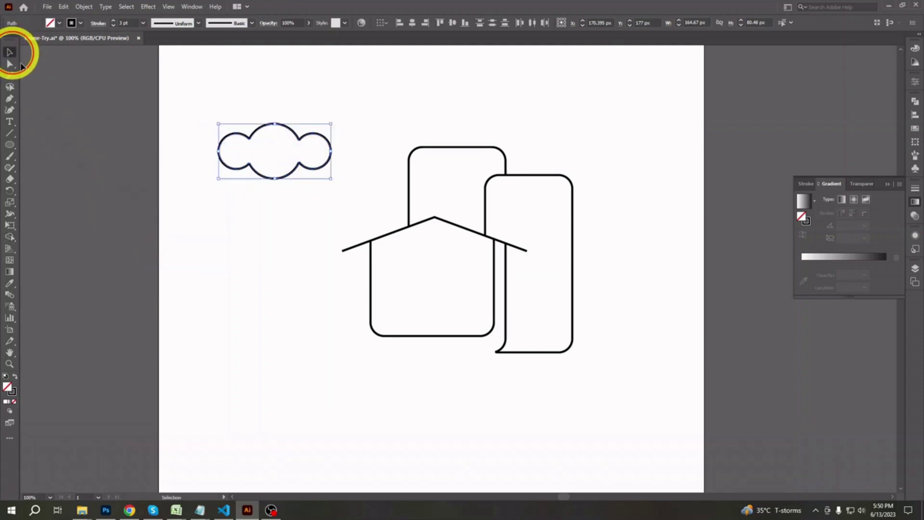
Step: Join the cloud's paths and move the cloud over the house's left roof slope
drag(208, 103, 235, 268)
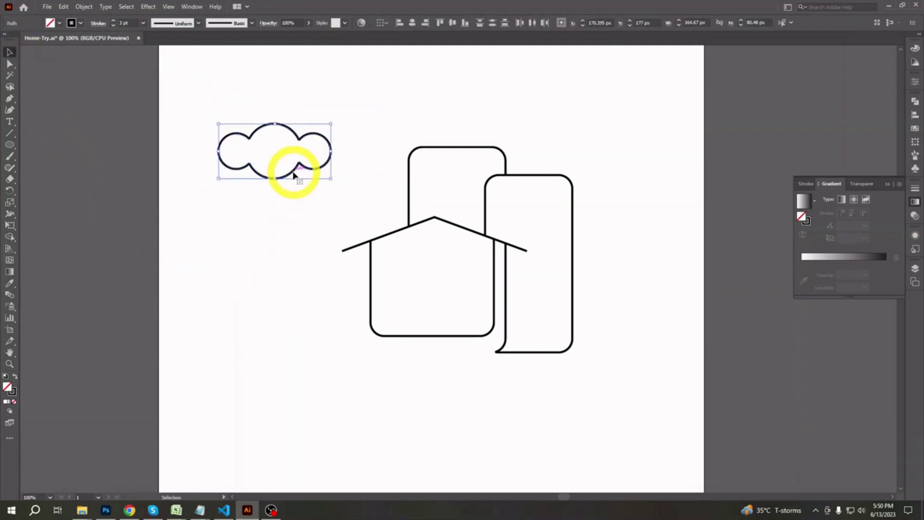
key(ctrl+j)
click(299, 226)
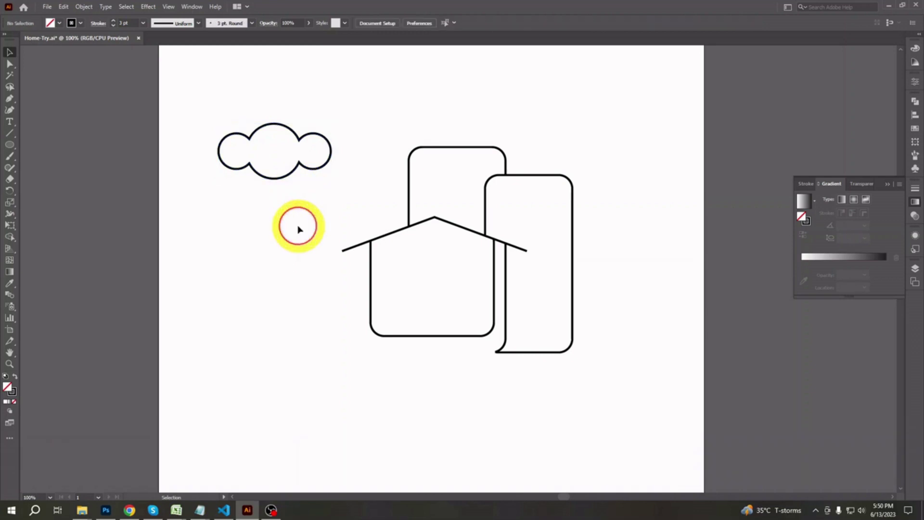
drag(296, 168, 390, 245)
click(243, 288)
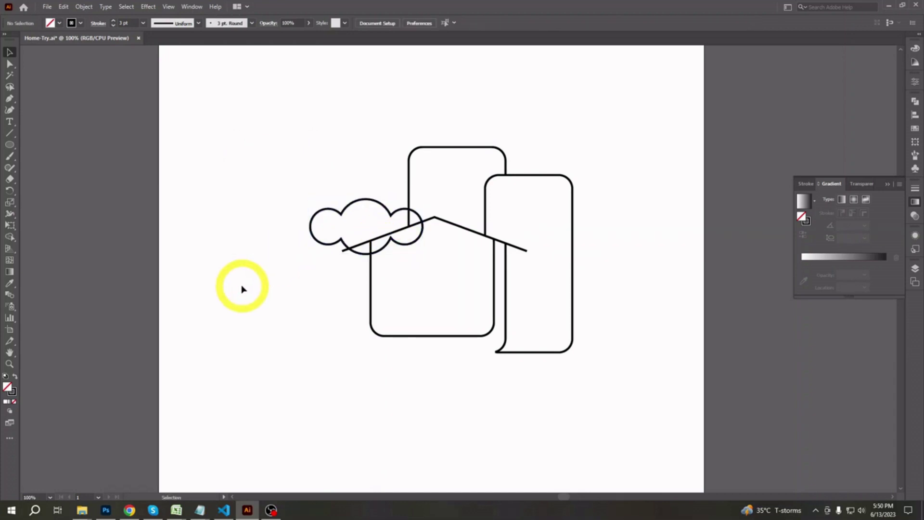
Step: Draw a chimney on the right roof slope from an upright rounded rectangle about 28 by 55 px and a cap about 55 by 14 px
drag(16, 146, 38, 165)
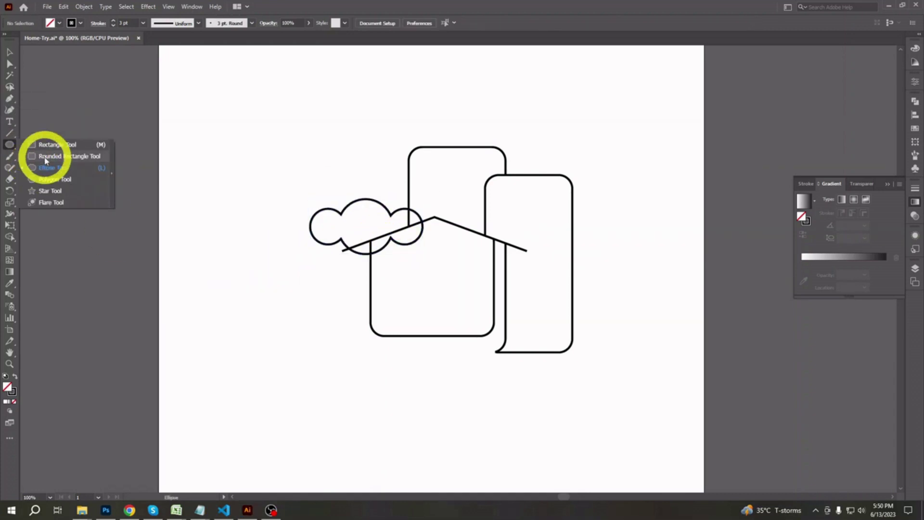
click(46, 160)
drag(457, 210, 476, 243)
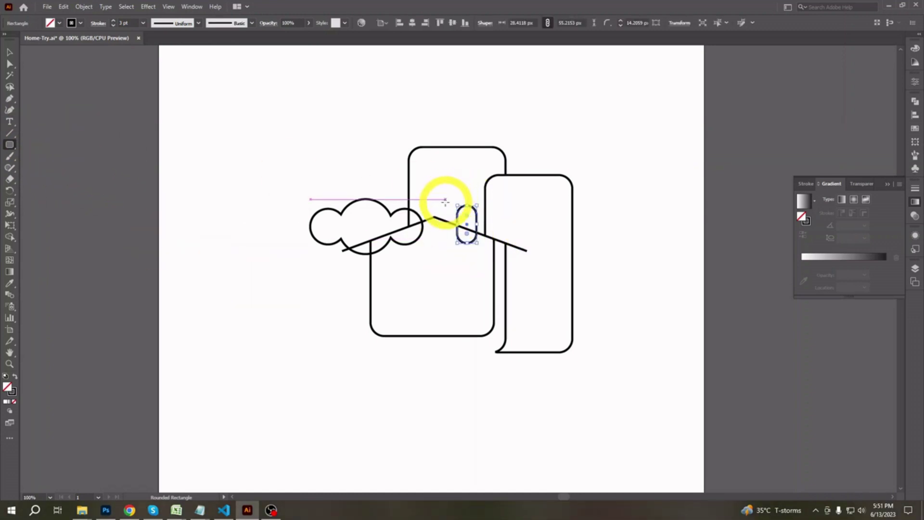
drag(445, 202, 483, 212)
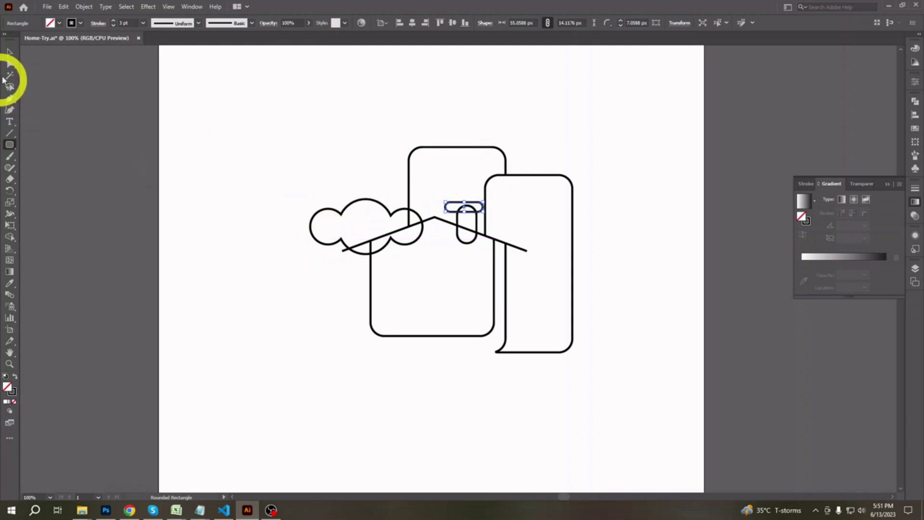
Step: Shift the chimney cap slightly to the right so it is centred over the upright chimney shape
click(10, 52)
click(263, 327)
key(ctrl+=)
key(ctrl+=)
drag(725, 392, 684, 445)
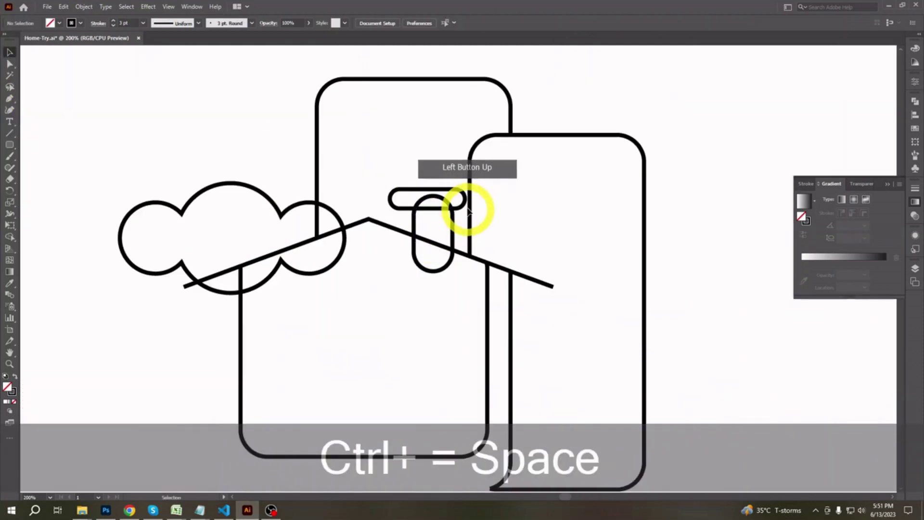
click(466, 207)
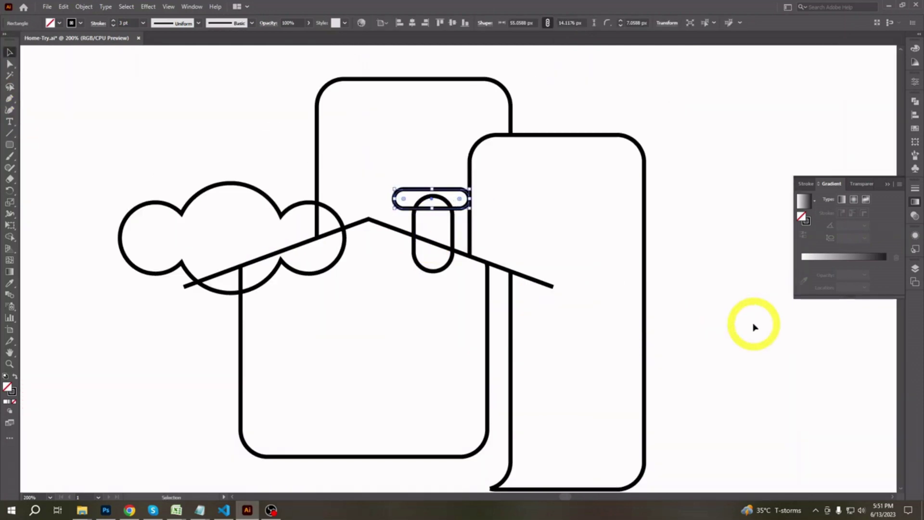
click(714, 342)
Step: Select the whole drawing and remove the cloud portion below the roof just outside the house body's left wall with the Shape Builder
key(ctrl+minus)
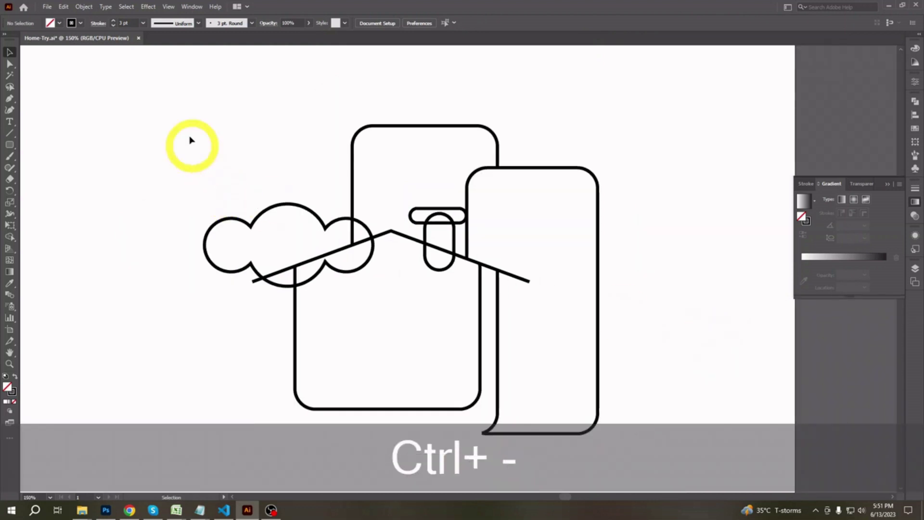
drag(561, 395, 644, 461)
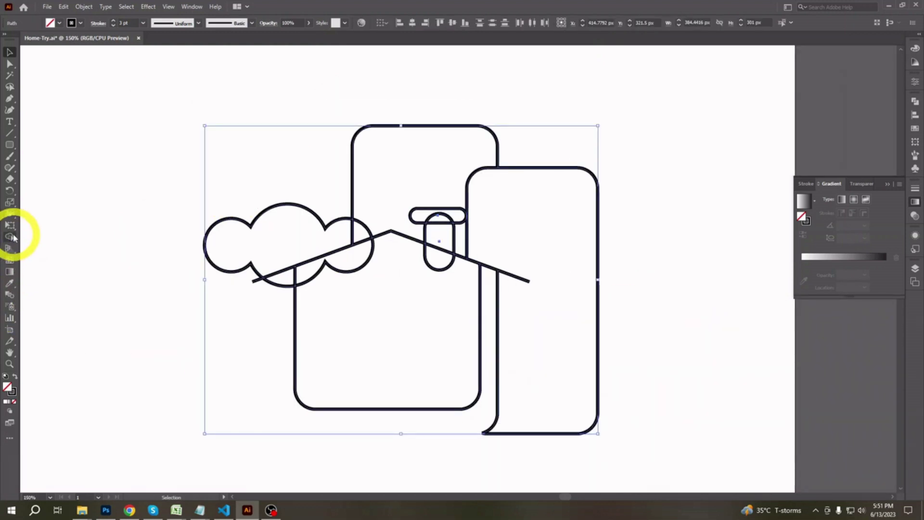
click(9, 237)
alt+click(272, 356)
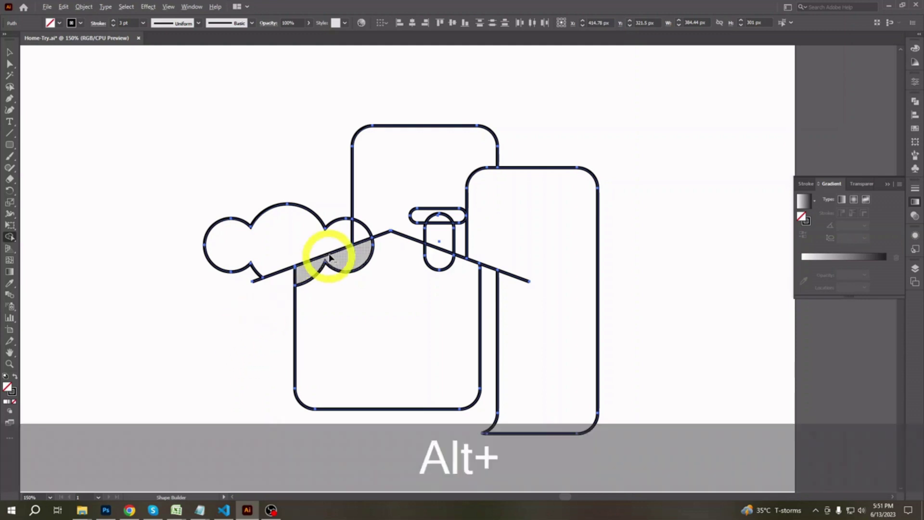
alt+click(353, 241)
alt+click(346, 243)
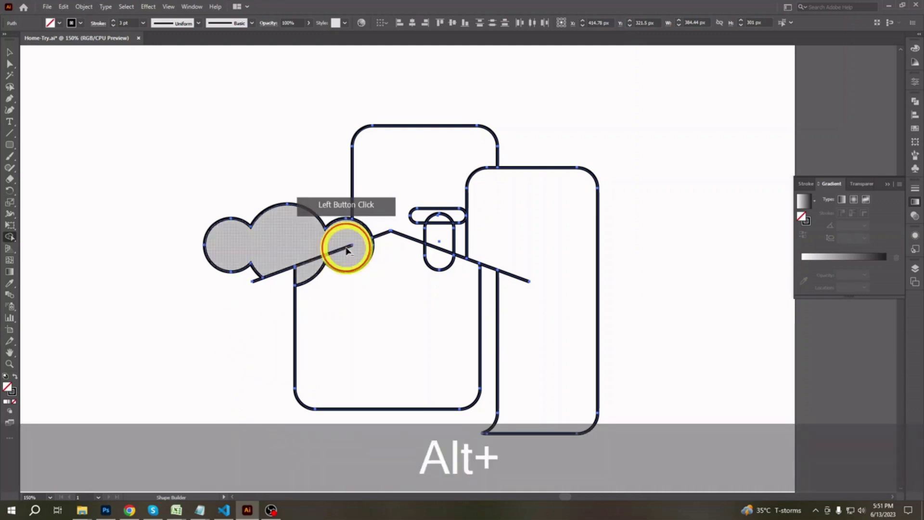
alt+click(196, 364)
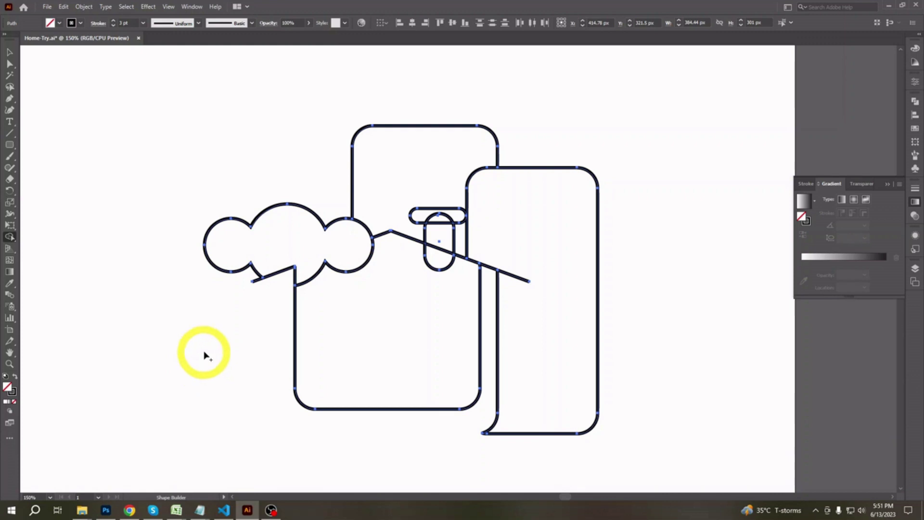
alt+click(439, 226)
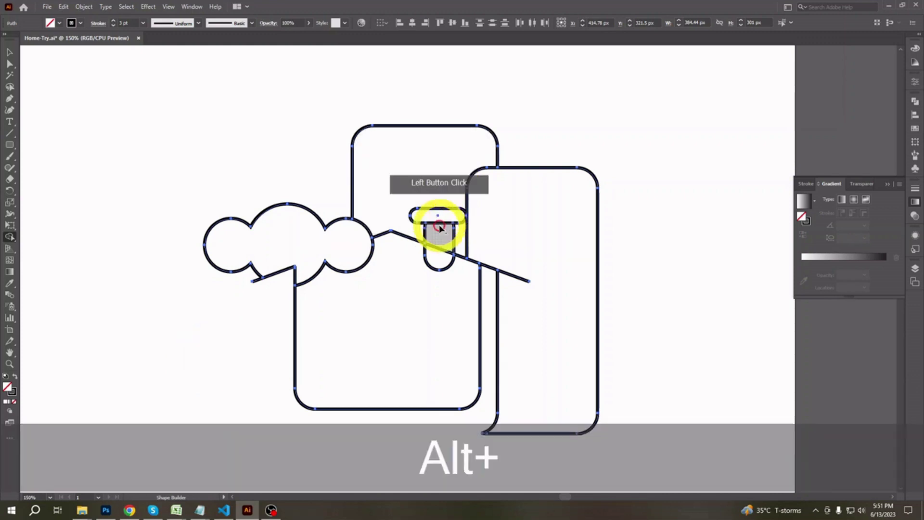
alt+click(438, 268)
alt+click(207, 306)
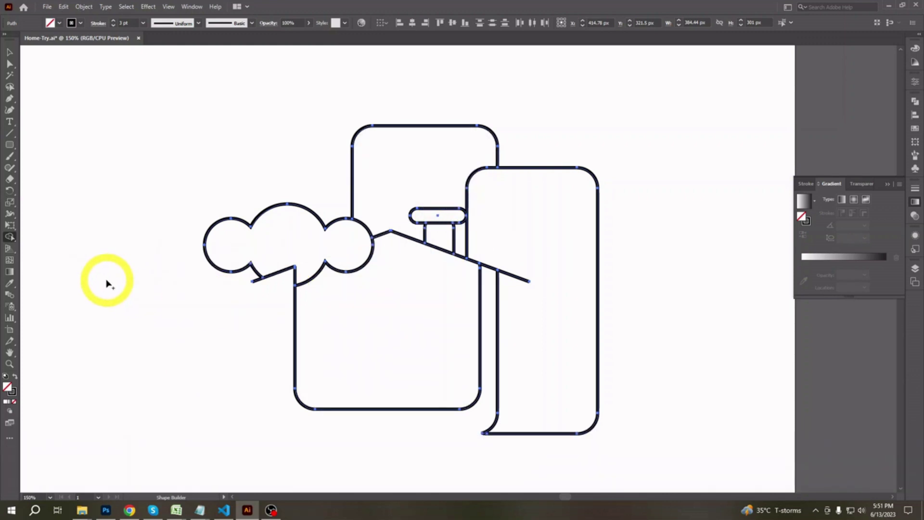
key(ctrl+z)
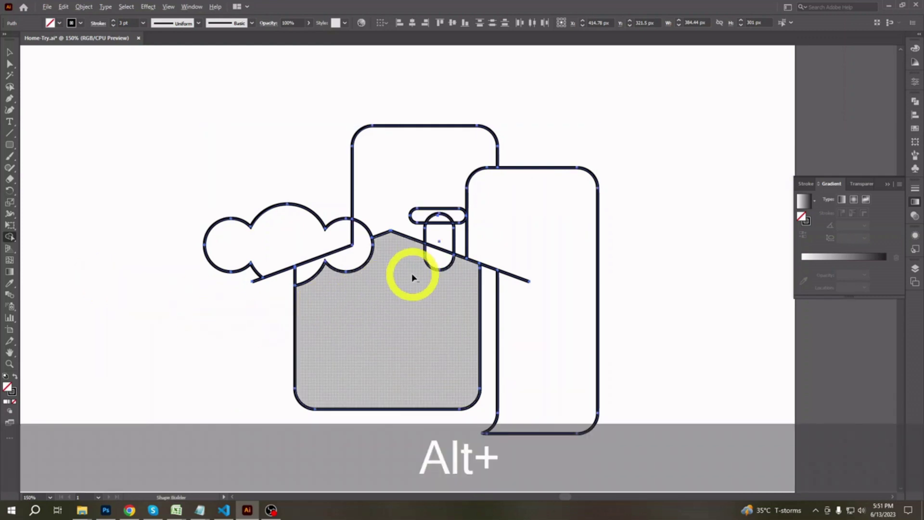
key(ctrl+alt+z)
Step: Remove the cloud parts below the roof, the building edge inside the cloud, and the chimney lines below the roof and inside the cap
alt+click(339, 274)
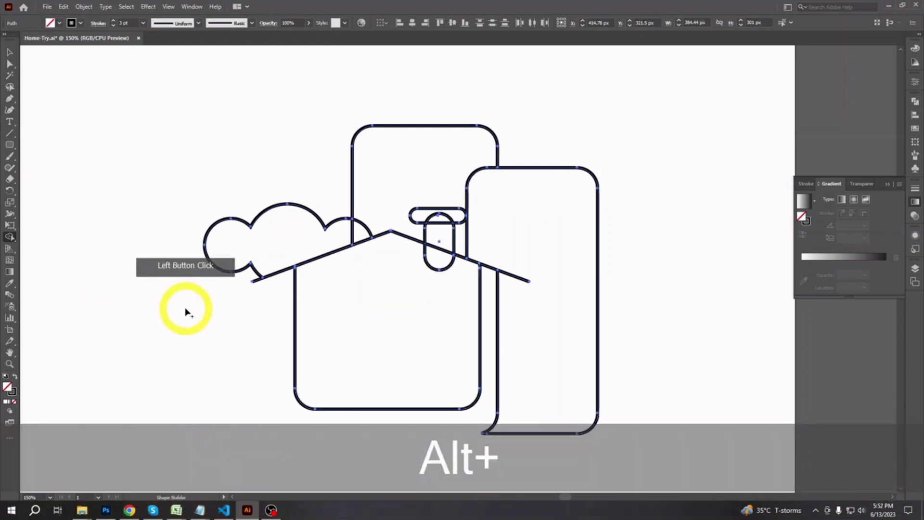
alt+click(355, 231)
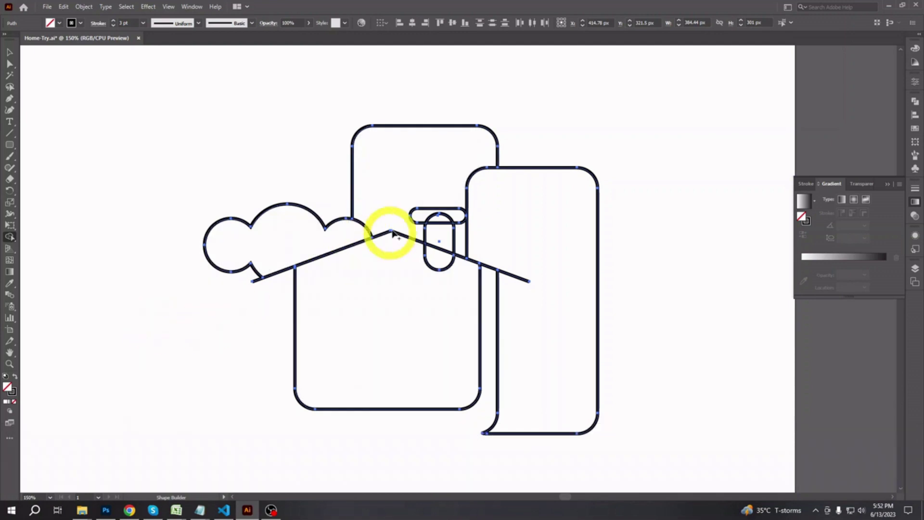
alt+click(438, 263)
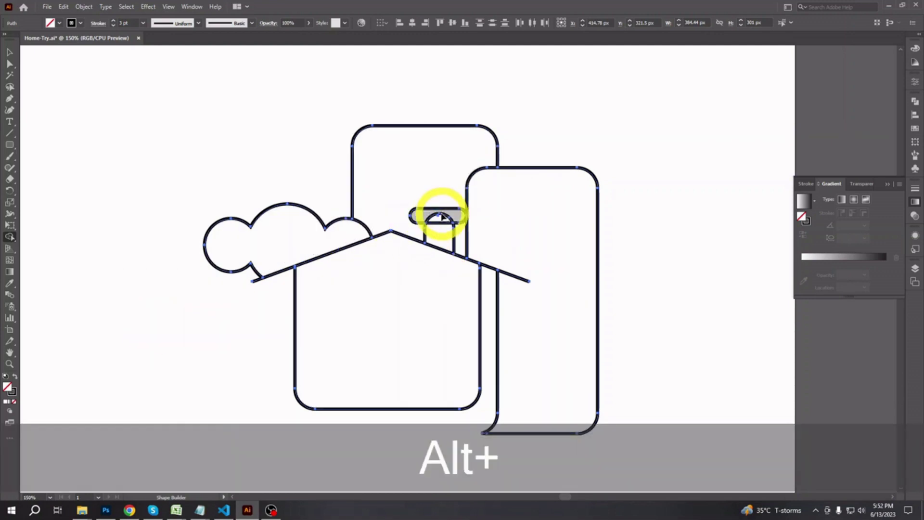
alt+click(442, 216)
click(9, 52)
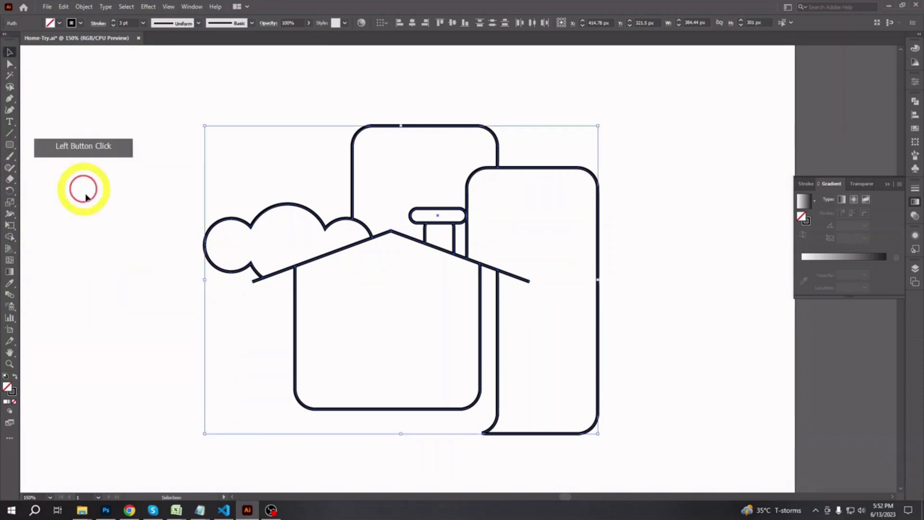
Step: Draw a long rounded rectangle about 408 by 42 px as a ground bar along the bottom edge of the house body
click(124, 229)
key(ctrl+minus)
key(ctrl+minus)
key(ctrl+equal)
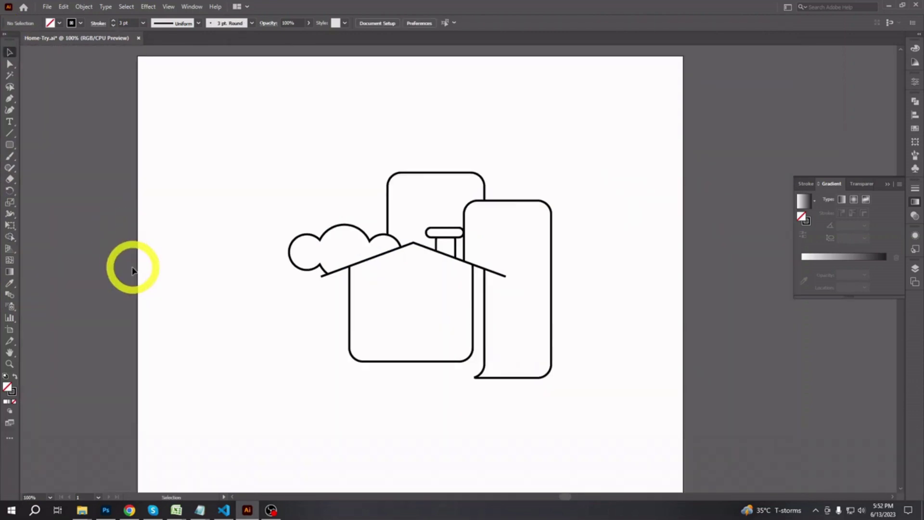
click(7, 143)
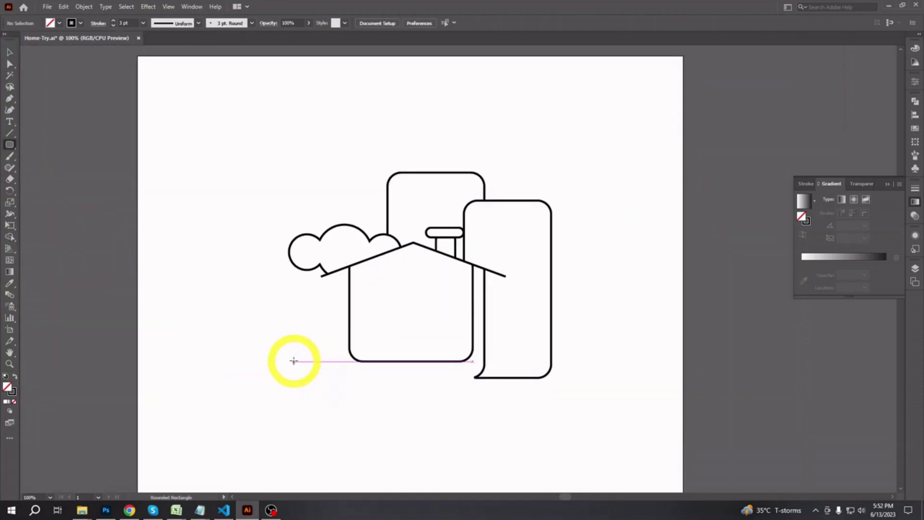
drag(294, 361, 582, 389)
drag(585, 391, 573, 390)
click(9, 51)
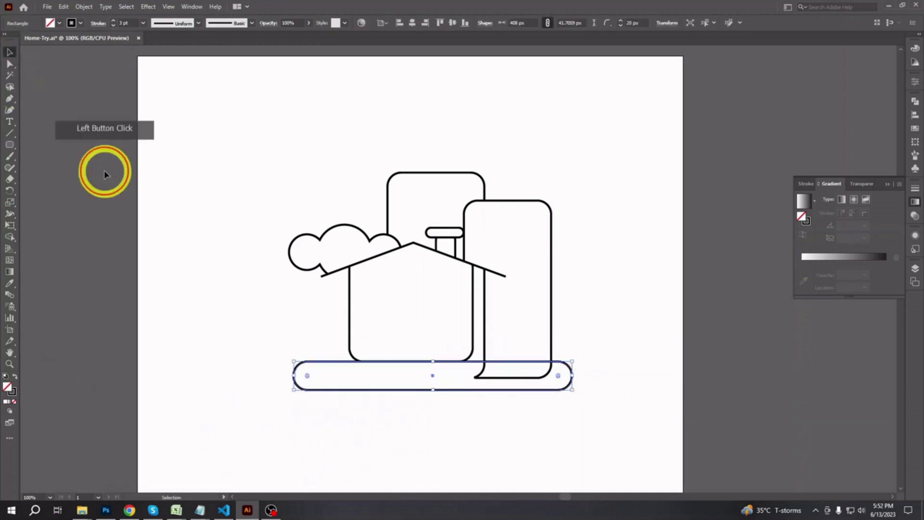
click(305, 402)
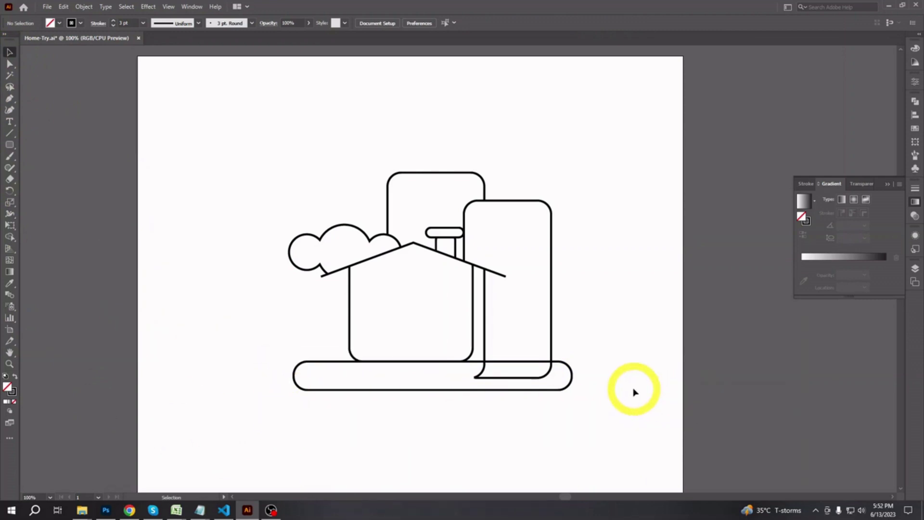
Step: Shift the ground bar left until it ends just beyond the right building's outer edge
click(569, 387)
key(shift+Left)
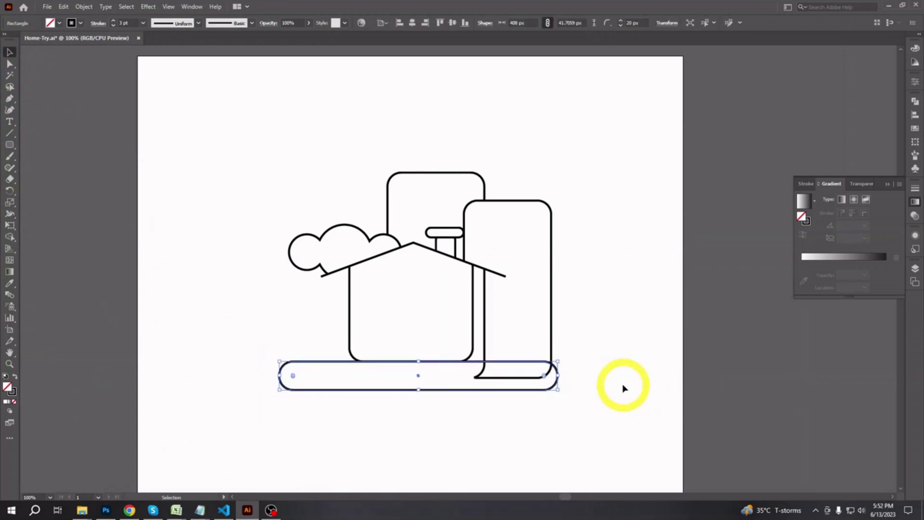
click(557, 403)
Step: Remove the ground bar's top line inside the right building and between house and building with the Shape Builder
drag(221, 144, 616, 418)
click(9, 237)
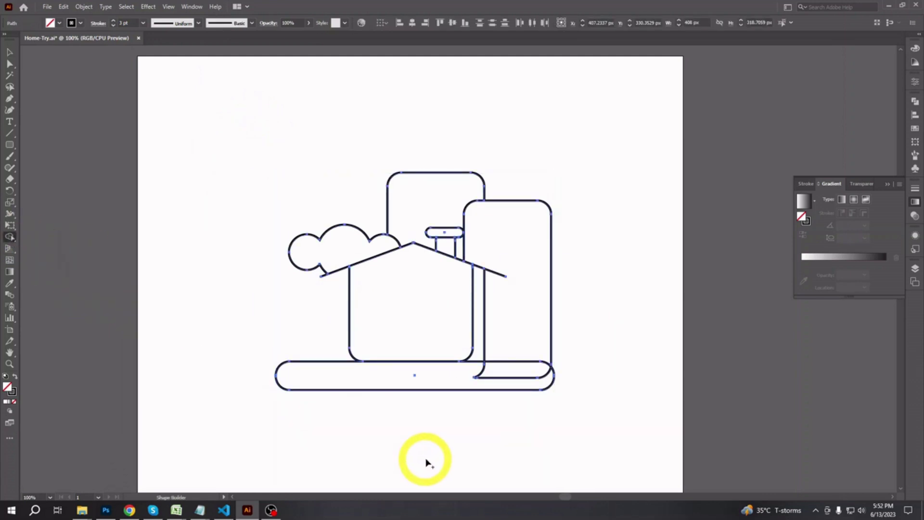
alt+click(535, 373)
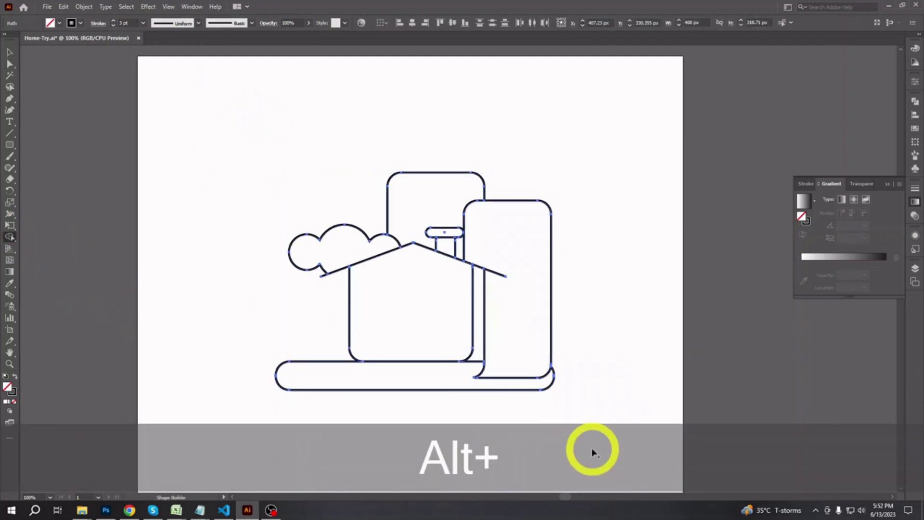
alt+click(475, 361)
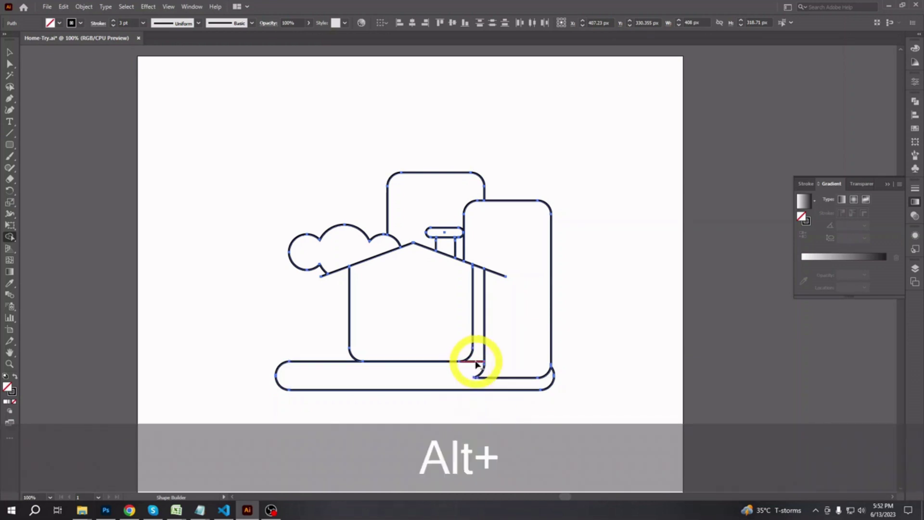
click(9, 52)
click(110, 179)
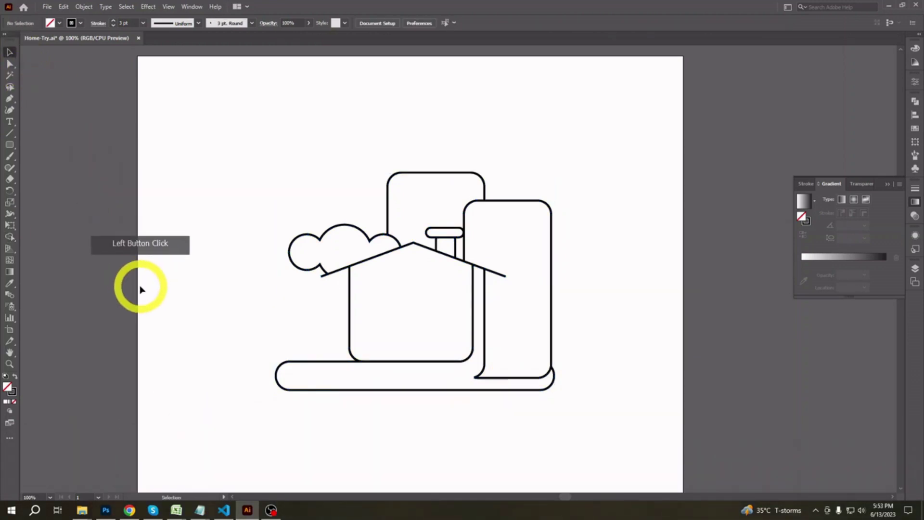
Step: Draw a small round shape about 35 px wide left of the house and duplicate it into a wavy row of five overlapping circles
click(10, 145)
drag(214, 324, 273, 330)
click(10, 52)
click(221, 324)
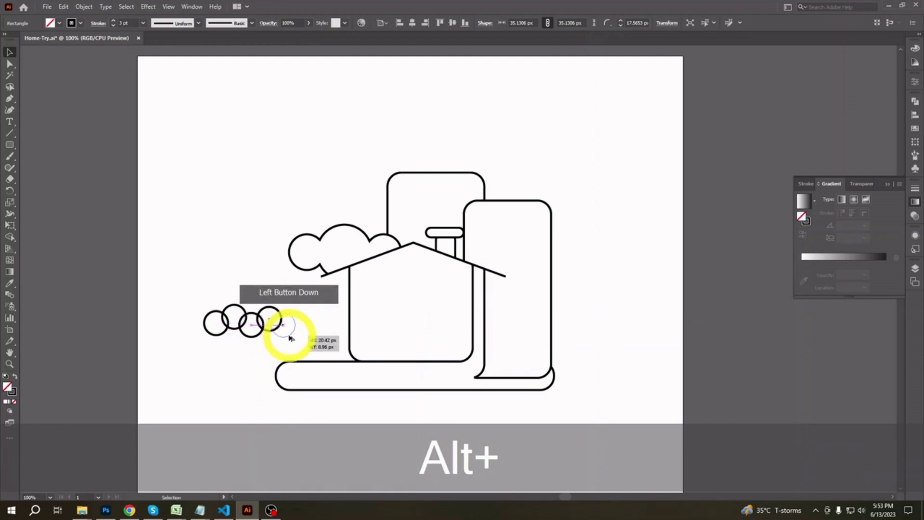
drag(290, 338, 290, 338)
Step: Merge the five small circles into one bush with the Shape Builder and place it over the ground bar's left end
click(183, 293)
drag(183, 294, 309, 352)
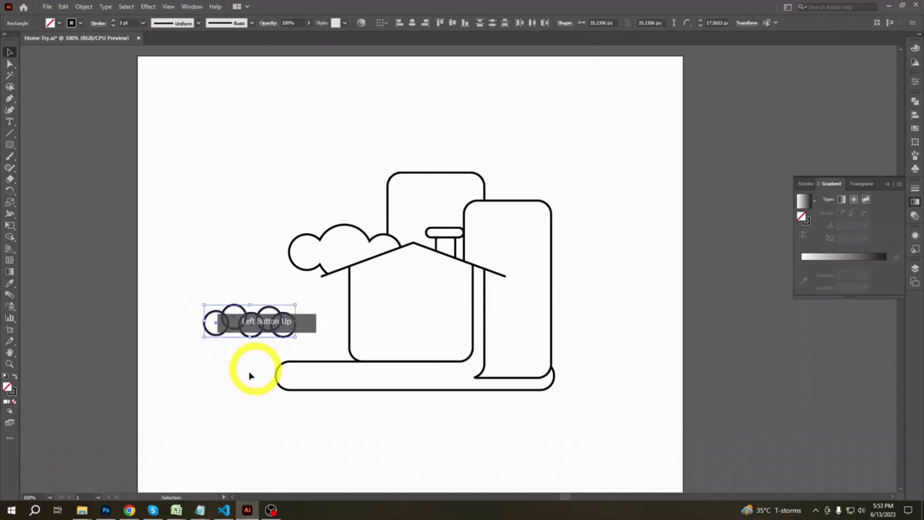
click(11, 237)
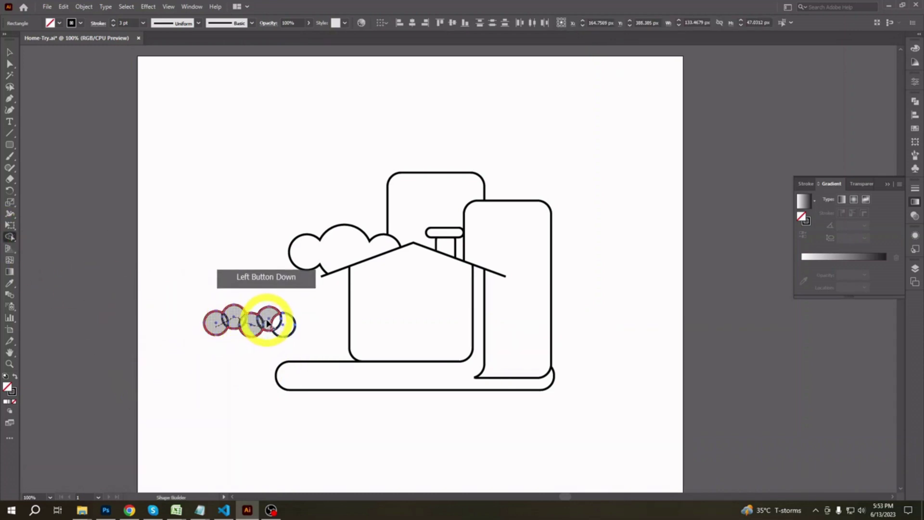
drag(280, 333, 429, 254)
click(10, 52)
click(147, 217)
click(273, 332)
click(195, 381)
Step: Remove the bush portions inside the ground bar and the house's corner line inside the bush with the Shape Builder
key(ctrl+=)
key(ctrl+=)
key(space)
drag(147, 221, 443, 390)
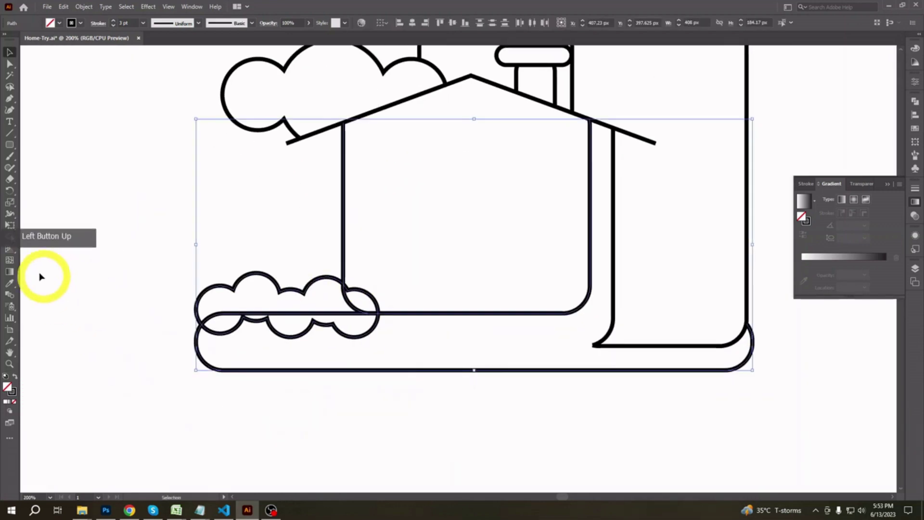
click(10, 237)
alt+click(287, 339)
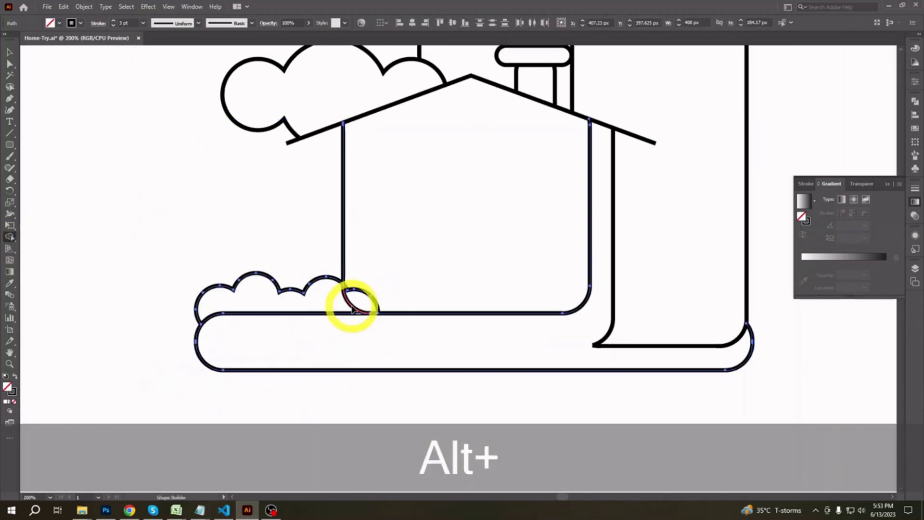
click(9, 51)
click(110, 221)
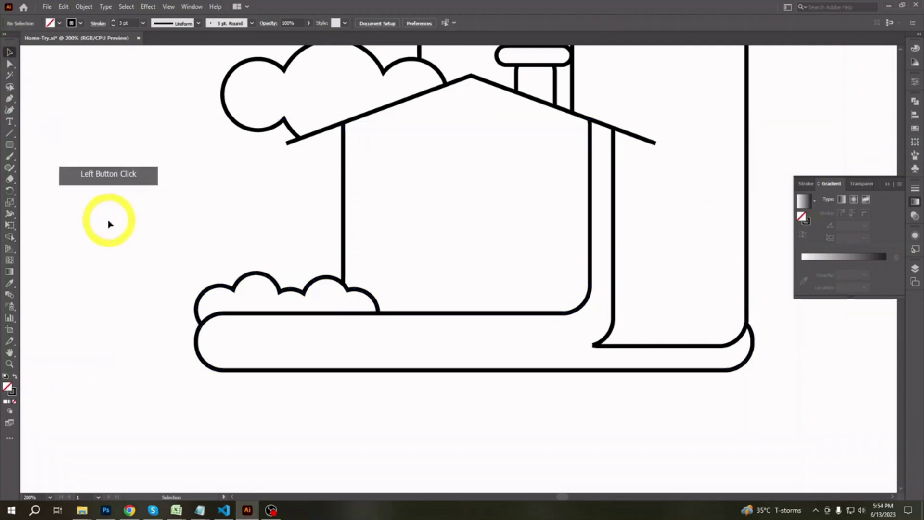
Step: Draw a circle about 54 px in diameter between the cloud and the bush, just outside the house's left wall
key(ctrl+minus)
drag(206, 287, 173, 346)
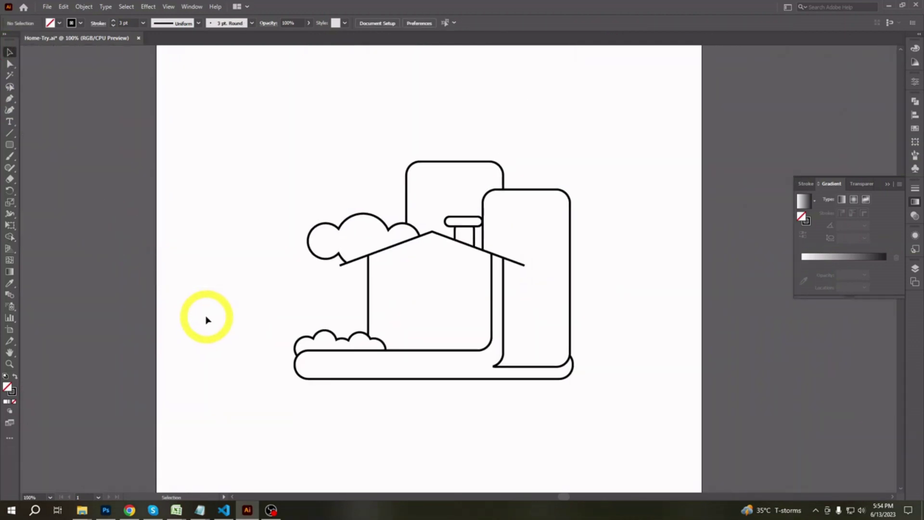
drag(9, 147, 36, 166)
drag(330, 295, 350, 314)
click(10, 51)
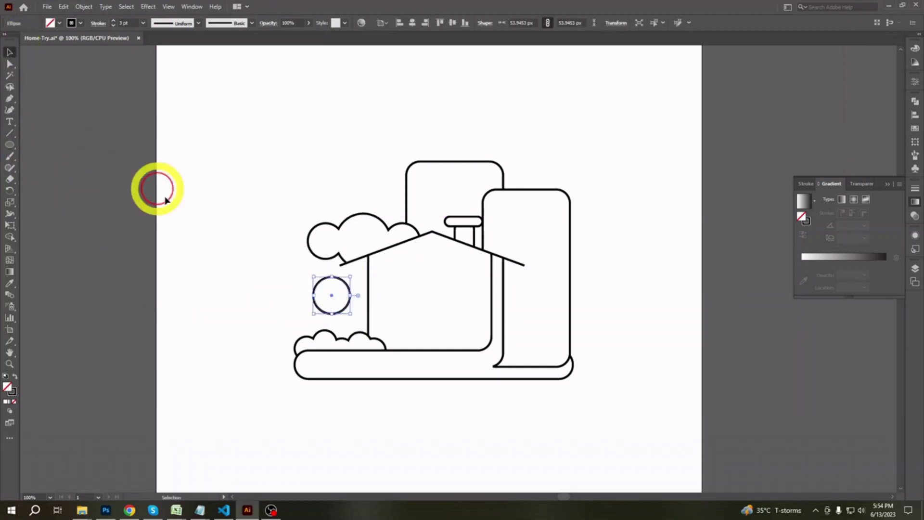
click(201, 346)
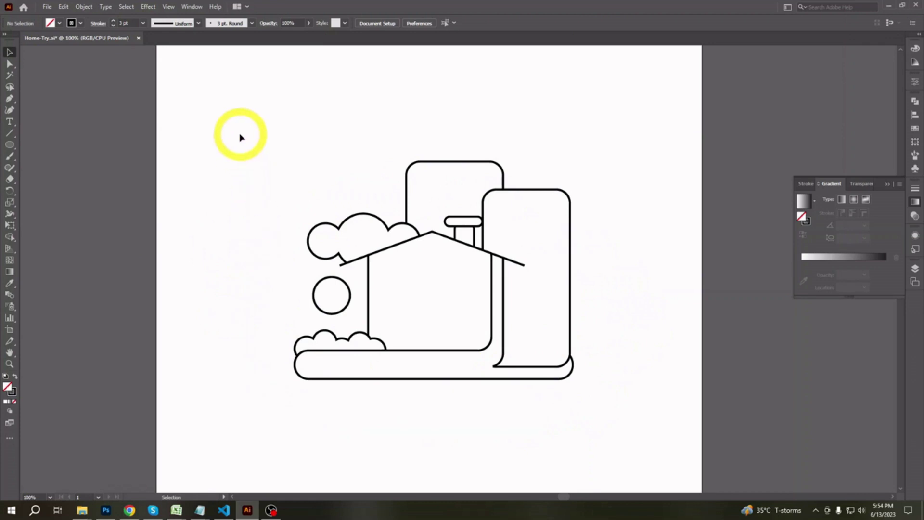
Step: Group the whole drawing and stroke it with the 3 pt. Round brush at a 2 pt stroke weight
drag(240, 138, 480, 452)
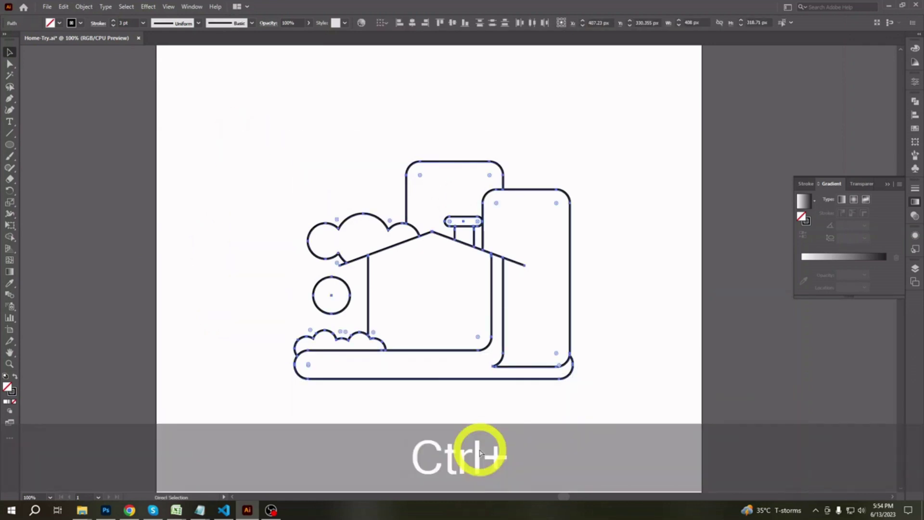
key(ctrl+g)
click(235, 25)
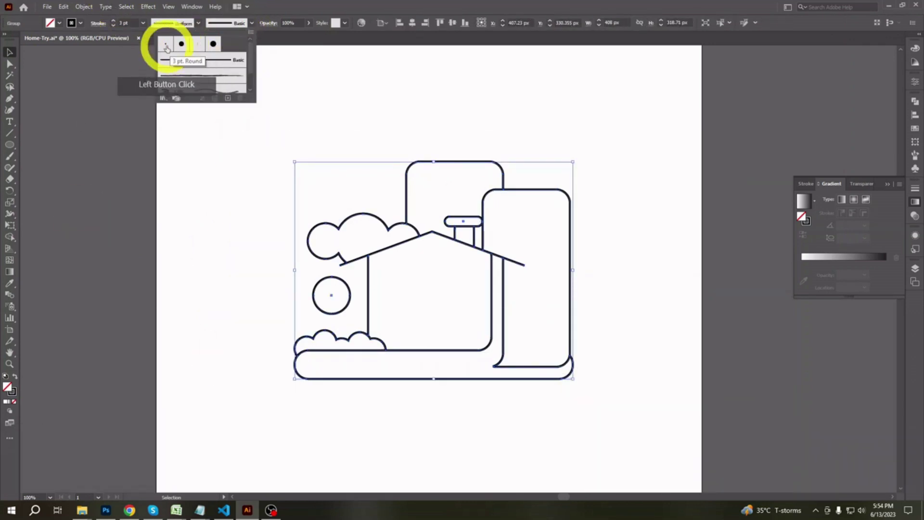
click(166, 45)
click(200, 167)
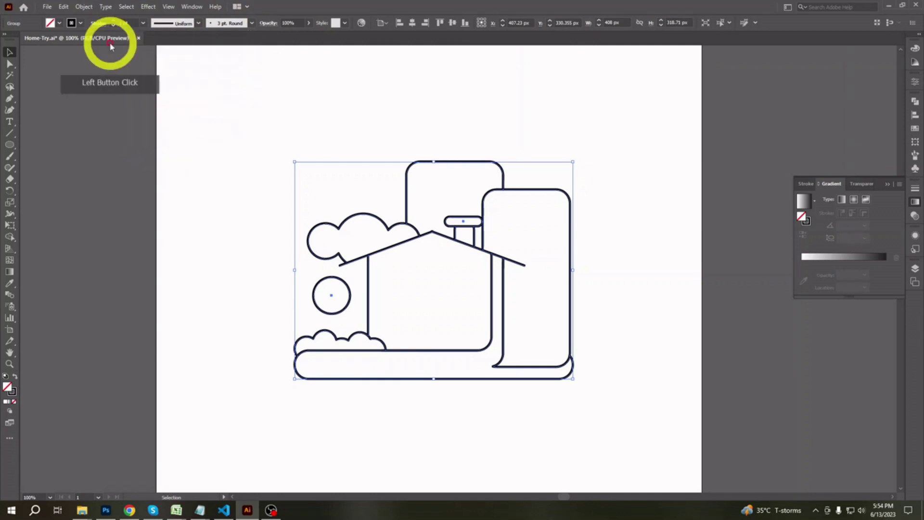
click(113, 21)
click(185, 188)
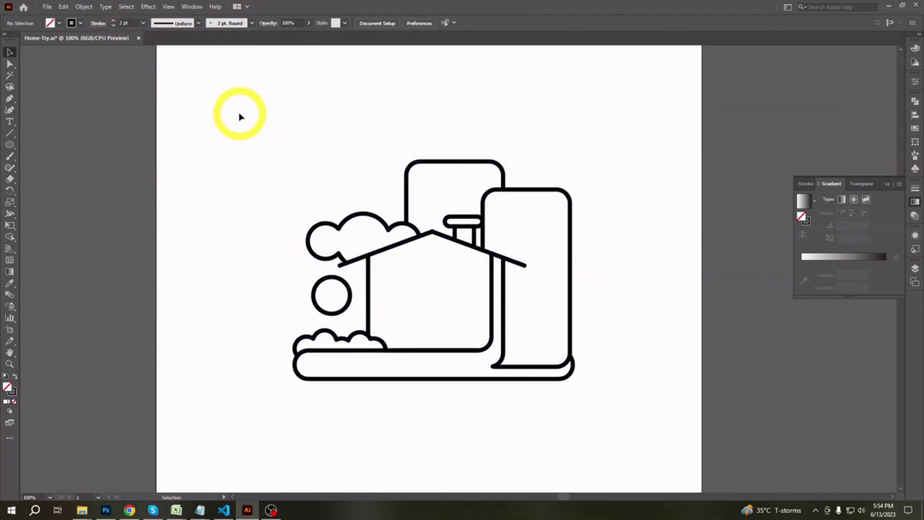
Step: Try to expand the appearance of the grouped drawing
drag(241, 114, 641, 428)
click(86, 6)
click(119, 131)
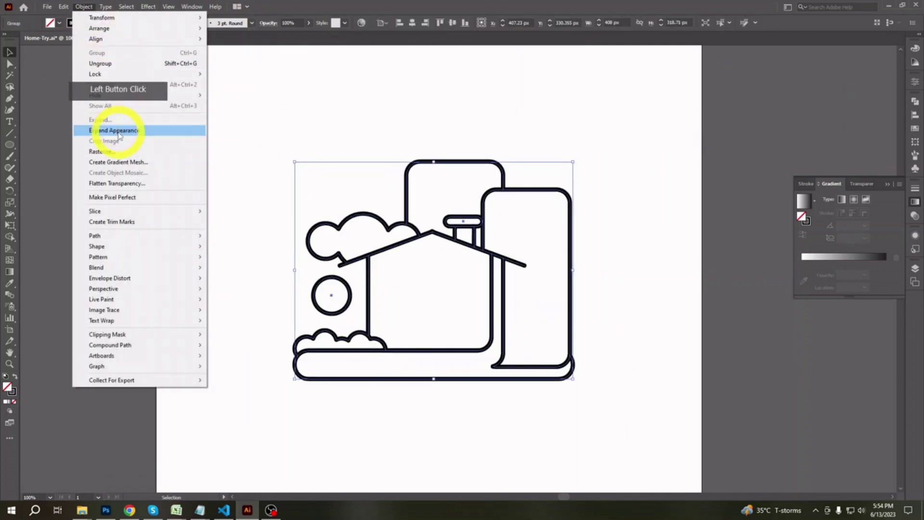
click(268, 105)
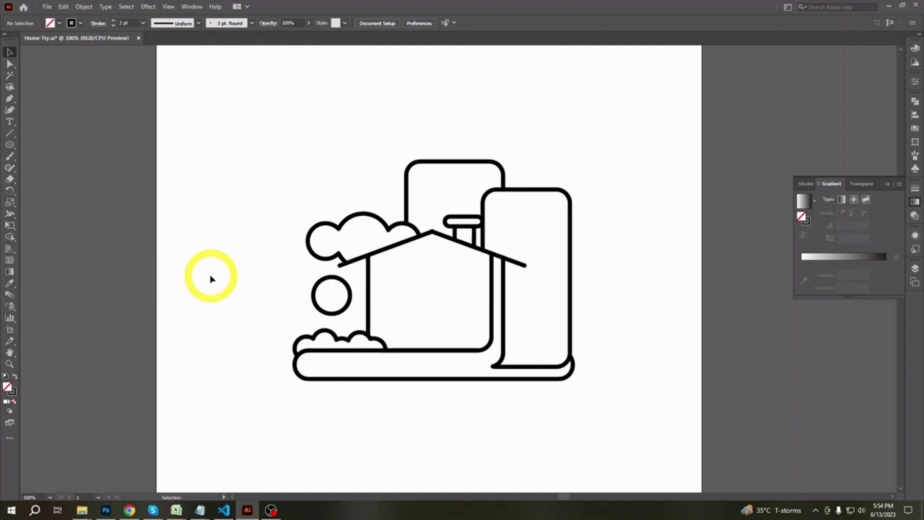
click(78, 25)
click(22, 39)
click(230, 169)
click(471, 321)
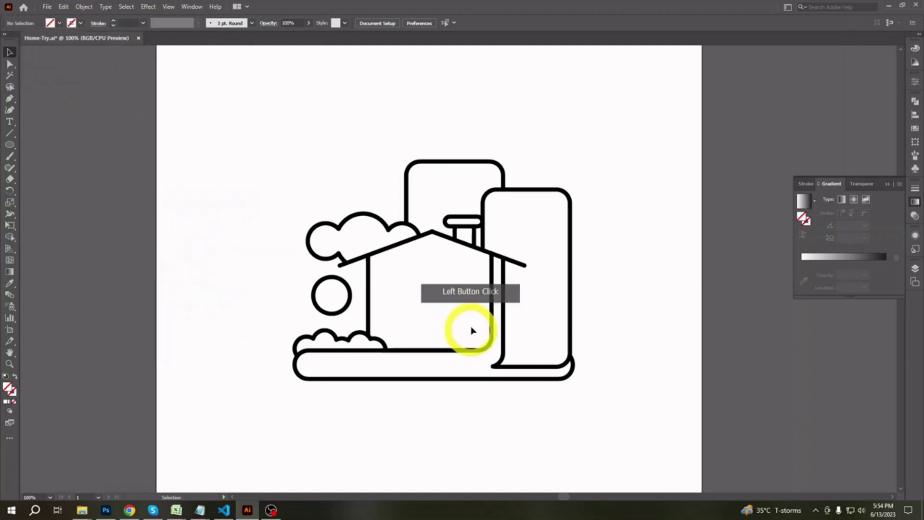
click(9, 236)
click(48, 236)
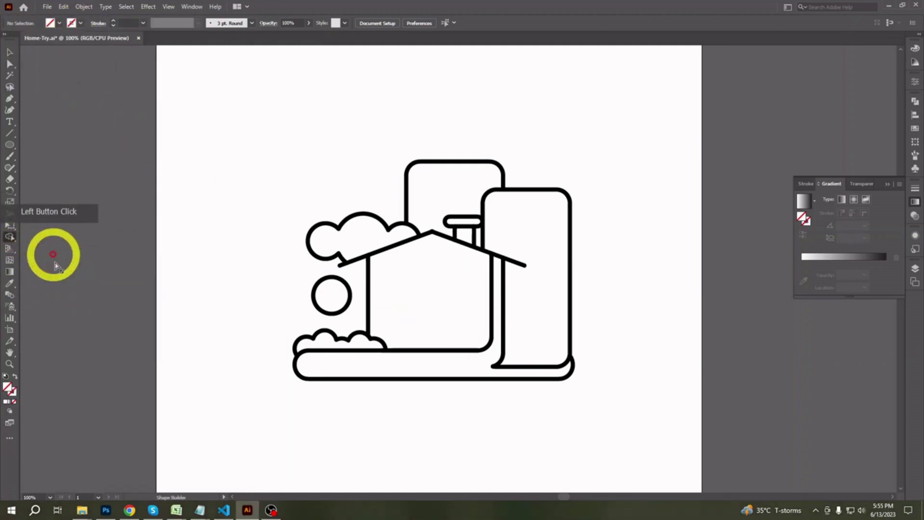
click(53, 25)
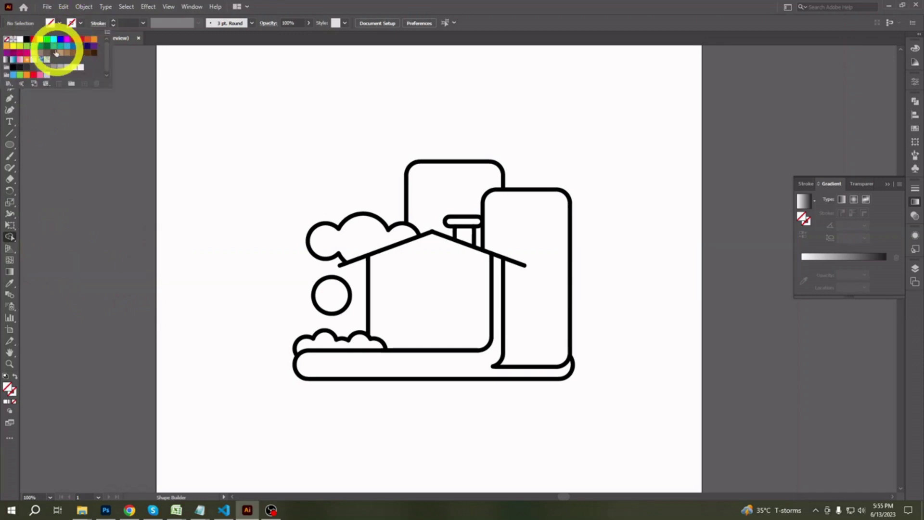
click(92, 143)
click(10, 52)
Step: Expand the appearance of the whole grouped drawing and unite the resulting outline shapes with the Pathfinder
drag(233, 139, 634, 407)
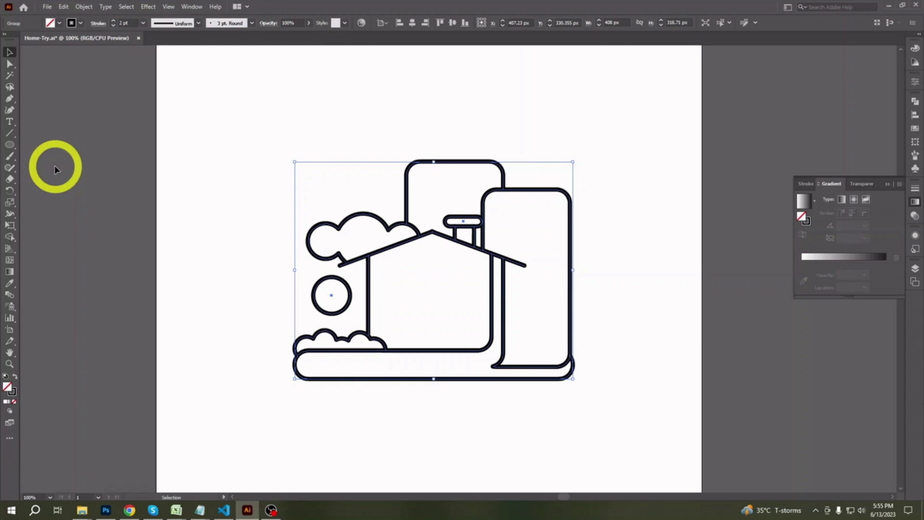
click(84, 6)
click(124, 128)
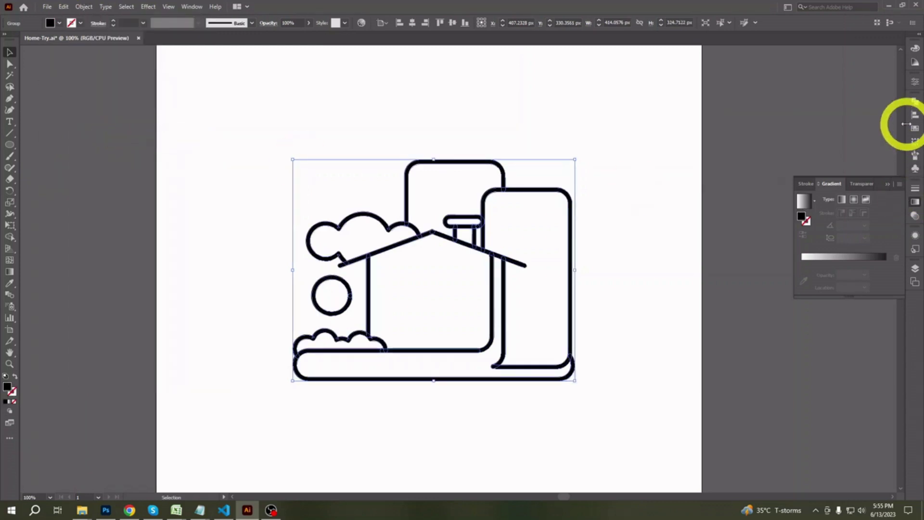
click(915, 102)
click(887, 95)
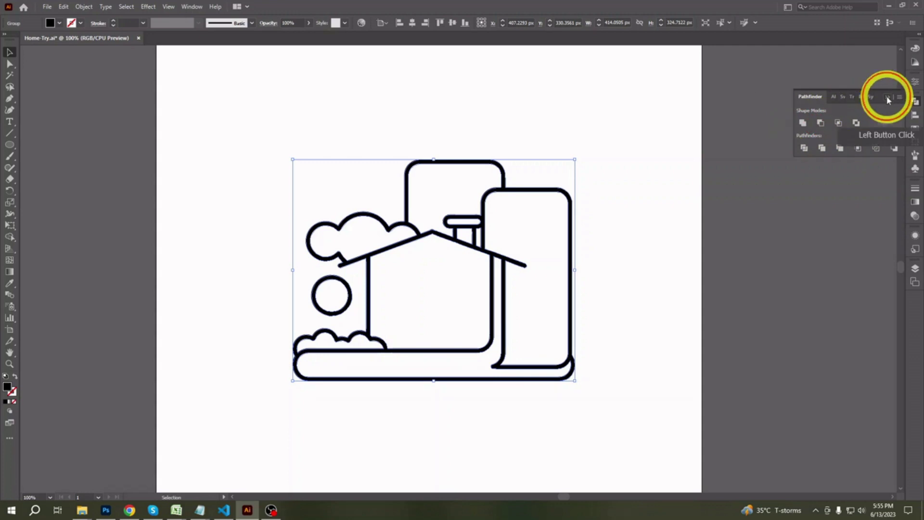
click(671, 192)
click(374, 259)
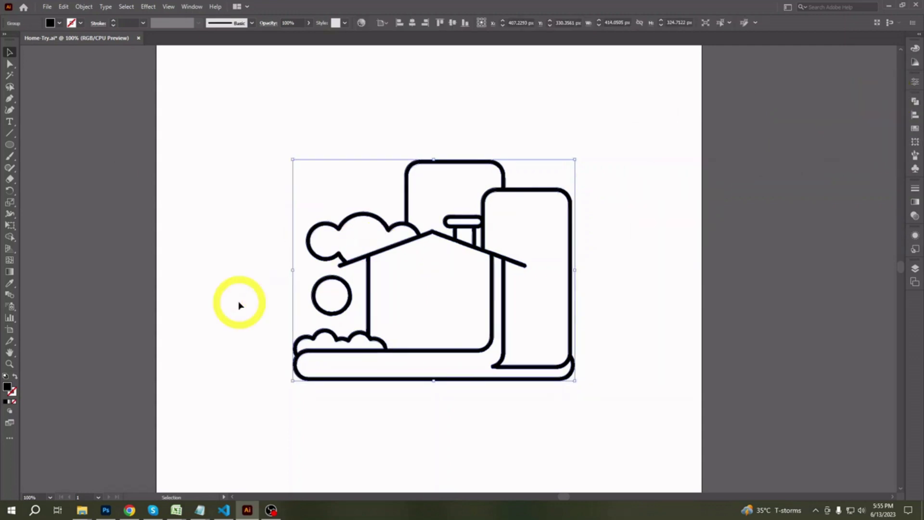
click(429, 238)
click(915, 102)
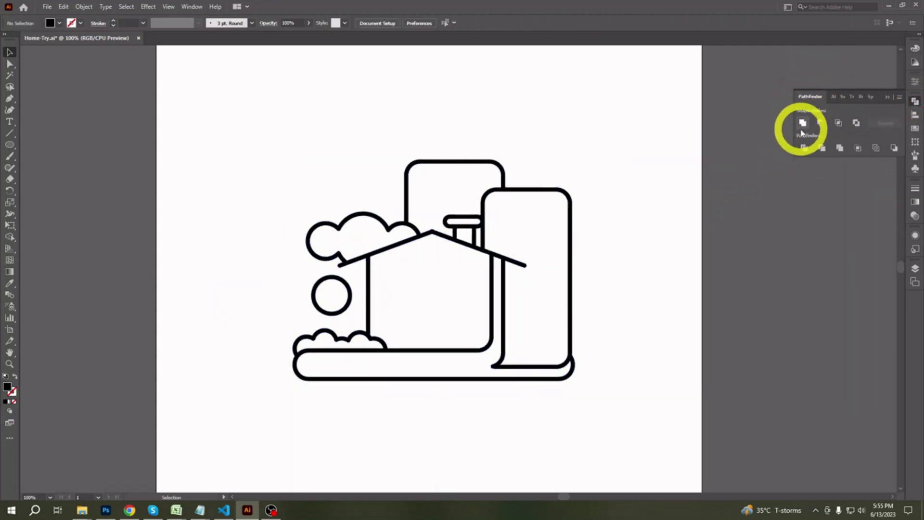
click(570, 218)
click(108, 285)
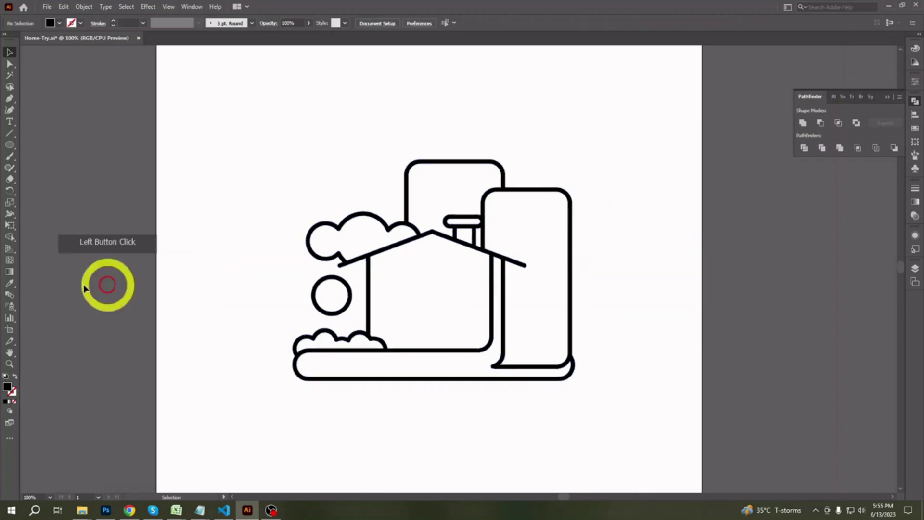
Step: Fill the tall building beside the house with dark red using the Shape Builder on the whole drawing
click(385, 225)
click(9, 237)
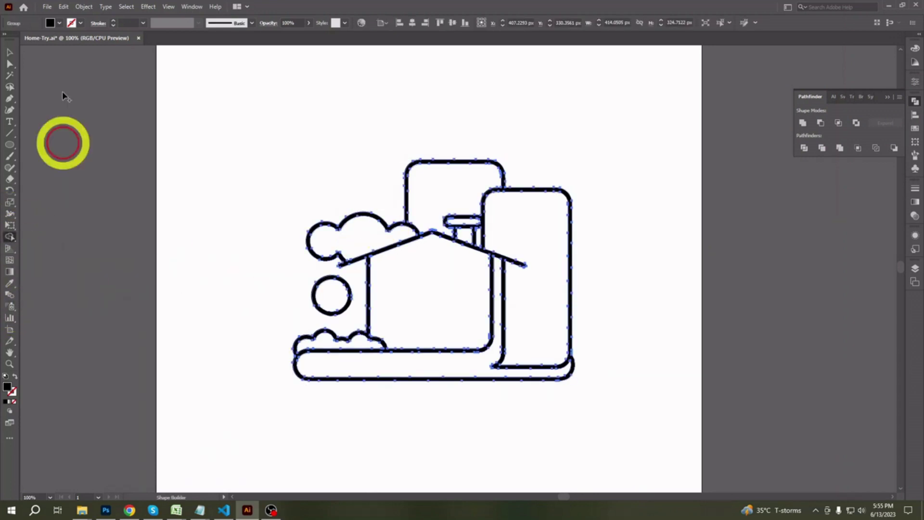
click(59, 22)
click(58, 22)
click(70, 37)
click(74, 35)
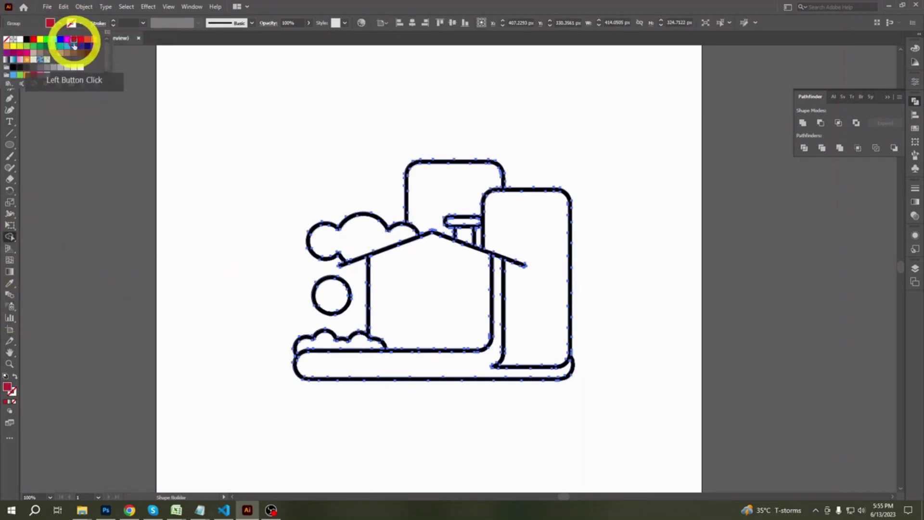
click(235, 121)
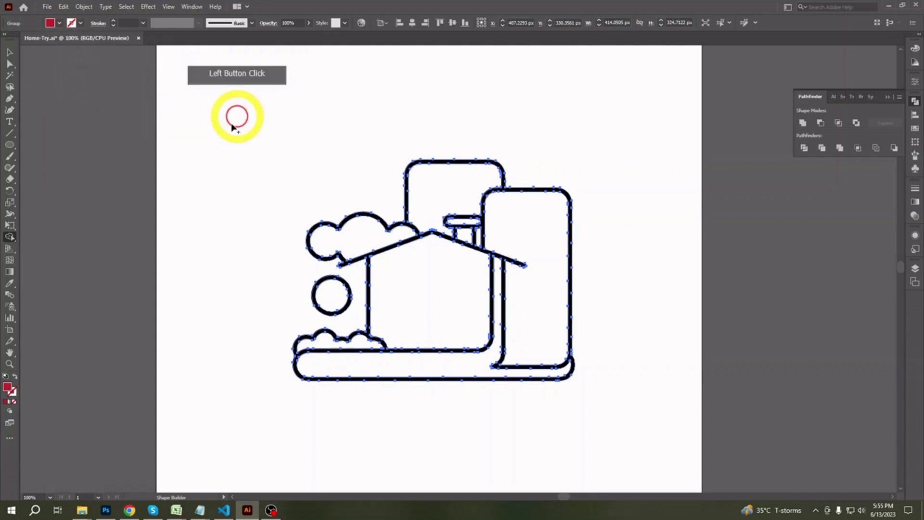
click(547, 239)
Step: Isolate the drawing's group, shift the dark red fill up and right of its building, and send it behind the outlines
click(9, 51)
click(166, 165)
double_click(551, 250)
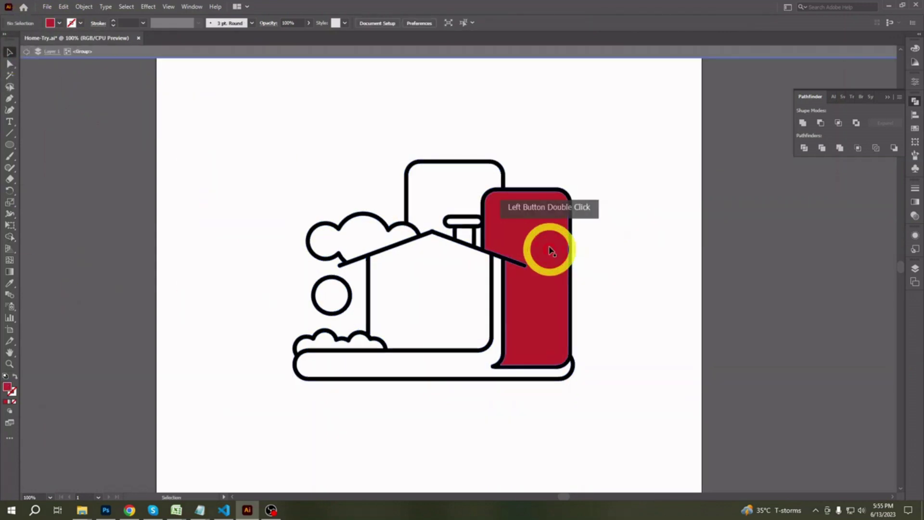
click(509, 239)
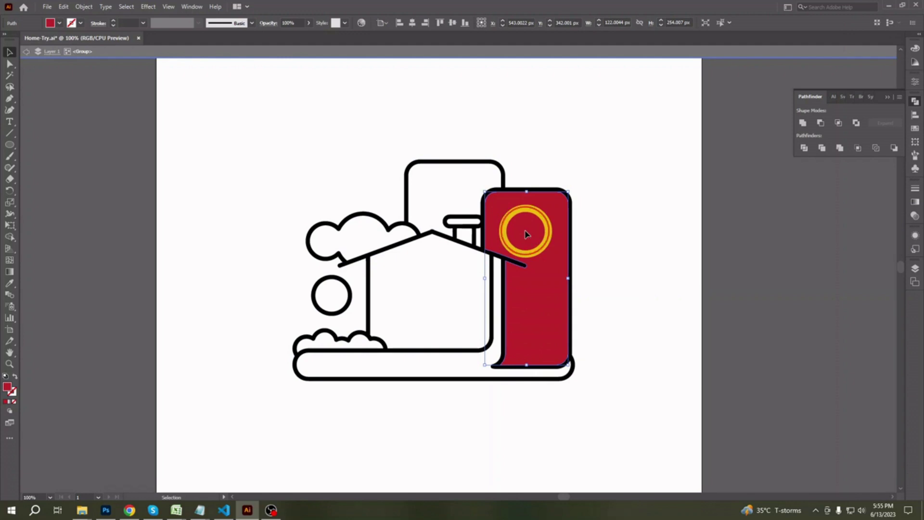
drag(525, 234, 539, 229)
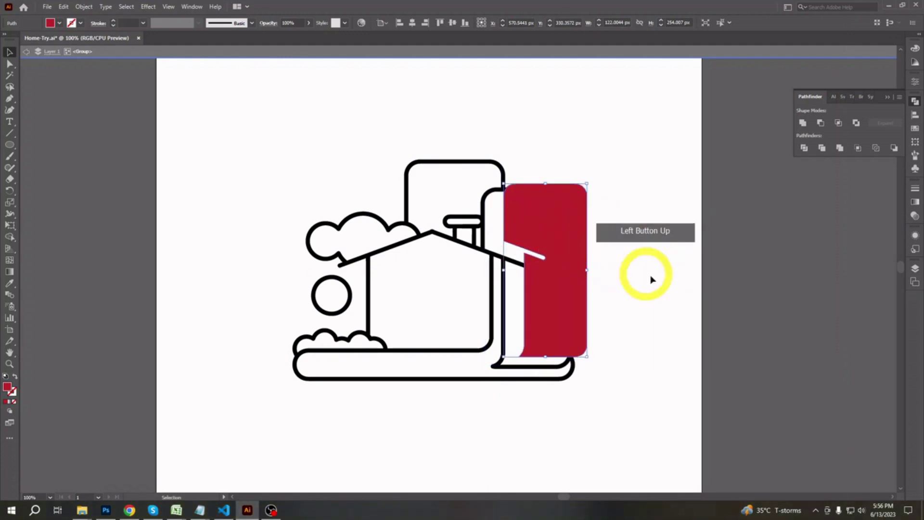
key(ctrl+bracketleft)
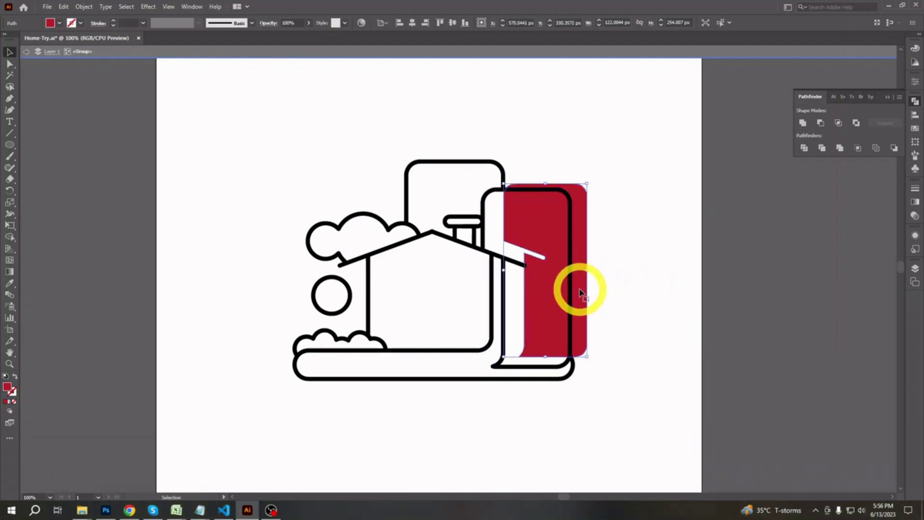
Step: Fine-tune the dark red fill's offset in small nudges so it sits slightly above and to the right of its building's outline
click(580, 288)
key(Right)
key(Right)
key(Right)
key(Right)
key(Right)
key(Up)
key(Up)
key(Up)
key(Up)
key(Up)
key(Up)
key(Up)
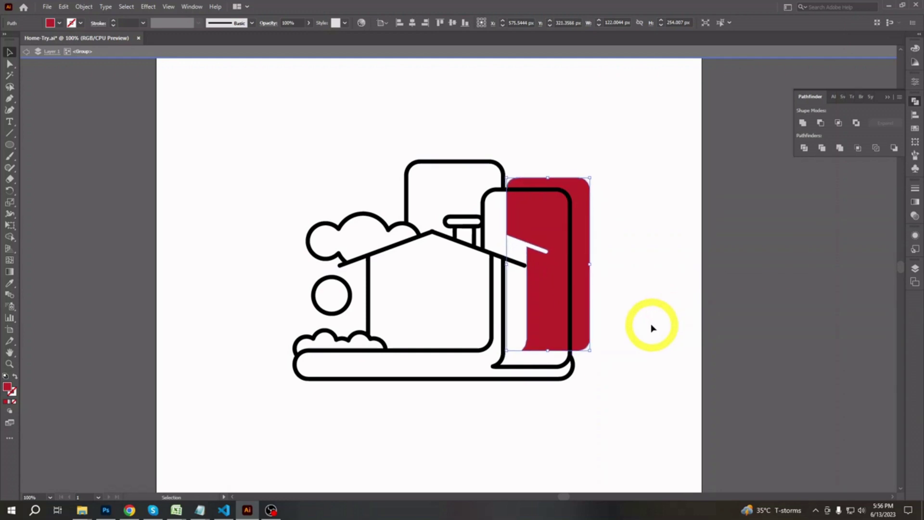
key(Left)
key(Left)
key(Left)
key(Left)
key(Left)
key(Left)
key(Left)
key(Left)
key(Left)
key(Left)
key(Left)
key(Left)
key(Left)
key(Left)
key(Left)
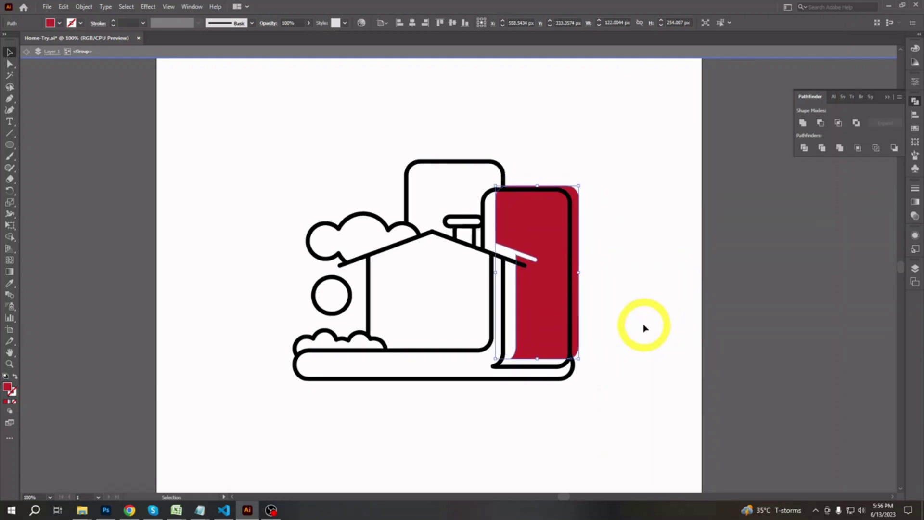
key(Right)
key(Right)
click(644, 326)
click(580, 304)
key(Up)
key(Up)
key(Up)
key(Up)
key(Up)
key(Up)
key(Up)
key(Up)
key(Up)
key(Up)
key(Up)
key(Up)
key(Up)
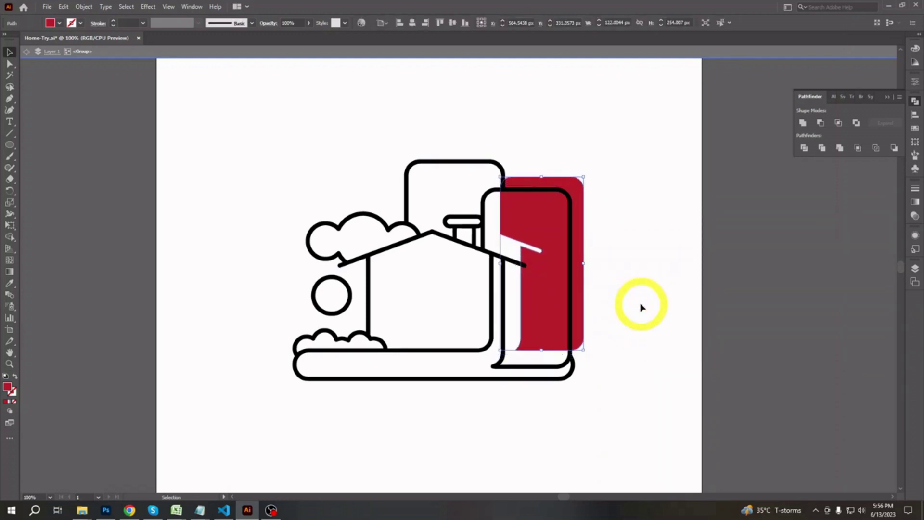
click(598, 280)
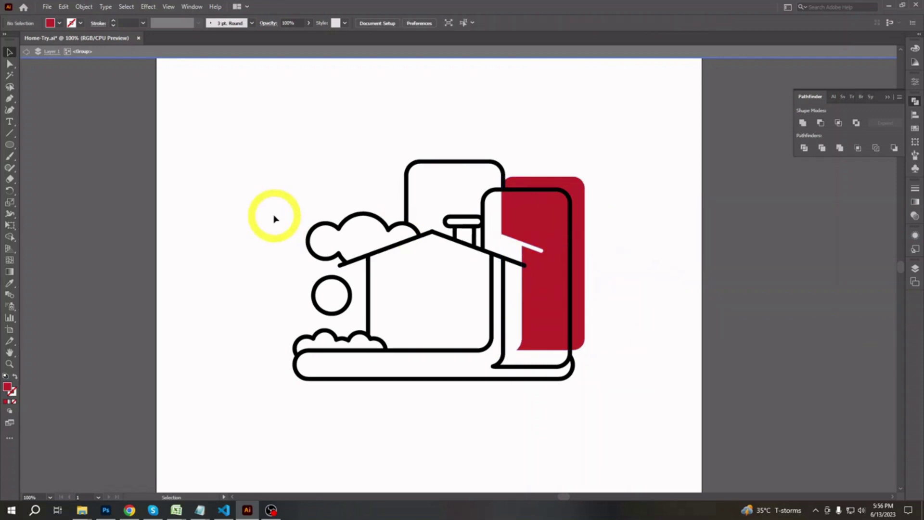
double_click(273, 216)
click(9, 51)
click(547, 214)
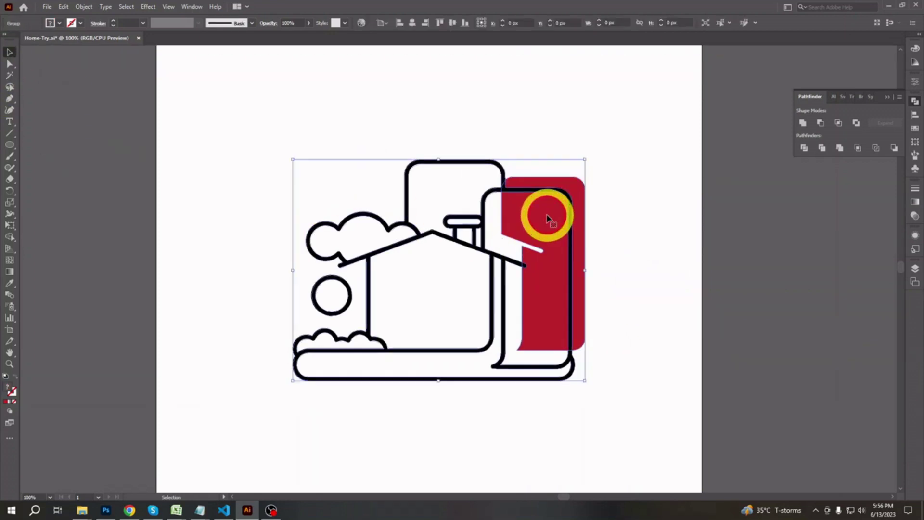
click(252, 241)
double_click(405, 202)
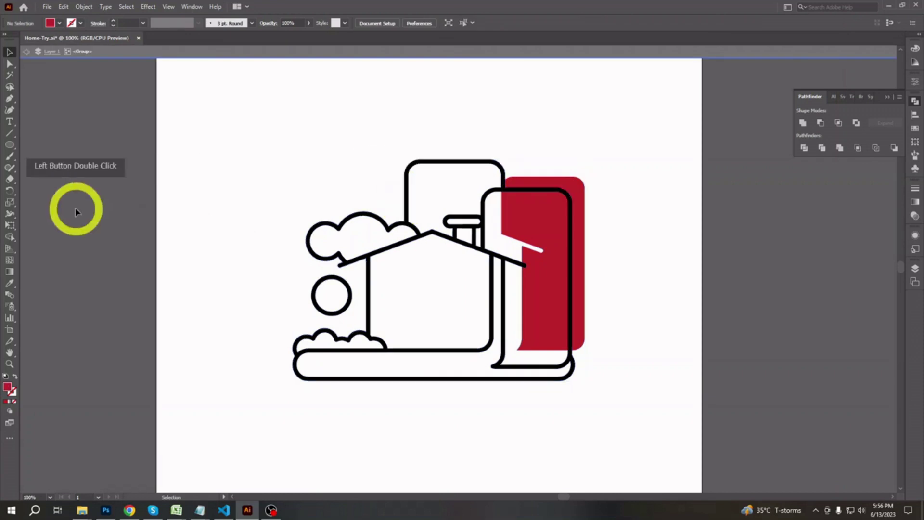
click(59, 23)
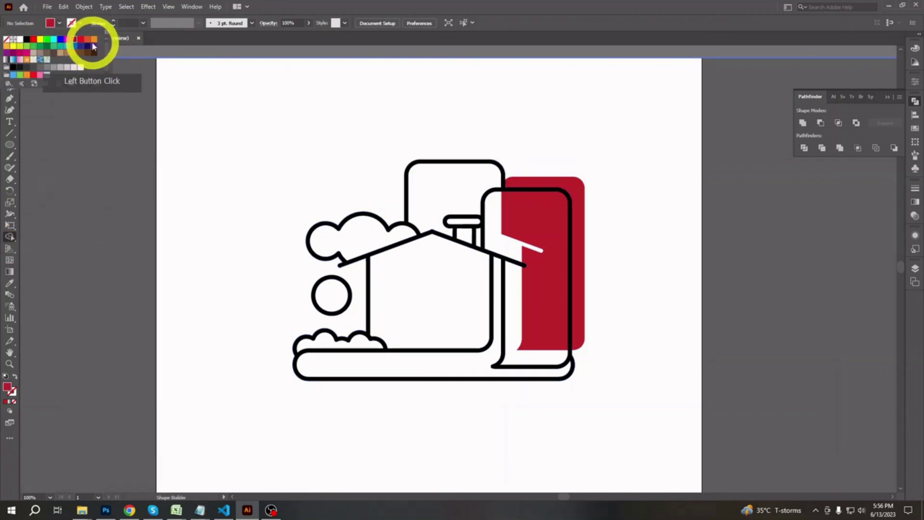
click(91, 42)
click(250, 42)
click(9, 51)
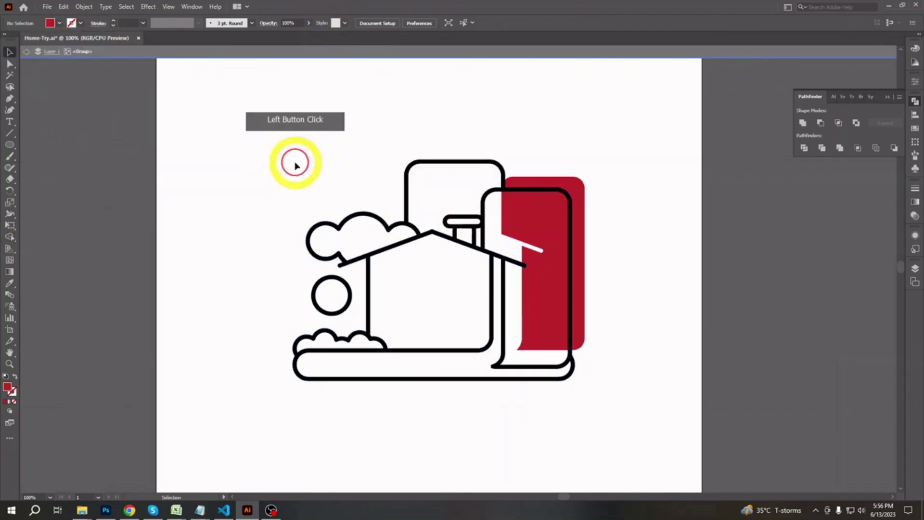
Step: Fill the building behind the chimney with red-orange using the Shape Builder on the outline path
click(409, 183)
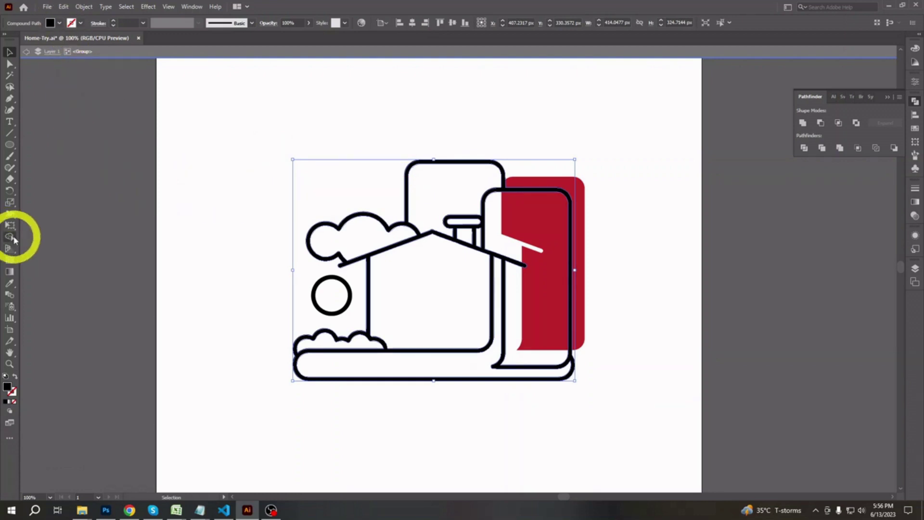
click(9, 236)
click(71, 23)
click(87, 41)
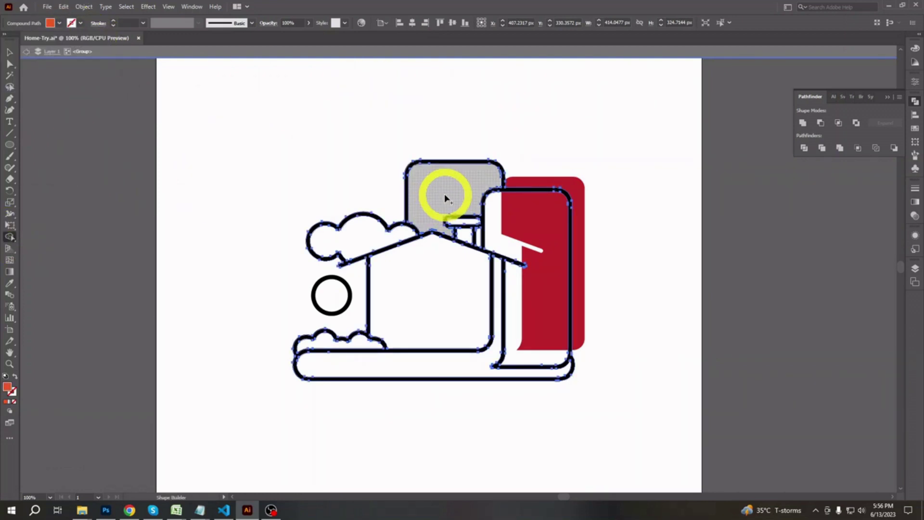
click(444, 194)
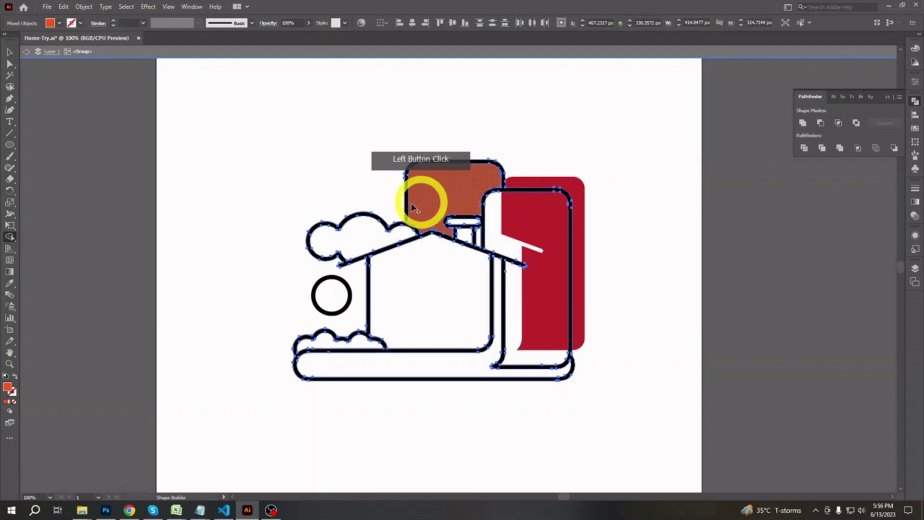
click(337, 301)
Step: Shift the red-orange fill slightly up and left of the back building and send it behind the outlines
click(10, 52)
click(420, 180)
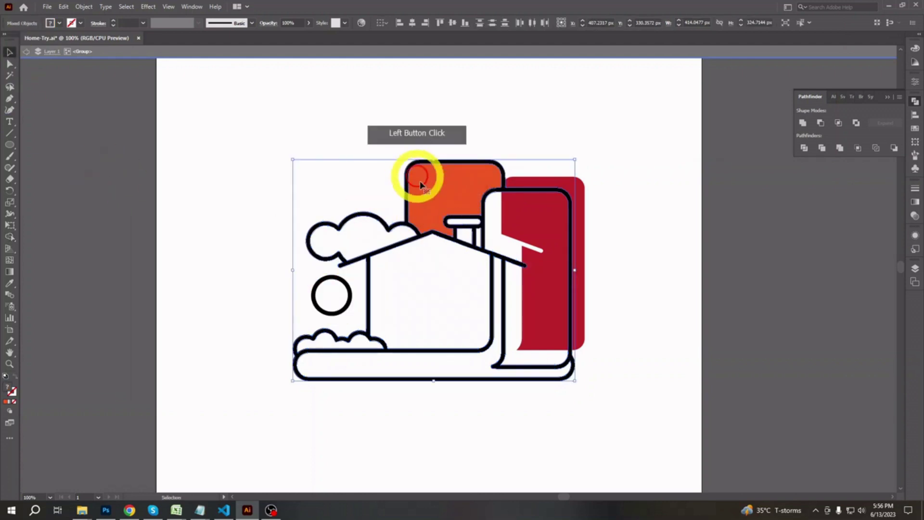
double_click(437, 197)
click(443, 195)
drag(443, 194, 432, 186)
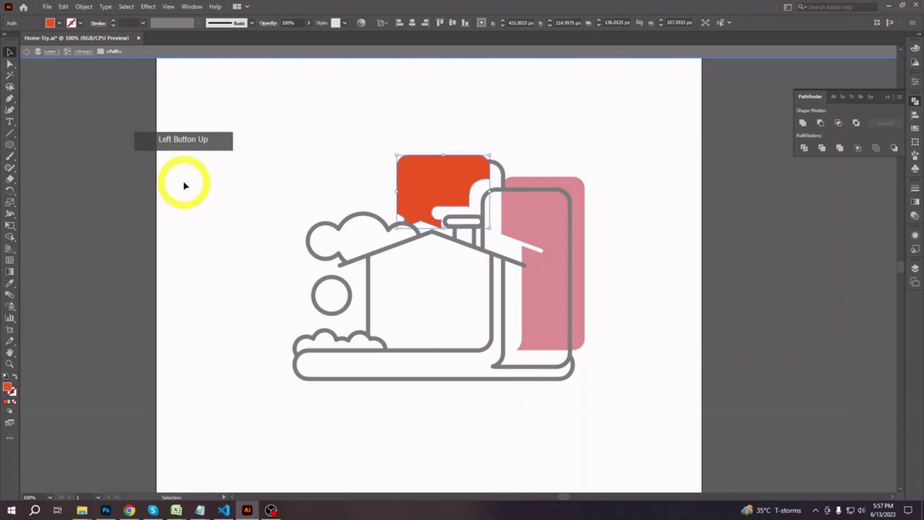
key(ctrl+bracketleft)
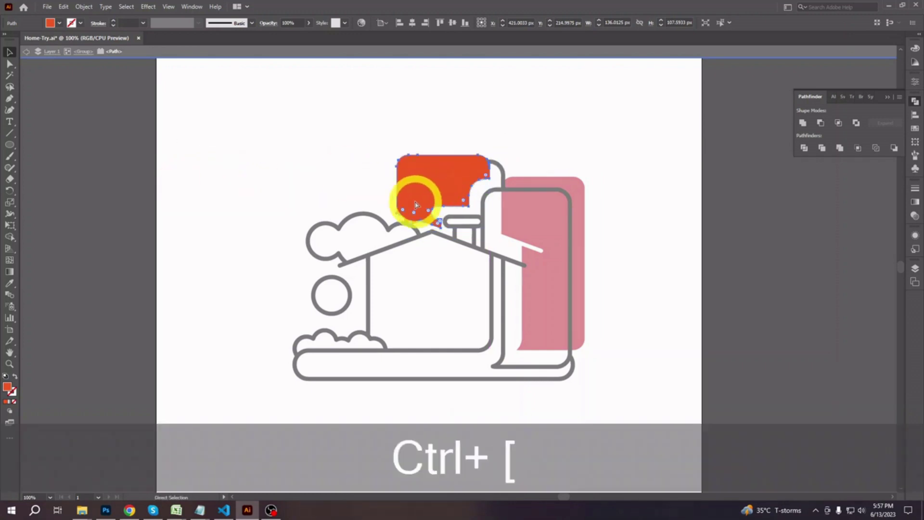
click(81, 51)
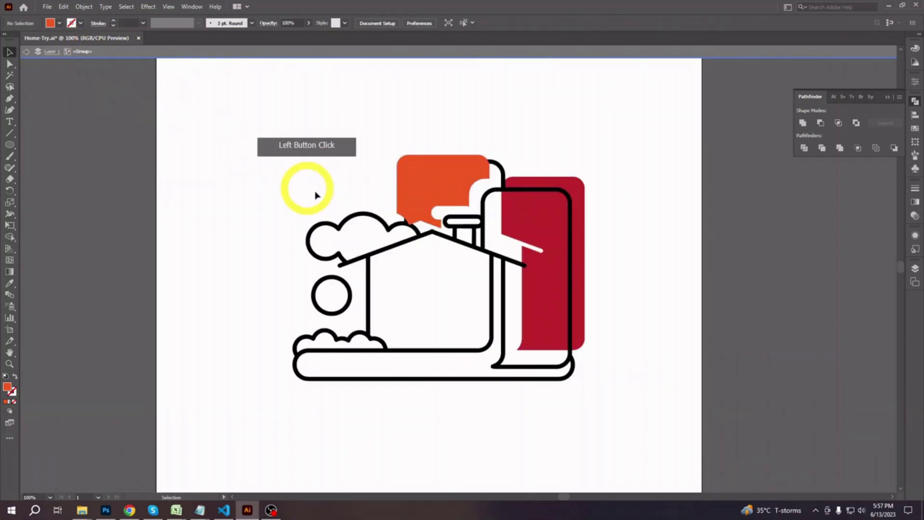
click(445, 193)
key(ctrl+bracketleft)
click(235, 207)
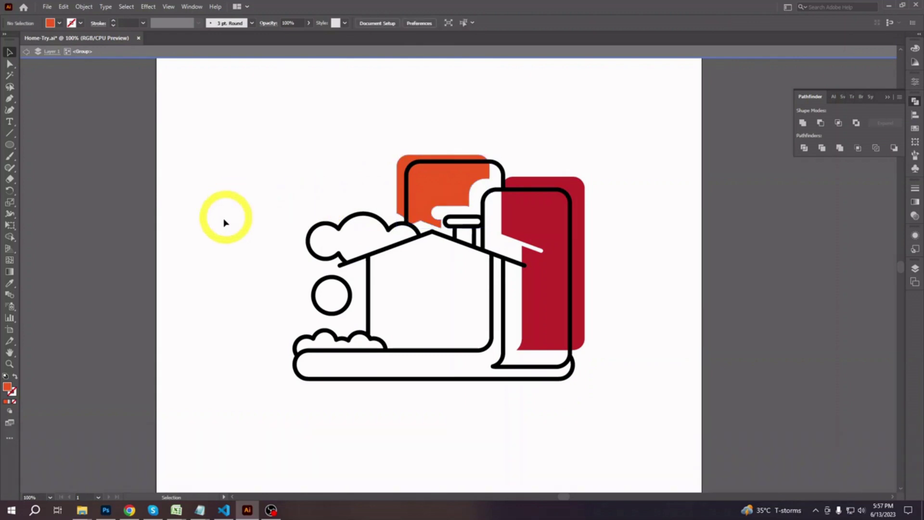
Step: Fill the front wall of the house with the yellow-orange swatch using the Shape Builder on the outline path
click(321, 251)
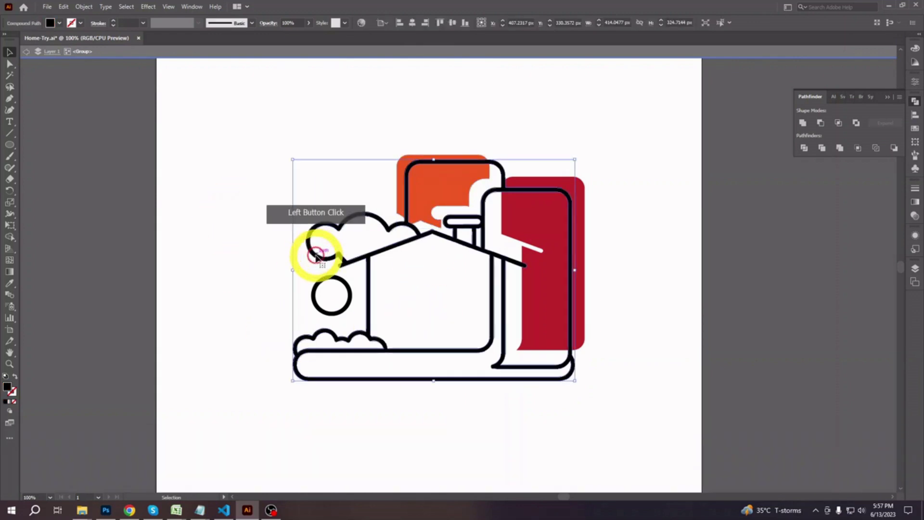
click(10, 236)
click(53, 24)
click(62, 50)
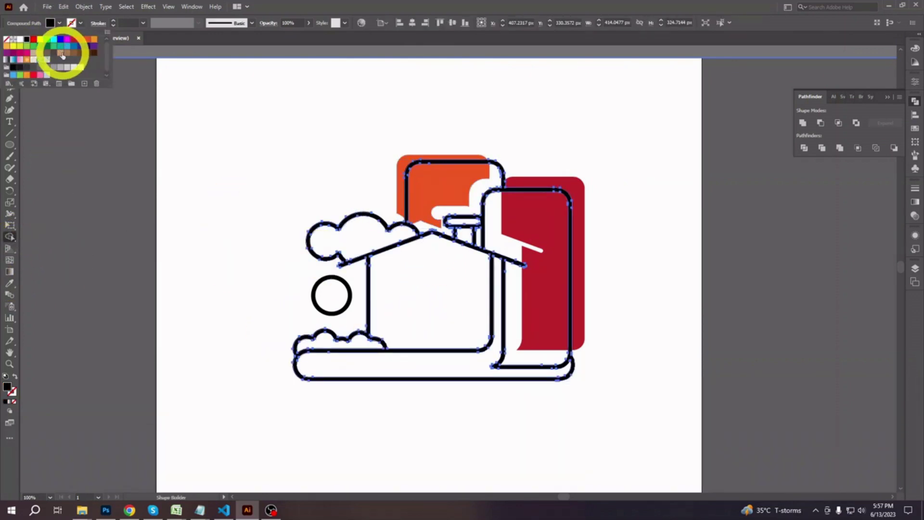
click(5, 46)
click(295, 29)
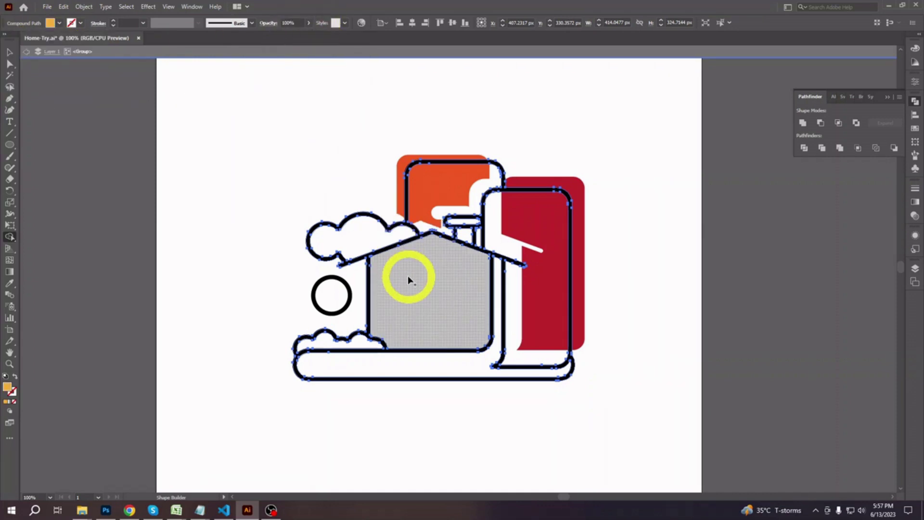
click(393, 316)
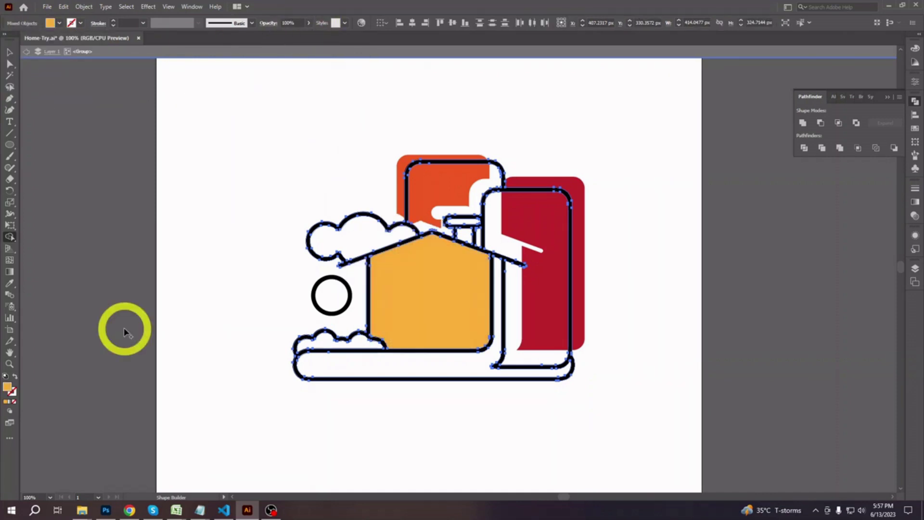
Step: Recolour the house's front wall with a light peach of about H 35°, S 37%, B 100%
double_click(7, 387)
click(617, 124)
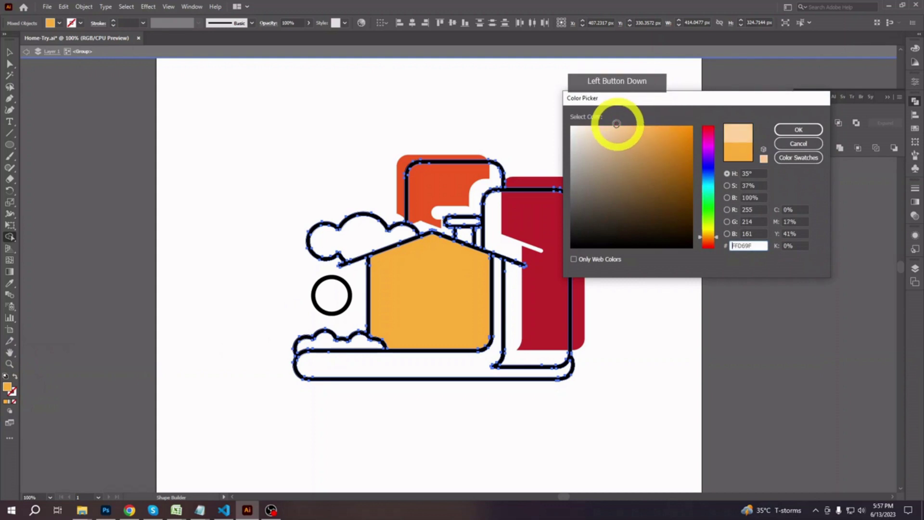
click(799, 129)
click(422, 289)
Step: Shift the peach wall fill slightly down and right of the house and send it behind the outlines
click(10, 52)
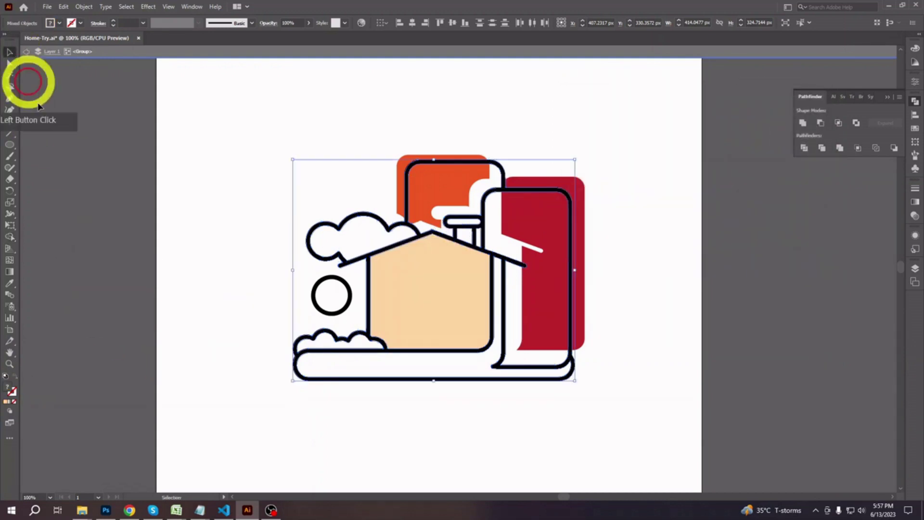
double_click(437, 298)
drag(437, 296, 442, 311)
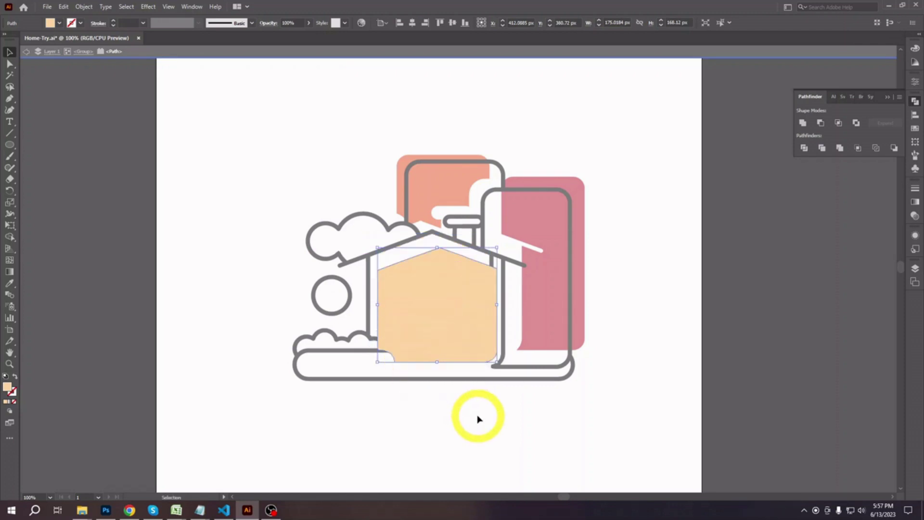
click(83, 51)
click(439, 316)
key(ctrl+bracketleft)
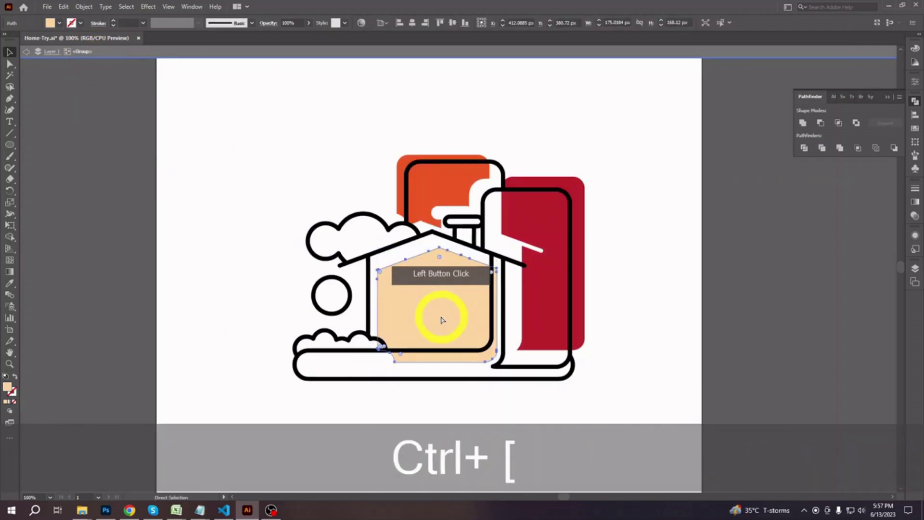
click(246, 410)
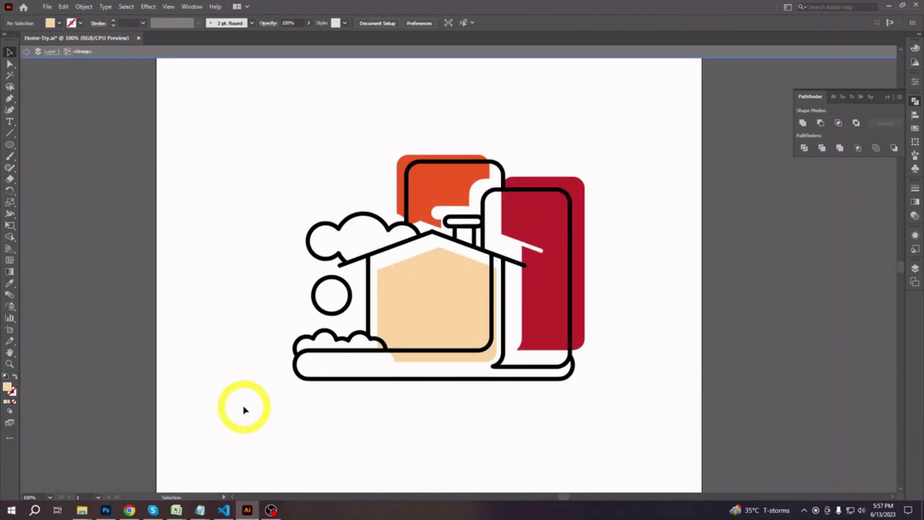
Step: Fill the cloud with green using the Shape Builder on the outline path
click(349, 233)
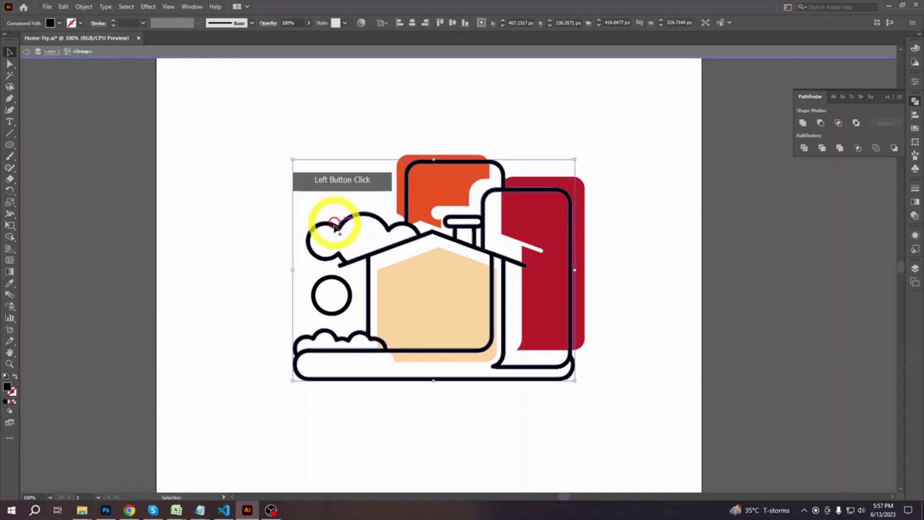
click(10, 236)
click(59, 23)
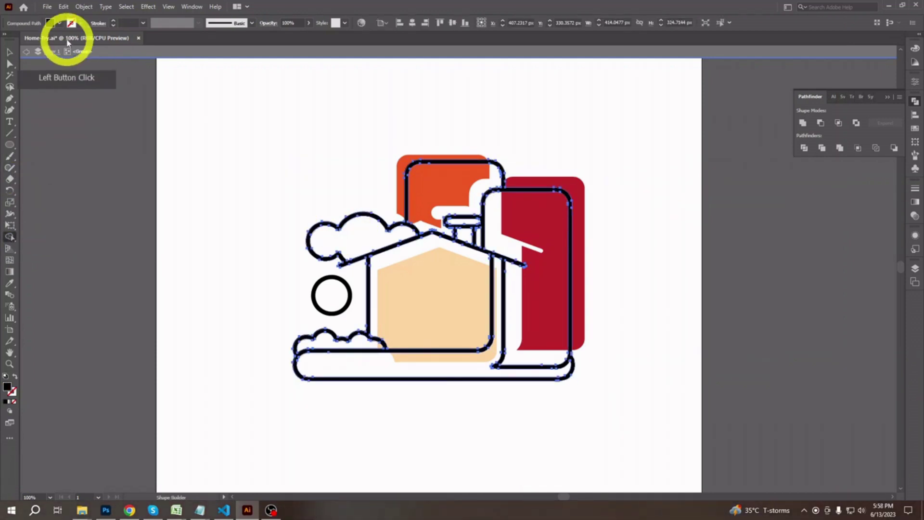
click(33, 46)
click(287, 23)
click(346, 241)
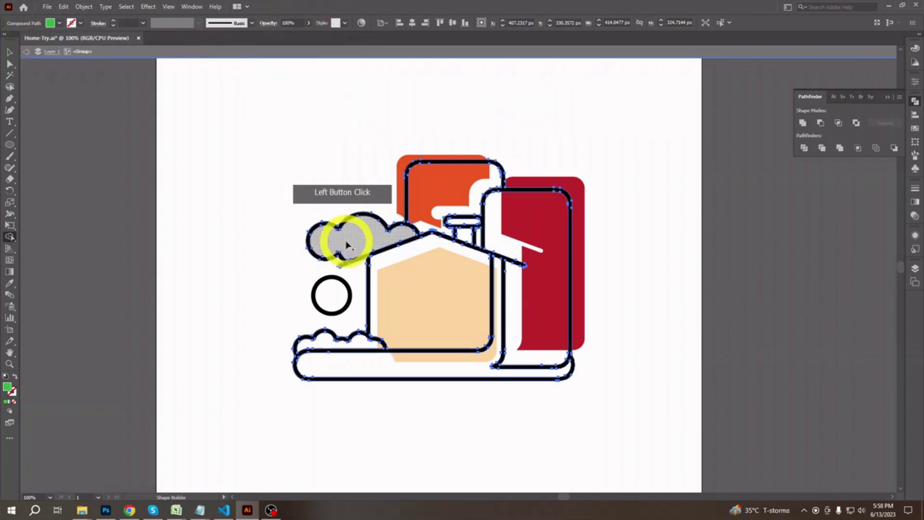
Step: Fill the bush with the current green and recolour the cloud with the teal swatch using the Shape Builder
click(361, 345)
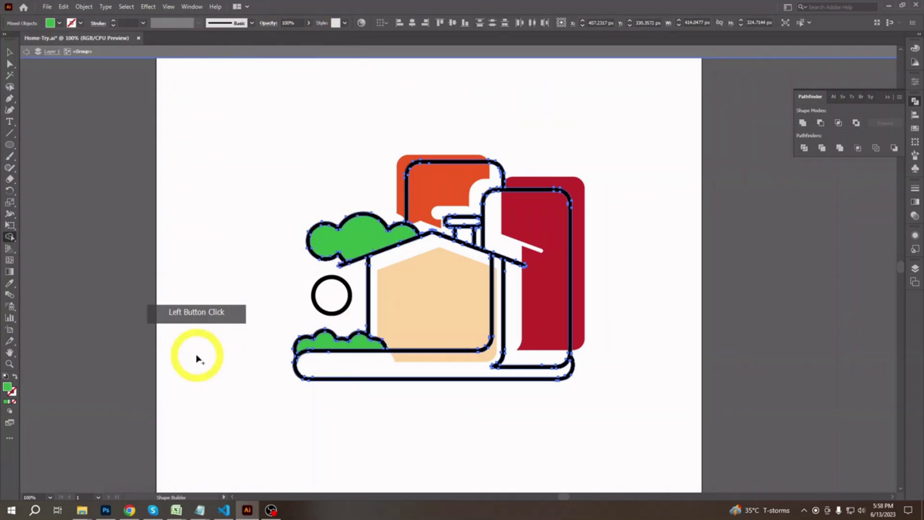
click(50, 23)
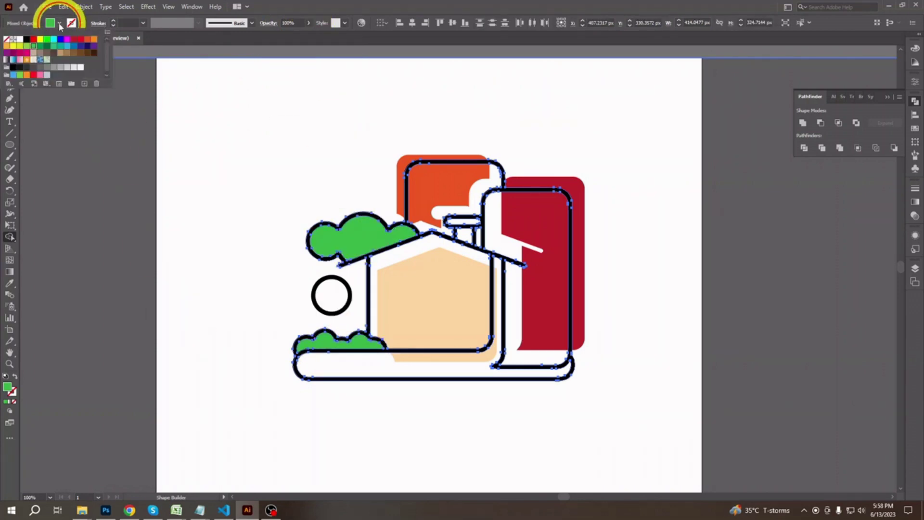
click(45, 47)
click(361, 238)
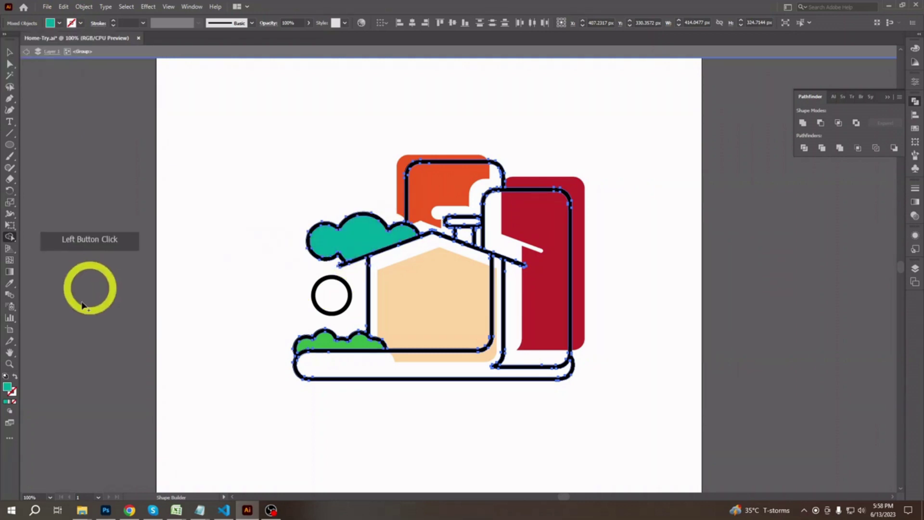
Step: Recolour the cloud with a light blue of hue 207° using the Shape Builder
double_click(7, 387)
drag(708, 181, 707, 171)
click(629, 135)
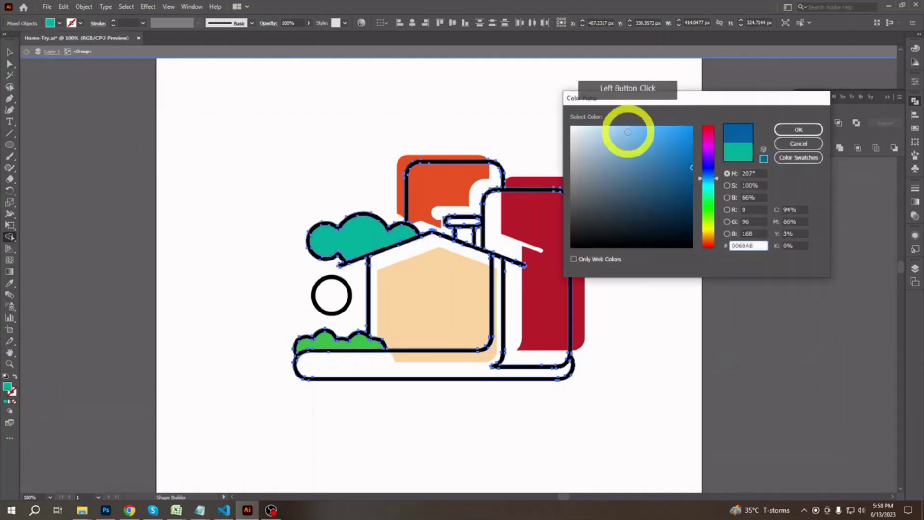
click(799, 130)
click(357, 237)
click(96, 279)
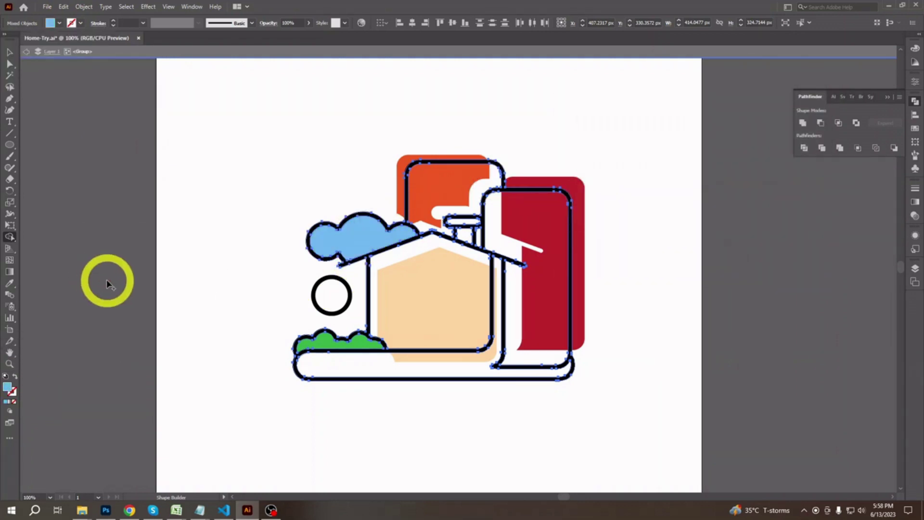
Step: Isolate the light blue cloud fill and nudge it upward so that it is offset from the cloud outline
click(9, 52)
click(246, 223)
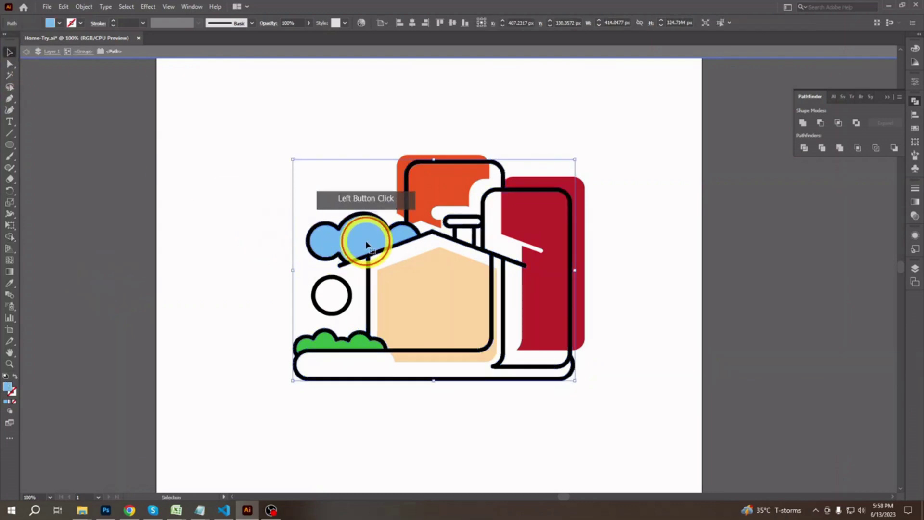
double_click(357, 238)
click(356, 239)
key(Left)
key(Left)
key(Left)
key(Left)
key(Left)
key(Left)
key(Left)
key(Left)
key(Left)
key(Left)
key(Left)
key(Left)
key(Left)
key(Left)
key(Left)
key(Left)
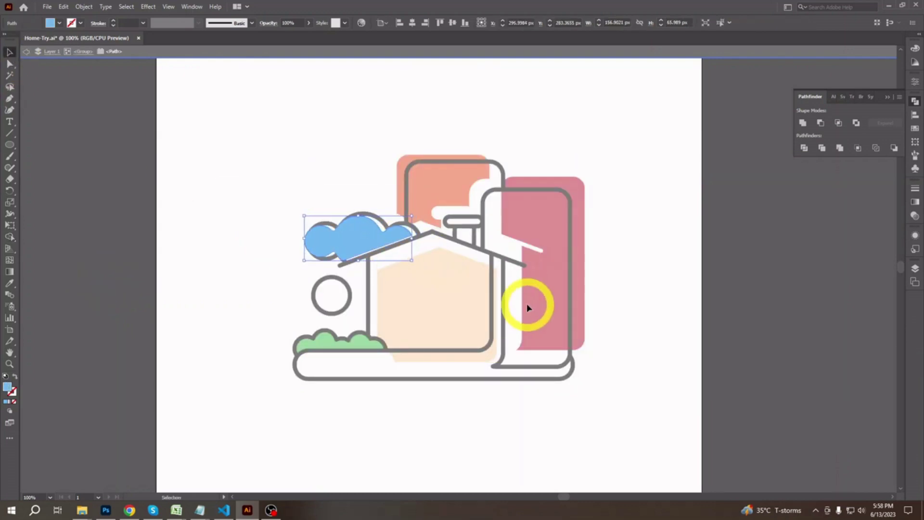
key(Up)
key(Up)
key(Up)
key(Up)
key(Up)
key(Up)
key(Up)
key(Up)
key(Right)
key(Right)
key(Right)
key(Right)
key(Right)
key(Right)
key(Right)
key(Right)
key(Right)
key(Right)
key(Right)
key(Right)
key(Right)
key(Up)
key(Up)
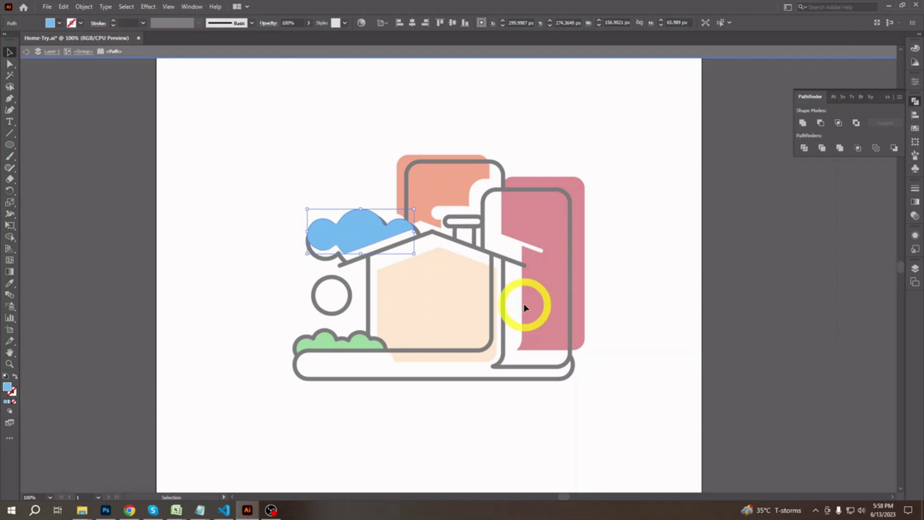
Step: Return to the group level and send the offset cloud fill behind the outlines
click(74, 54)
click(89, 97)
key(ctrl+bracketleft)
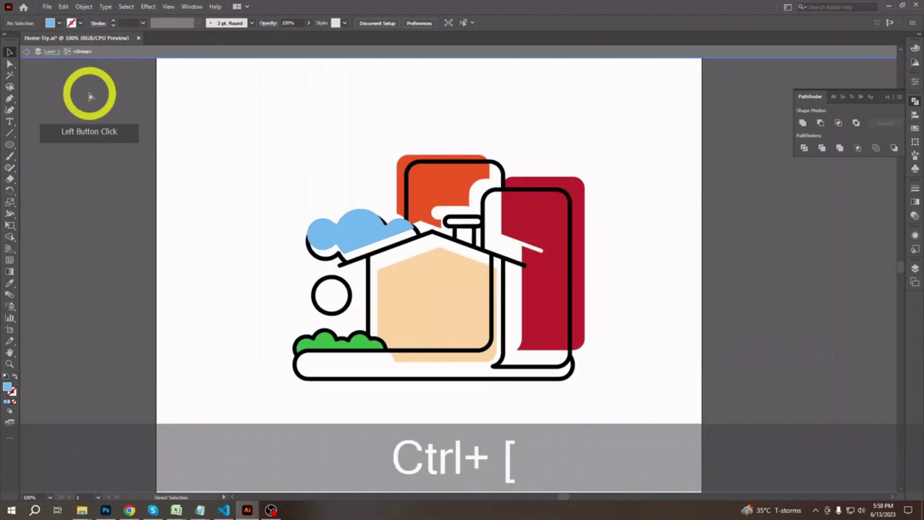
click(362, 227)
key(ctrl+bracketleft)
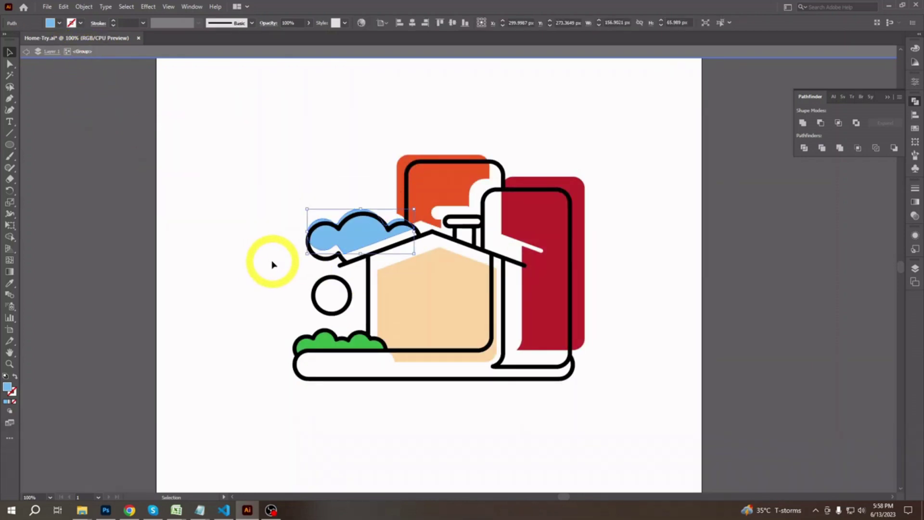
click(244, 287)
Step: Isolate the green bush fill and nudge it up and slightly left of its outline
double_click(358, 344)
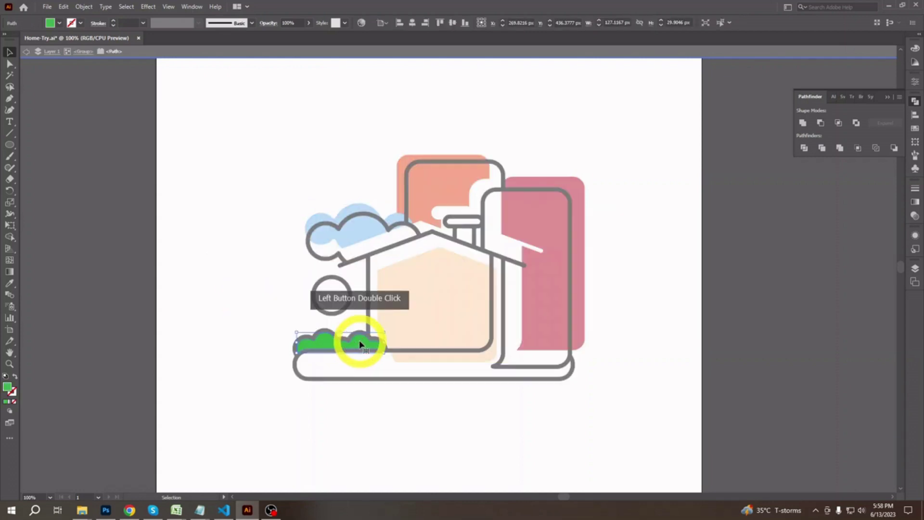
key(Left)
key(Left)
key(Left)
key(Left)
key(Left)
key(Up)
key(Up)
key(Up)
key(Up)
key(Up)
key(Up)
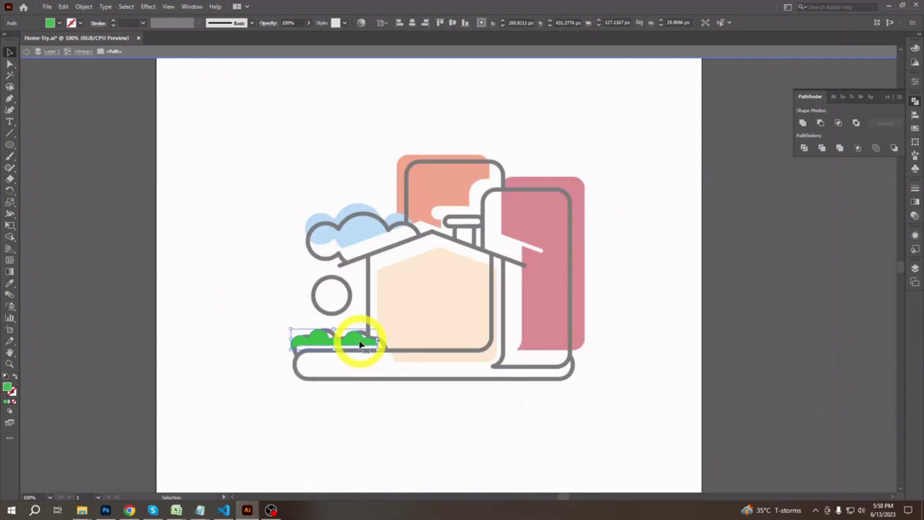
key(Up)
key(Up)
key(Up)
key(Up)
key(Up)
key(Up)
key(Up)
key(Up)
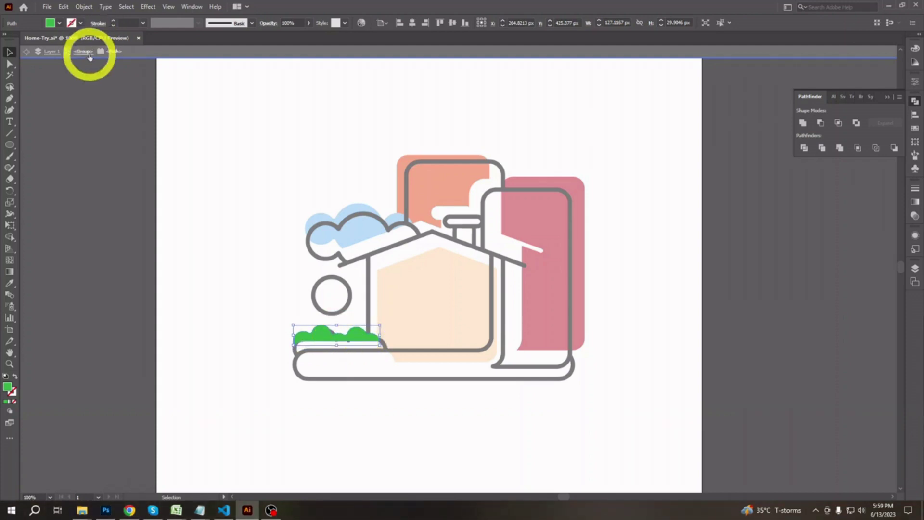
Step: Return to the group level and send the green bush fill behind the outlines
click(90, 57)
click(321, 334)
key(ctrl+bracketleft)
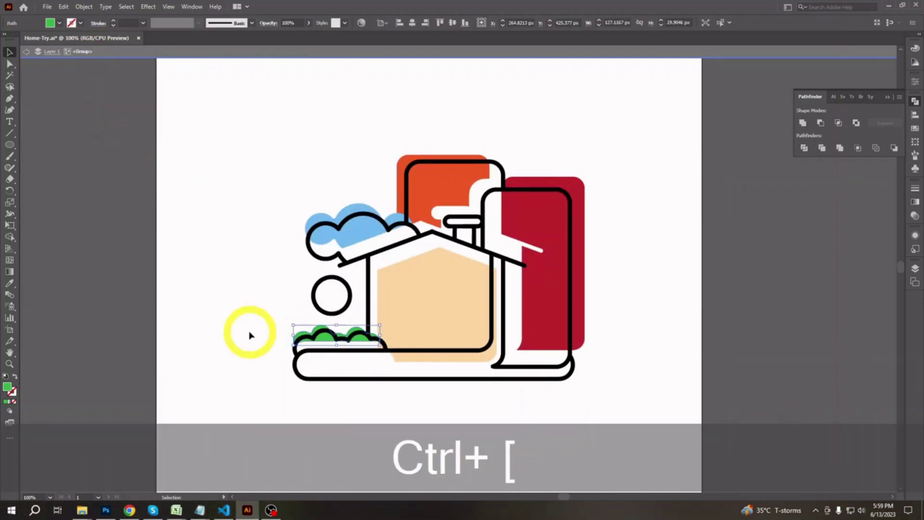
click(239, 345)
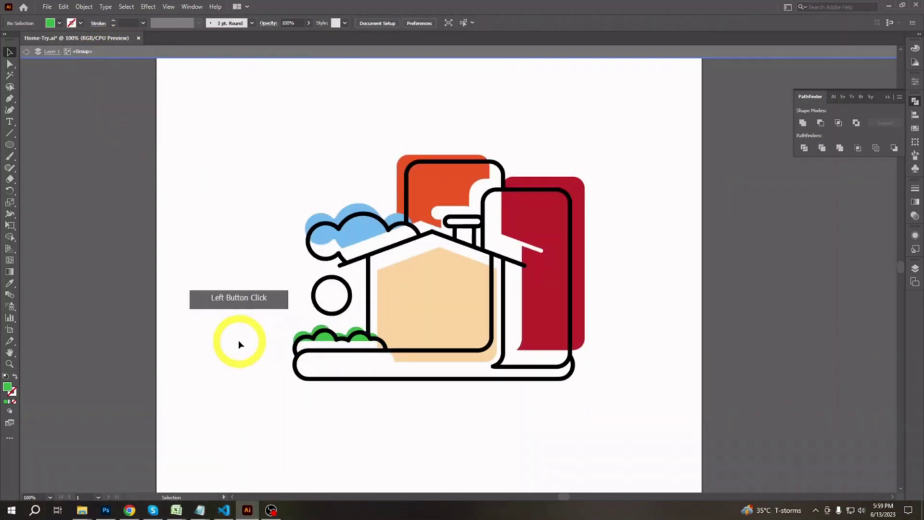
Step: Fill the circle below the cloud with the orange swatch using the Shape Builder on its outline
click(350, 302)
click(6, 214)
click(59, 23)
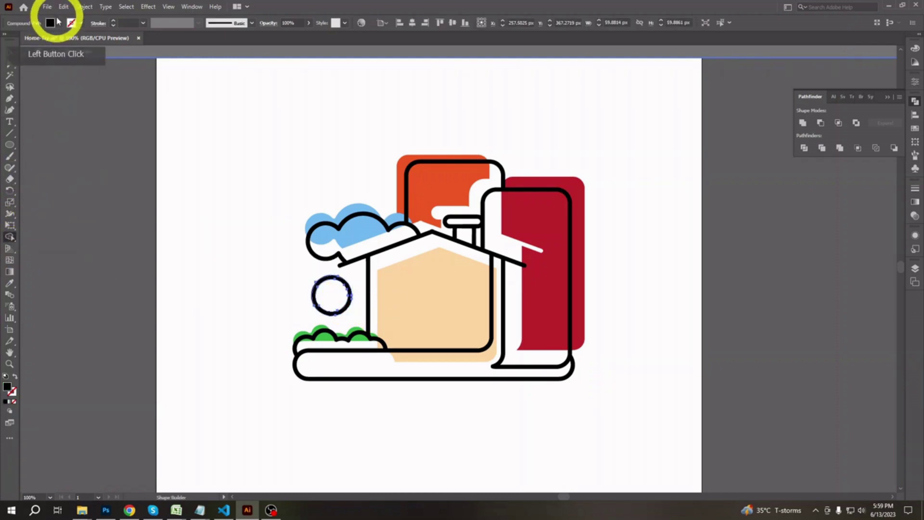
click(87, 37)
click(227, 120)
click(332, 297)
click(122, 299)
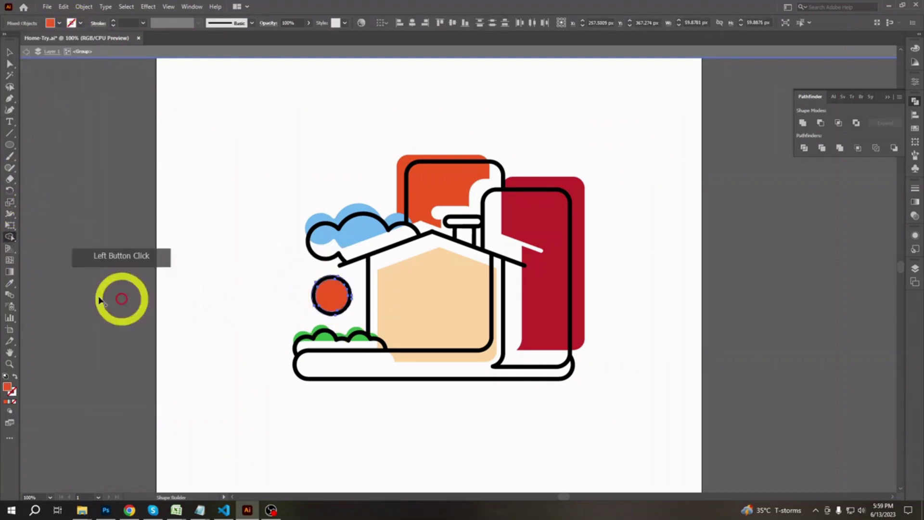
Step: Offset the orange circle fill to the right of its outline and send it behind the outline
click(10, 52)
click(332, 299)
mouse_move(333, 299)
mouse_down()
mouse_move(354, 299)
mouse_move(340, 300)
mouse_up()
double_click(331, 299)
double_click(277, 304)
double_click(339, 296)
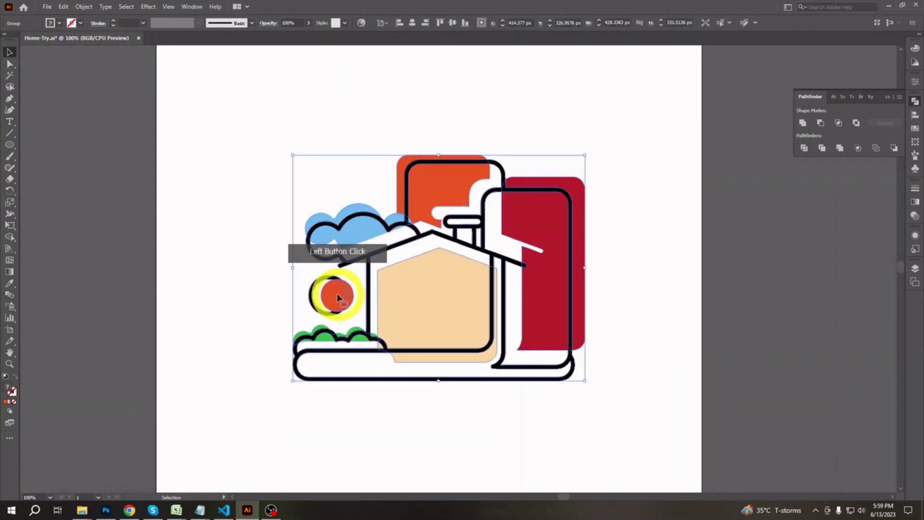
click(334, 296)
key(ctrl+[)
click(230, 347)
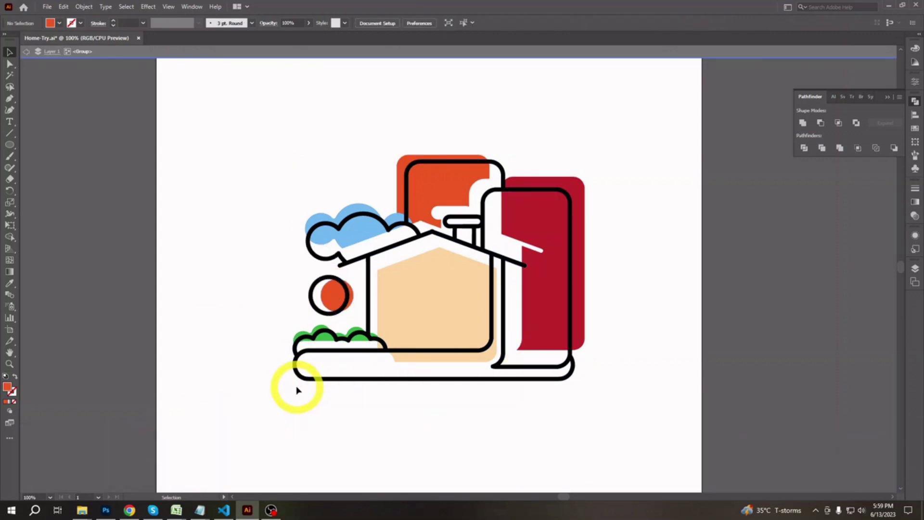
Step: Draw an orange rounded rectangle about 311 × 42 px over the left part of the ground strip and send it behind the outlines
drag(10, 147, 45, 154)
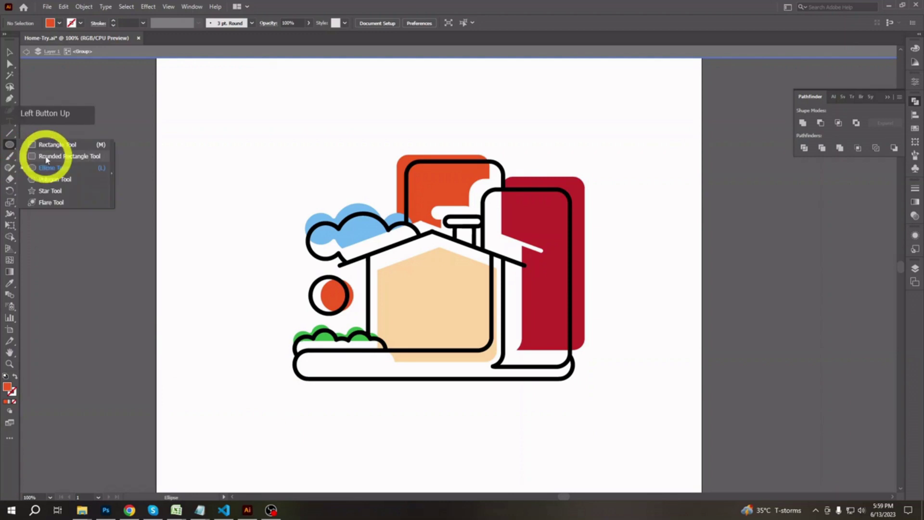
click(278, 367)
drag(277, 361, 479, 395)
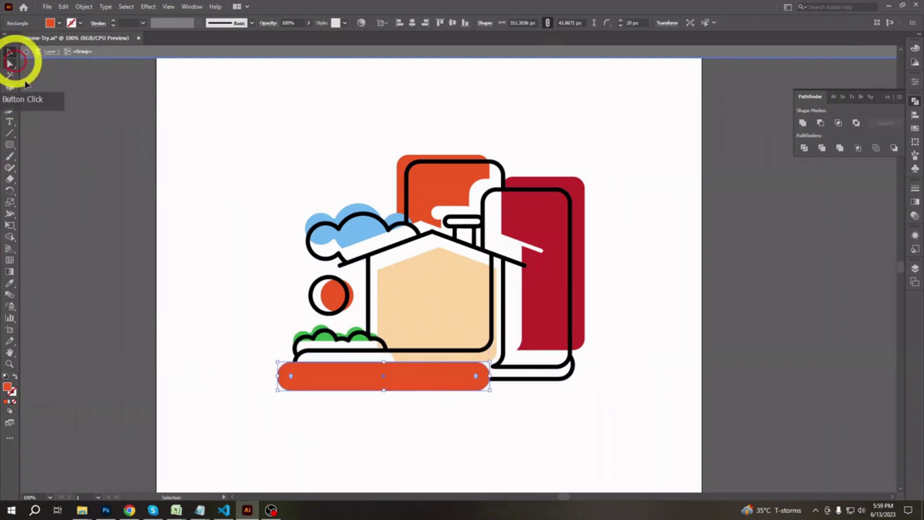
key(i)
click(9, 61)
click(376, 380)
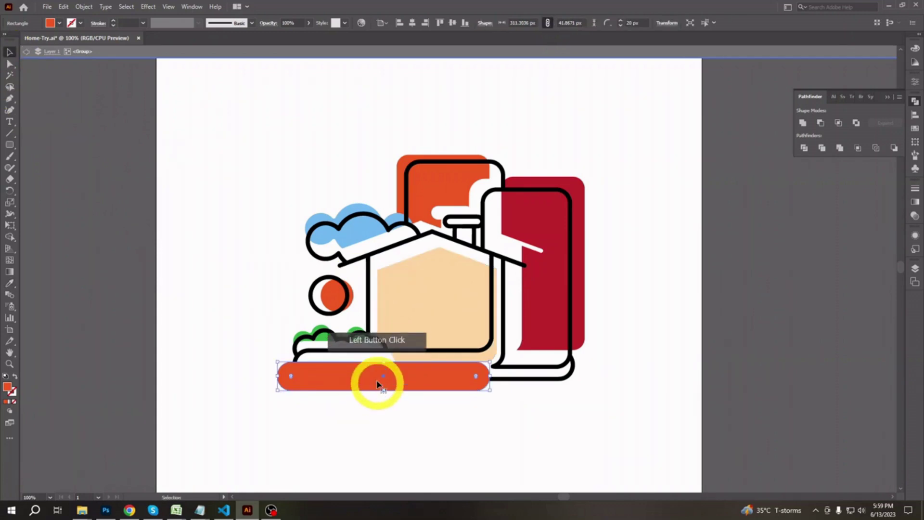
key(ctrl+bracketleft)
click(215, 351)
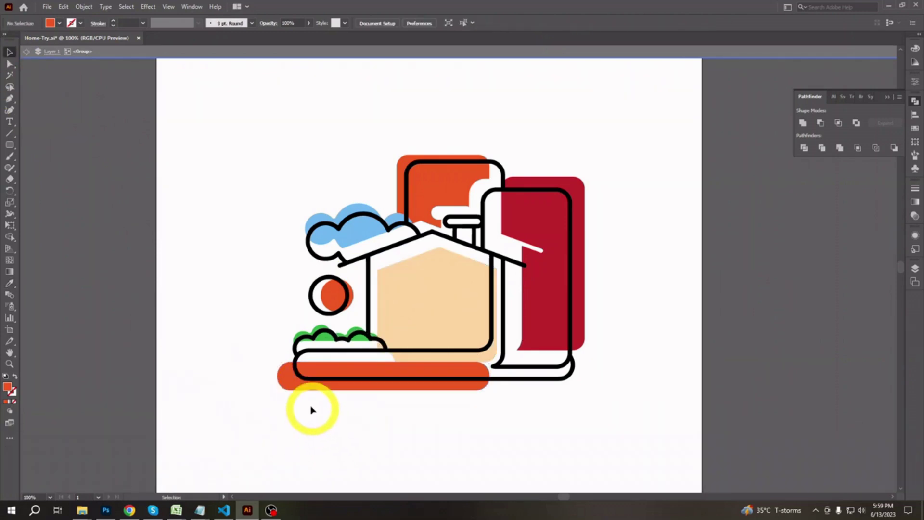
Step: Sample the wall's peach onto the ground bar and darken it to H 33°, S 48%, B 95% (F2BE7E)
click(302, 385)
click(409, 316)
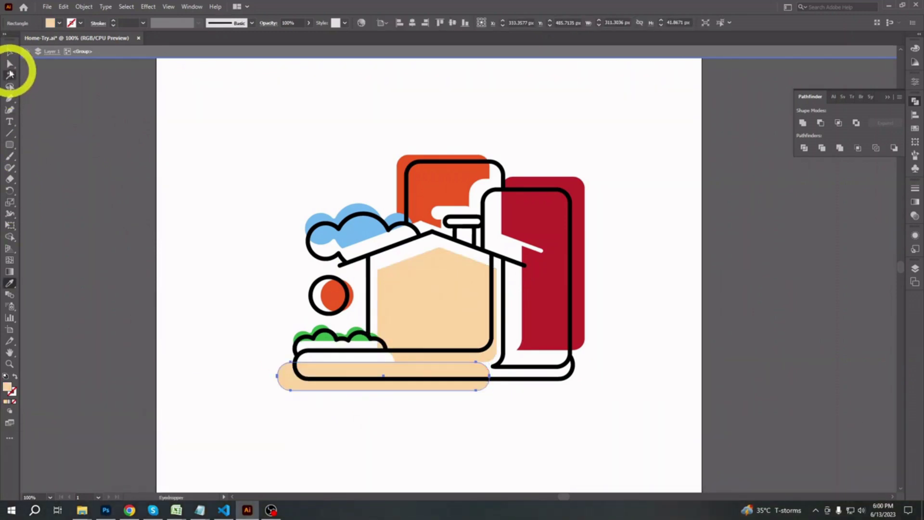
click(10, 51)
double_click(7, 386)
click(630, 133)
click(799, 140)
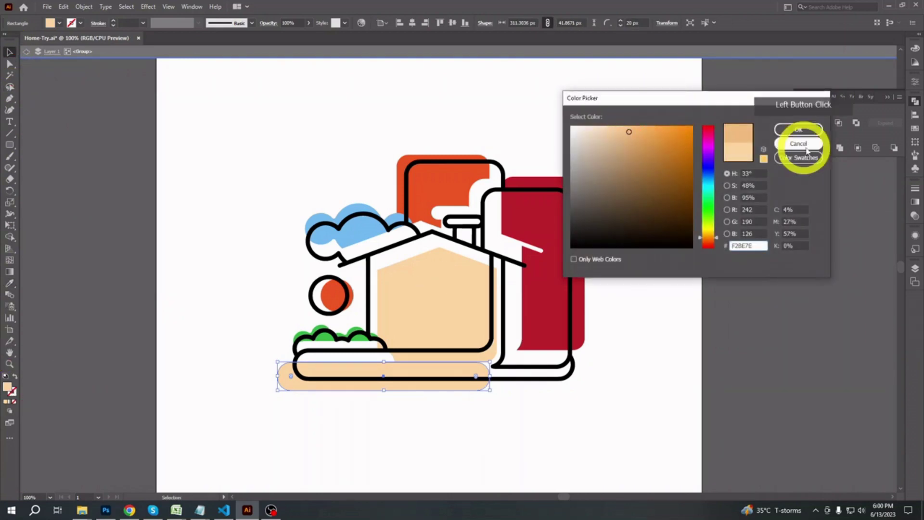
click(591, 429)
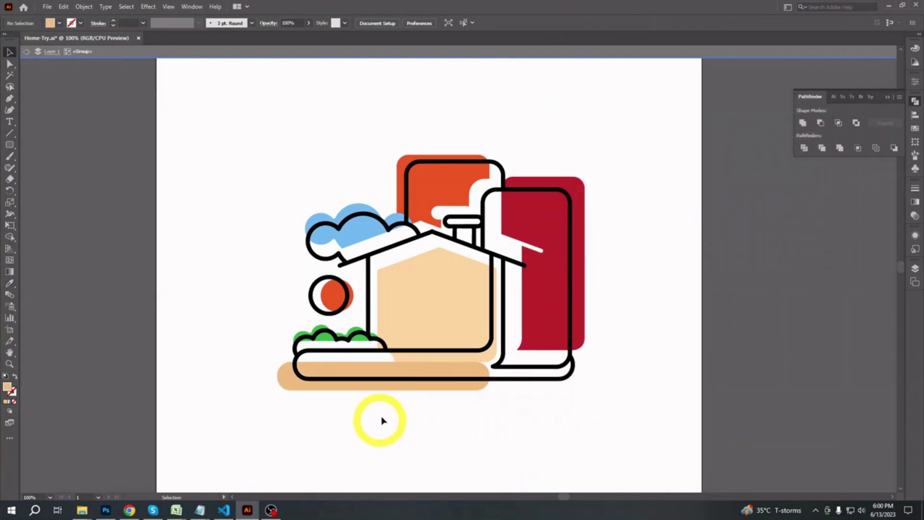
Step: Nudge the peach wall fill up and slightly right, and the green bush fill slightly up
click(441, 296)
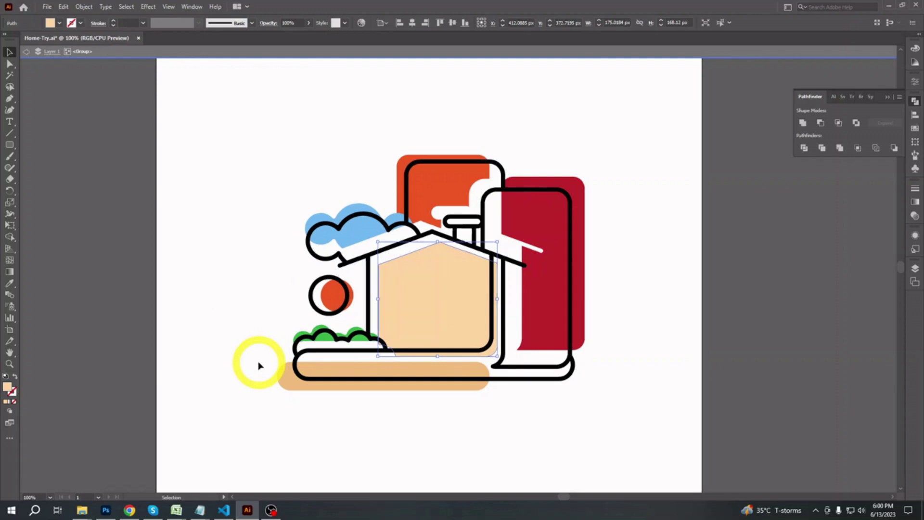
click(496, 433)
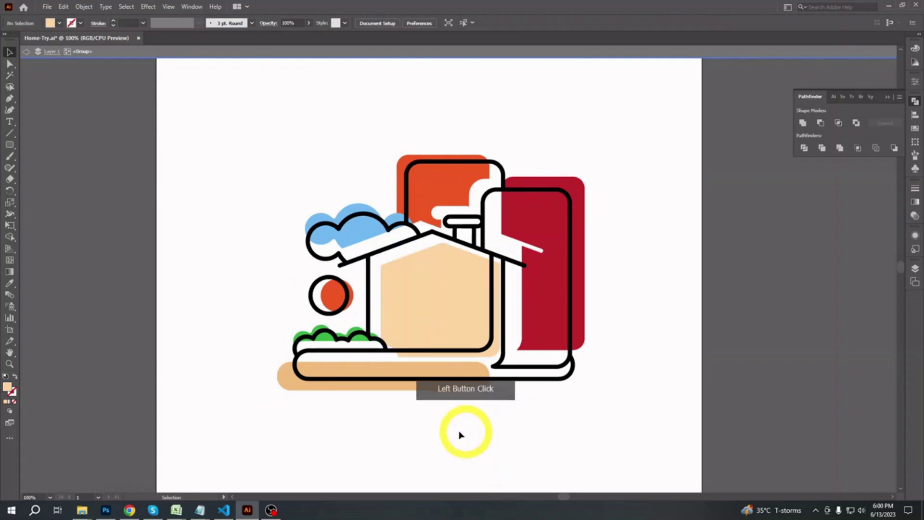
click(321, 338)
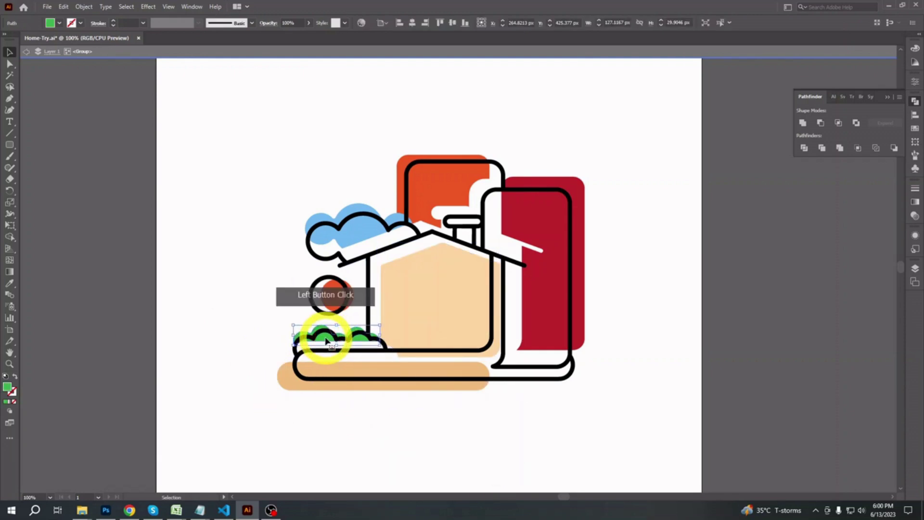
click(496, 435)
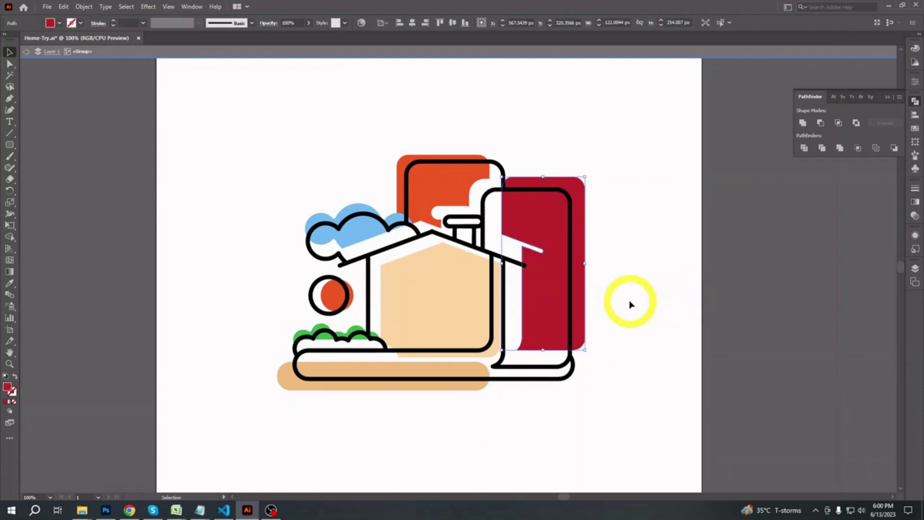
Step: Nudge the dark red building fill 1 px to the left and leave isolation mode
double_click(546, 307)
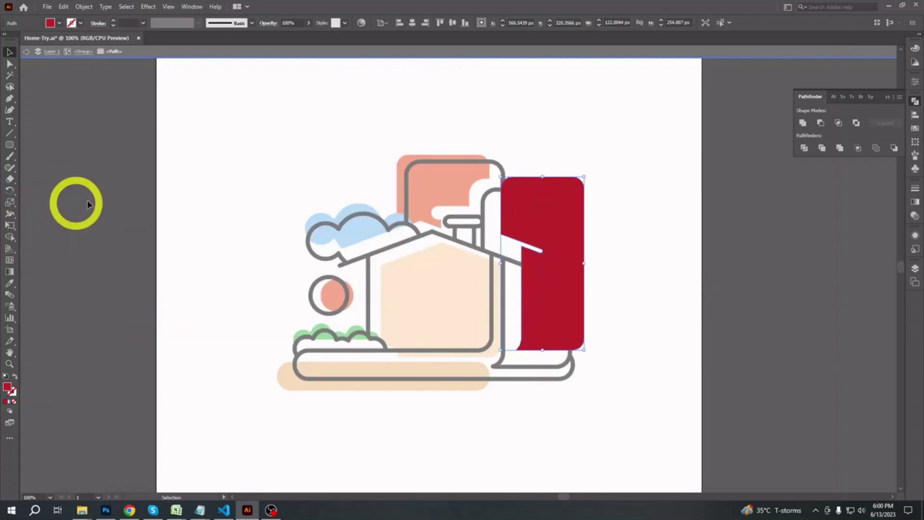
click(541, 223)
click(7, 213)
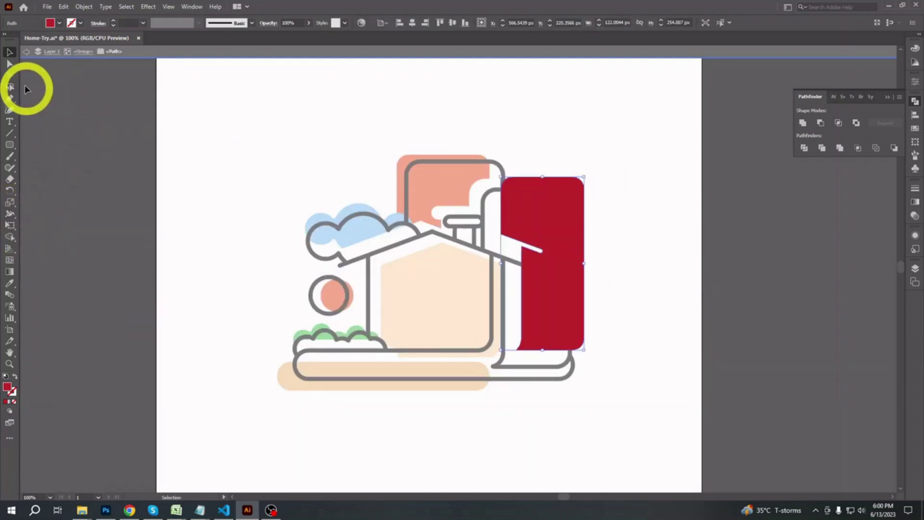
click(8, 111)
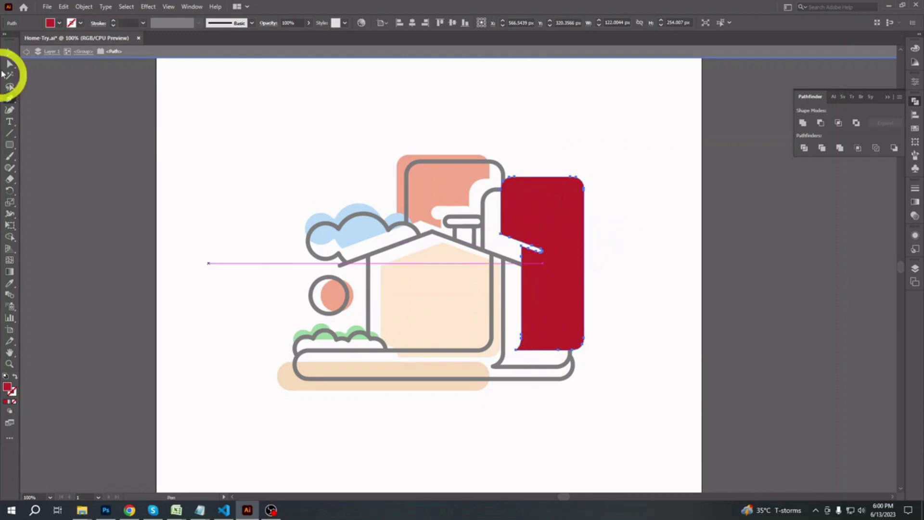
double_click(458, 195)
double_click(457, 190)
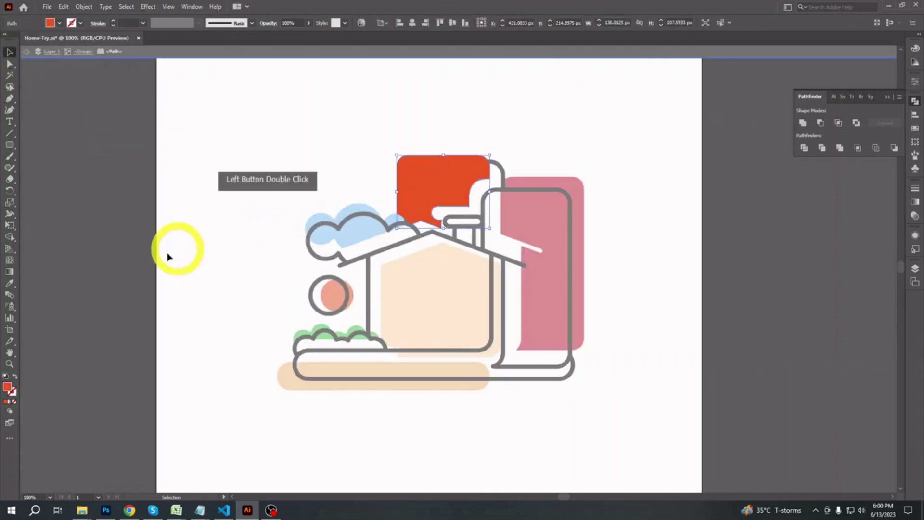
double_click(183, 238)
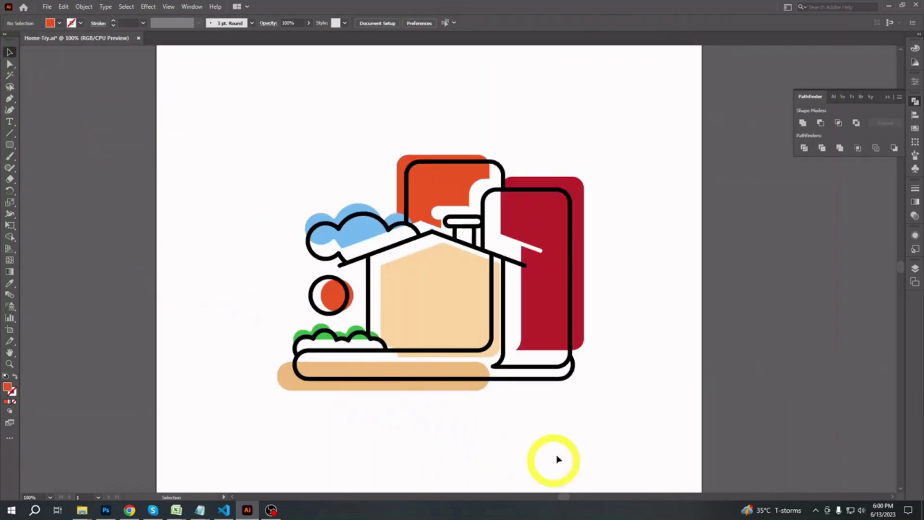
Step: Draw a rounded rectangle about 32 × 54 px as a door on the lower middle of the peach wall
key(ctrl+minus)
key(ctrl+minus)
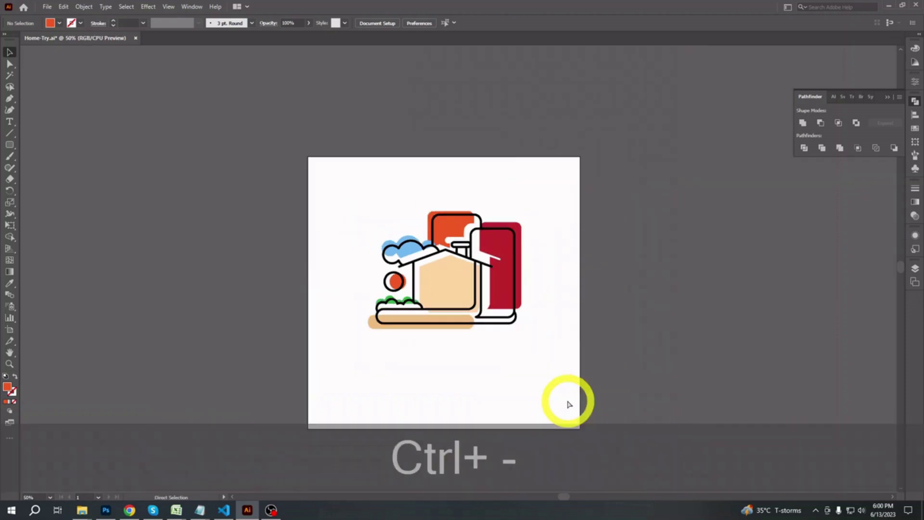
key(ctrl+equal)
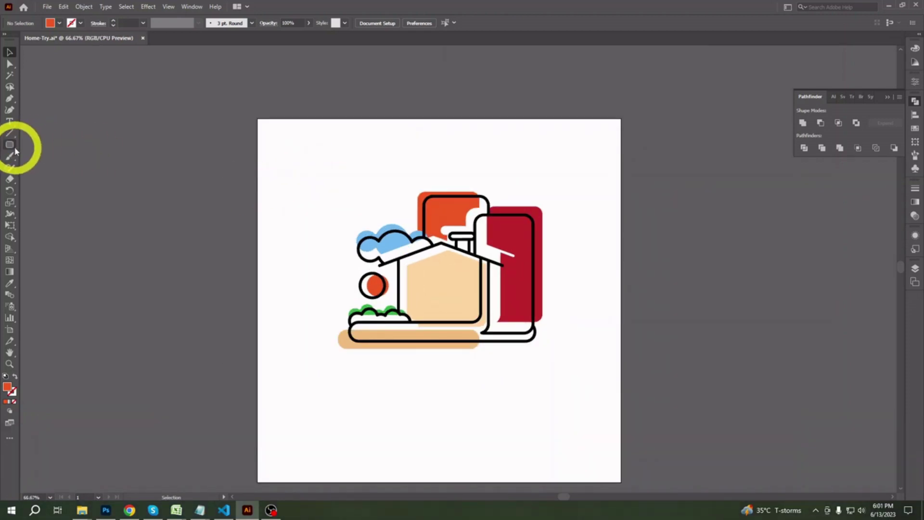
drag(15, 151, 45, 164)
drag(439, 297, 453, 316)
Step: Fill the door shape with black and nudge it slightly left on the wall
click(50, 23)
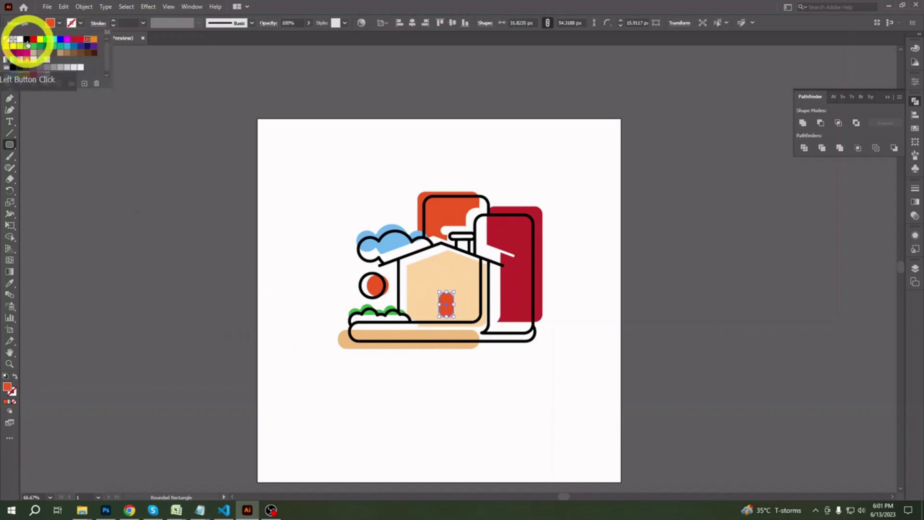
click(27, 44)
click(165, 231)
click(496, 284)
click(24, 72)
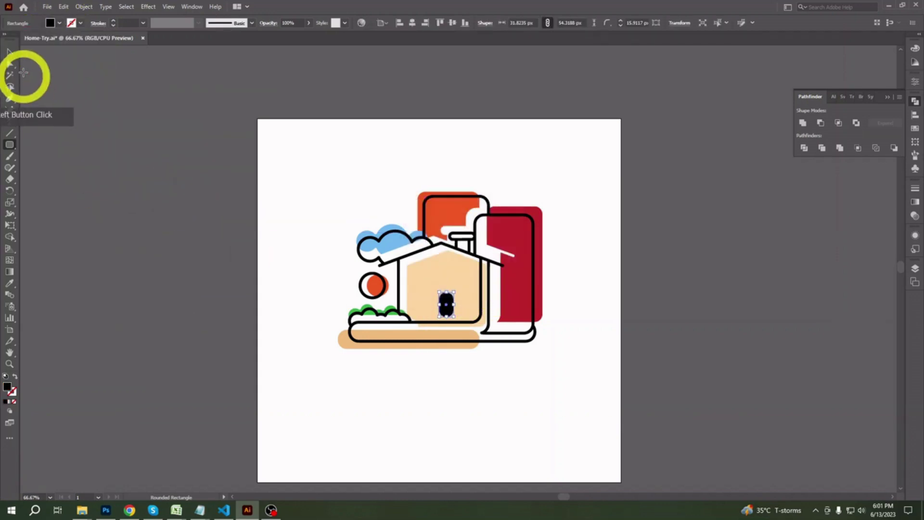
click(9, 51)
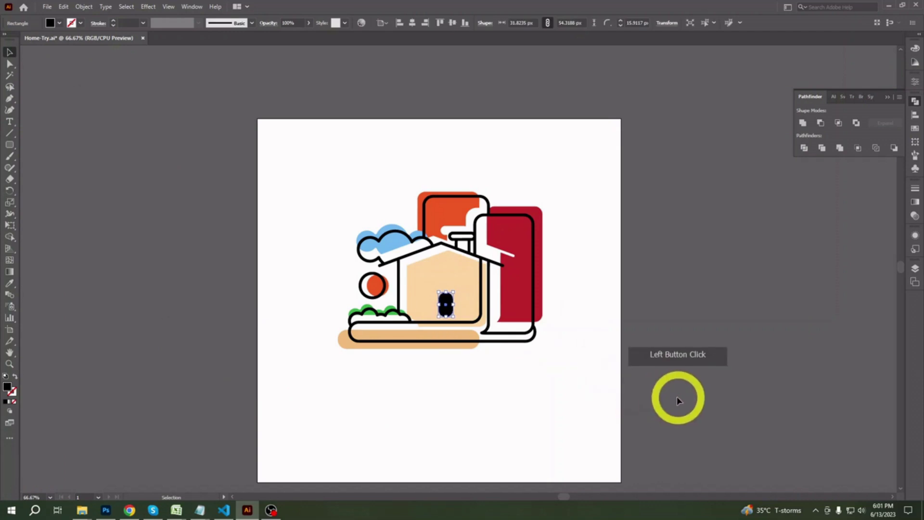
click(547, 407)
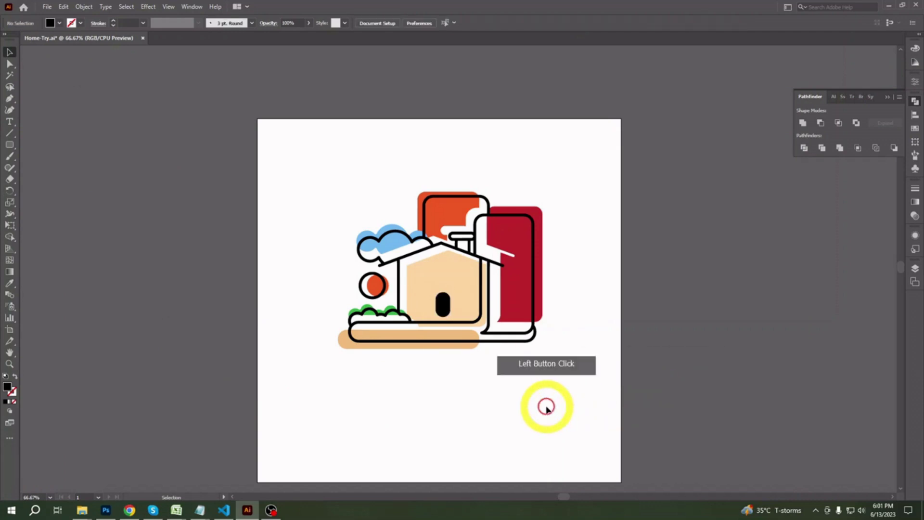
Step: Nudge the orange building fill slightly to the right and leave isolation mode
double_click(452, 215)
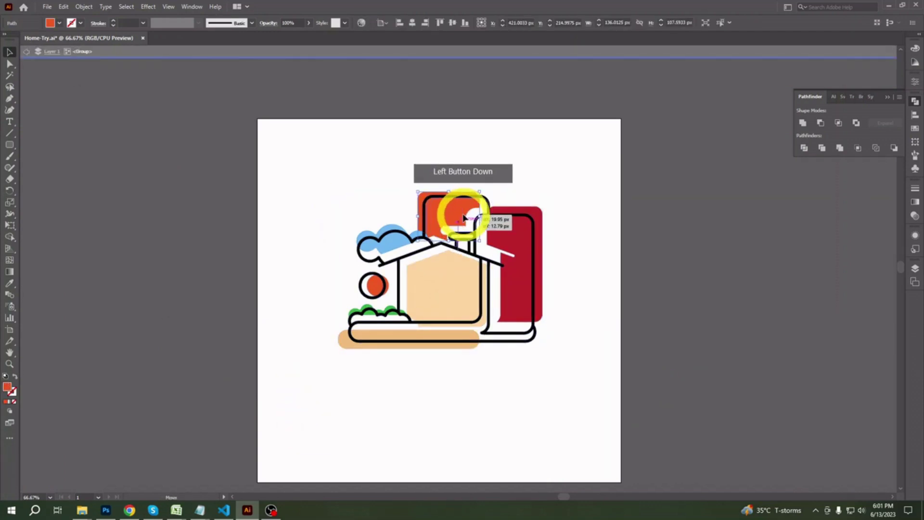
drag(463, 214, 448, 205)
click(549, 179)
double_click(455, 212)
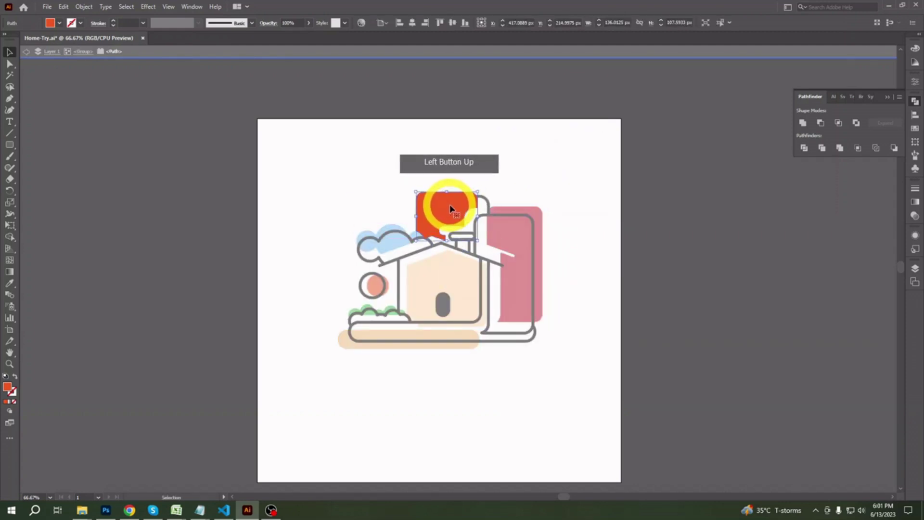
click(534, 182)
double_click(561, 373)
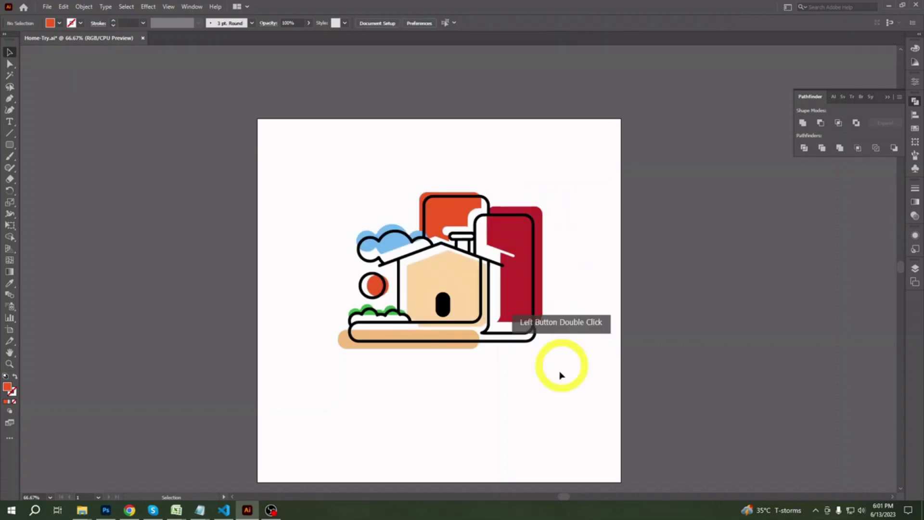
Step: Group all parts of the house illustration together
click(444, 427)
drag(372, 222, 520, 386)
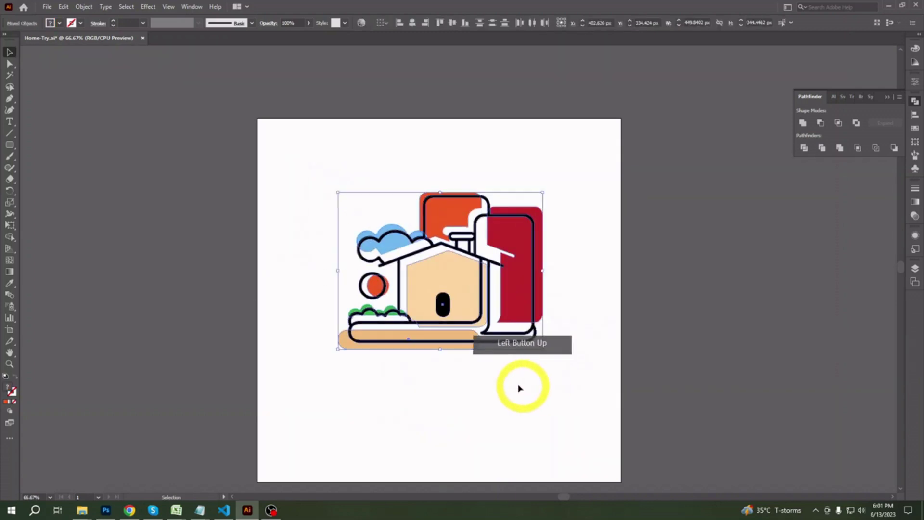
key(ctrl+g)
click(485, 408)
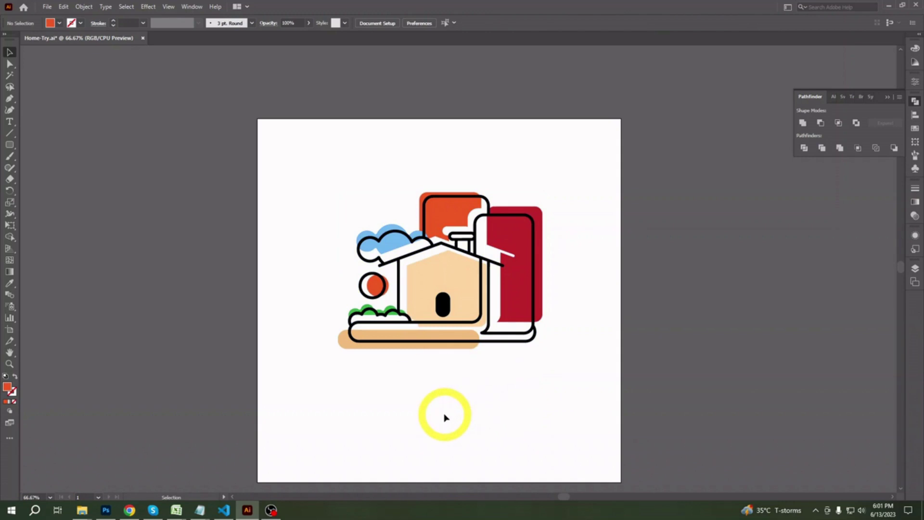
Step: Add the text "Home & Building" below the illustration and scale it up to about 61 pt
click(383, 389)
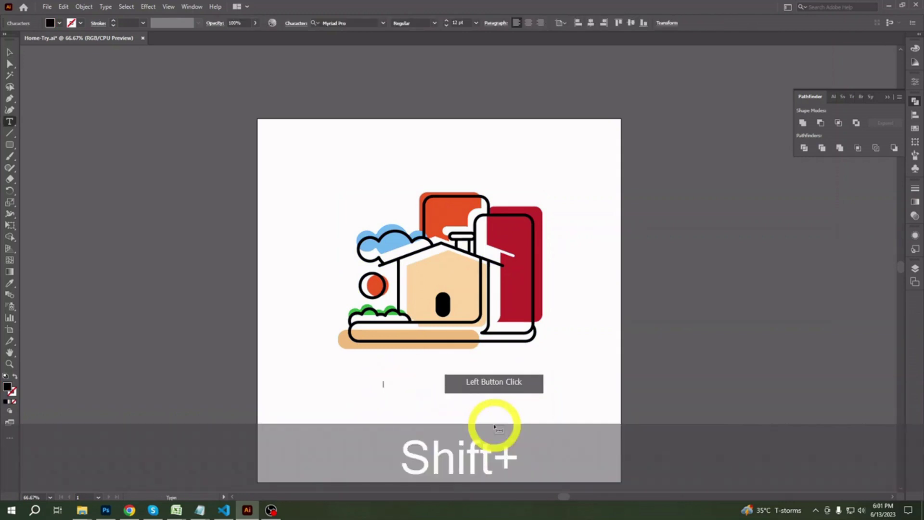
text(Home & Building)
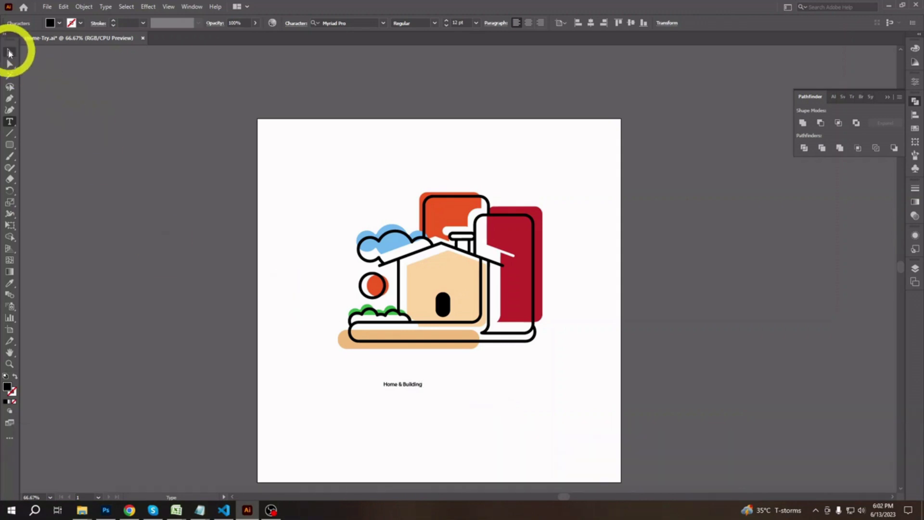
click(9, 53)
click(402, 386)
drag(423, 388, 466, 368)
drag(531, 385, 545, 389)
drag(413, 163, 534, 196)
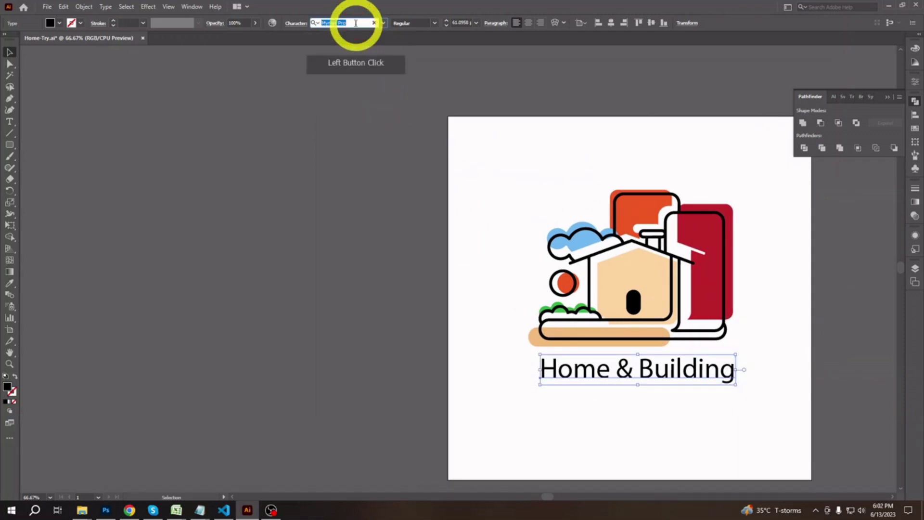
Step: Set the title's font to Open Sans Bold and scale the title down to about 47 pt
text(open)
click(371, 100)
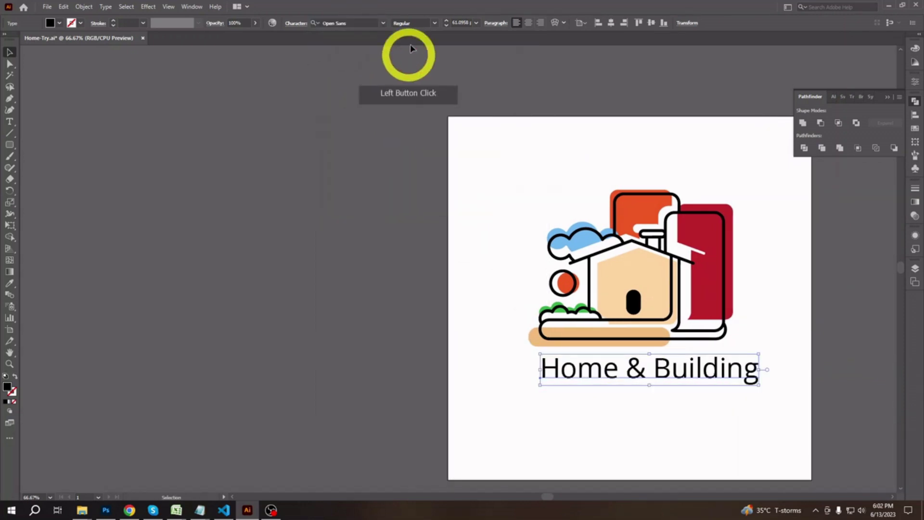
click(434, 23)
click(411, 102)
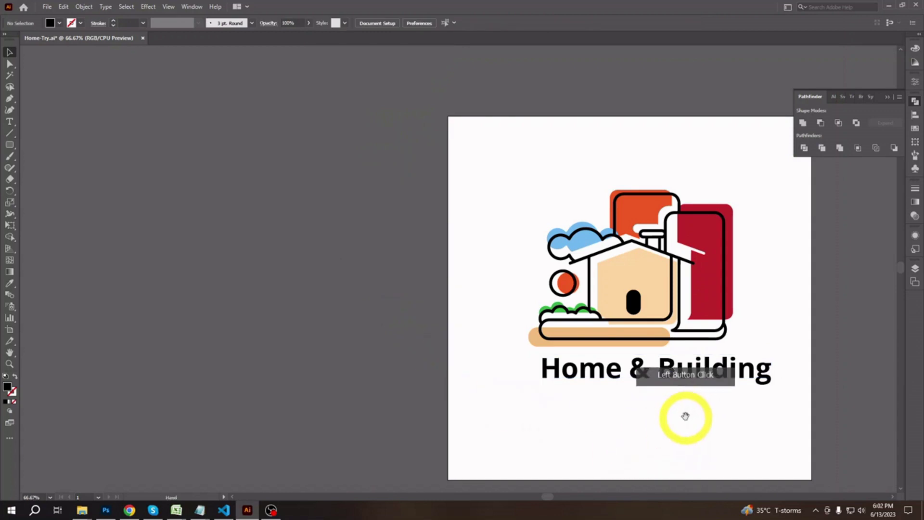
drag(685, 419, 476, 346)
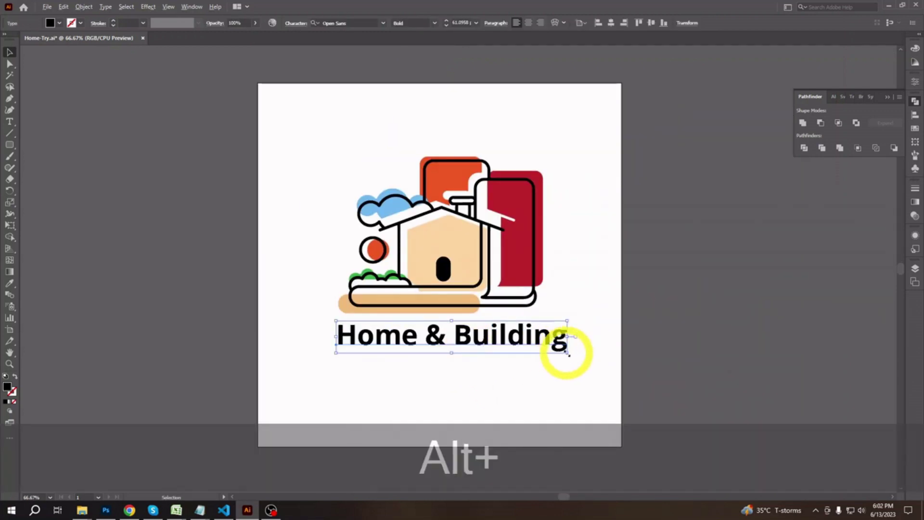
drag(568, 353, 538, 349)
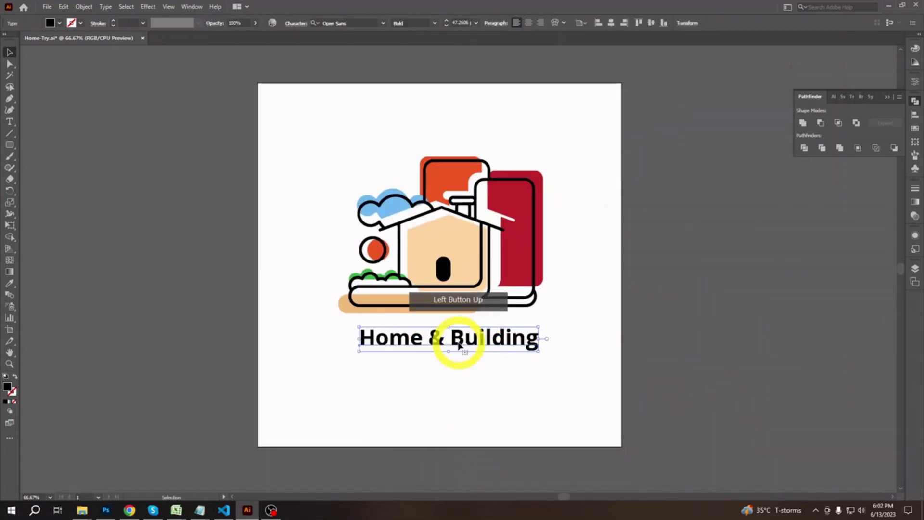
Step: Duplicate the title directly below itself and change the copy's text to "Tagline Here"
drag(459, 346, 459, 355)
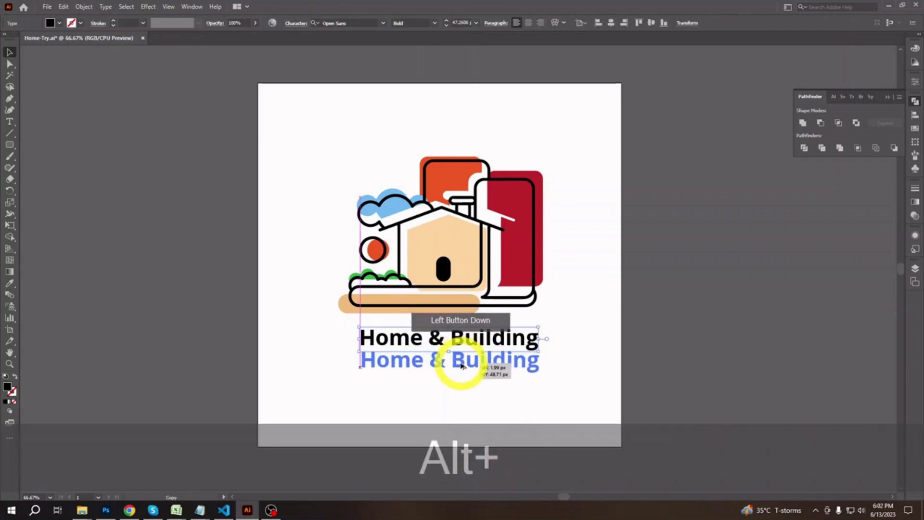
key(ctrl+a)
key(BackSpace)
text(Tagline Here)
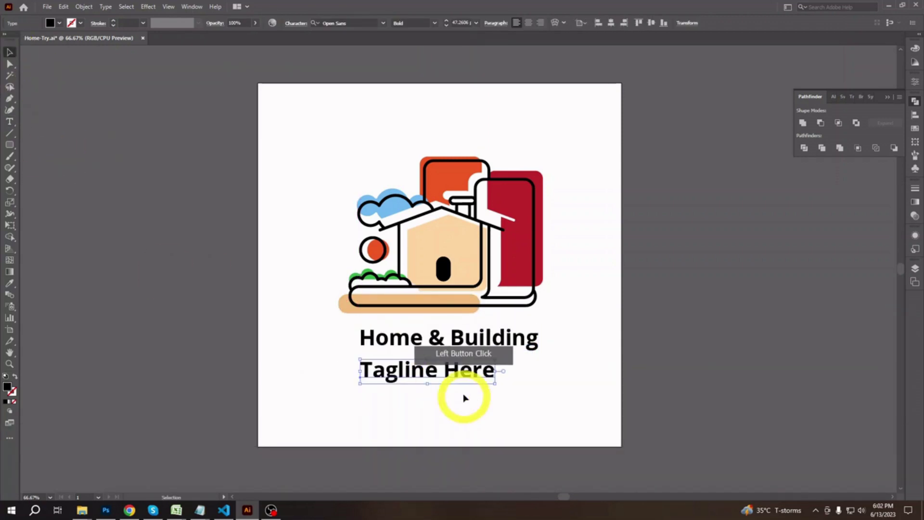
Step: Set the tagline to the Light font style and scale it down around its centre
click(434, 23)
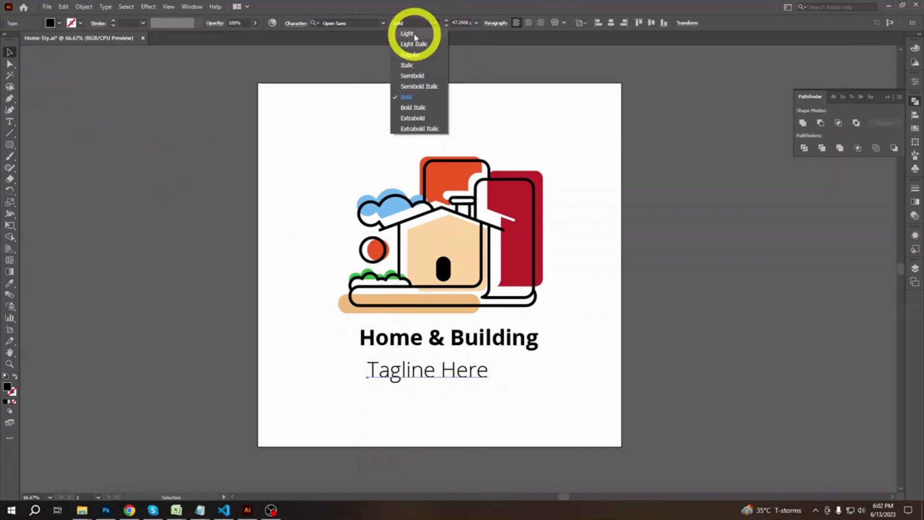
click(409, 34)
drag(482, 383, 483, 383)
click(431, 412)
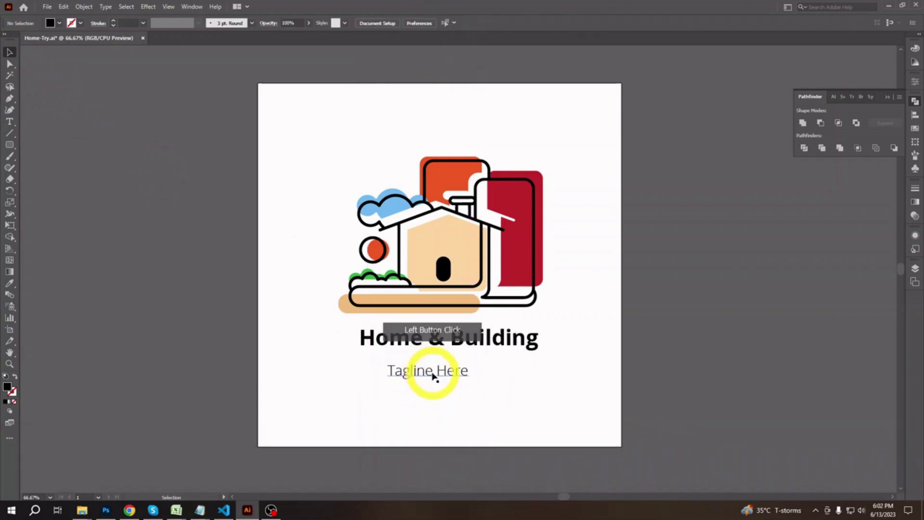
Step: Convert the title and tagline to outlines and nudge the tagline slightly right
drag(326, 332, 451, 362)
right_click(449, 351)
click(477, 213)
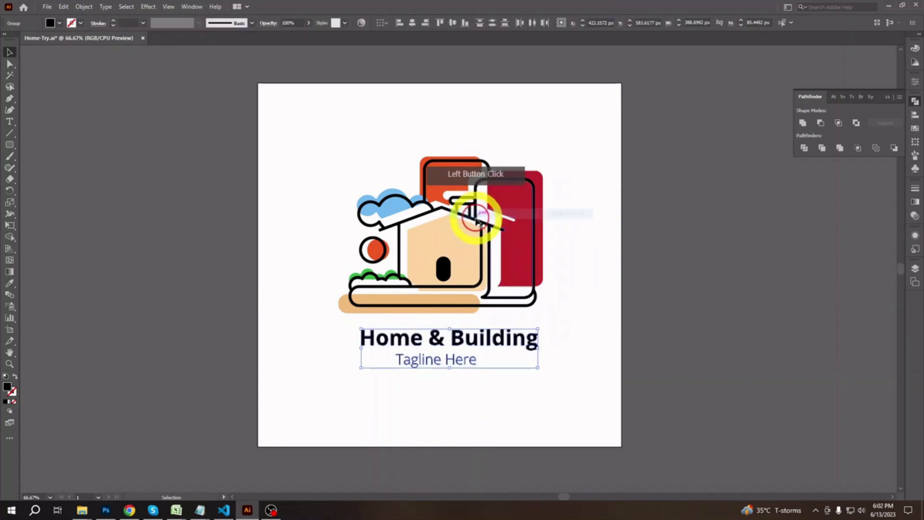
click(452, 396)
click(455, 362)
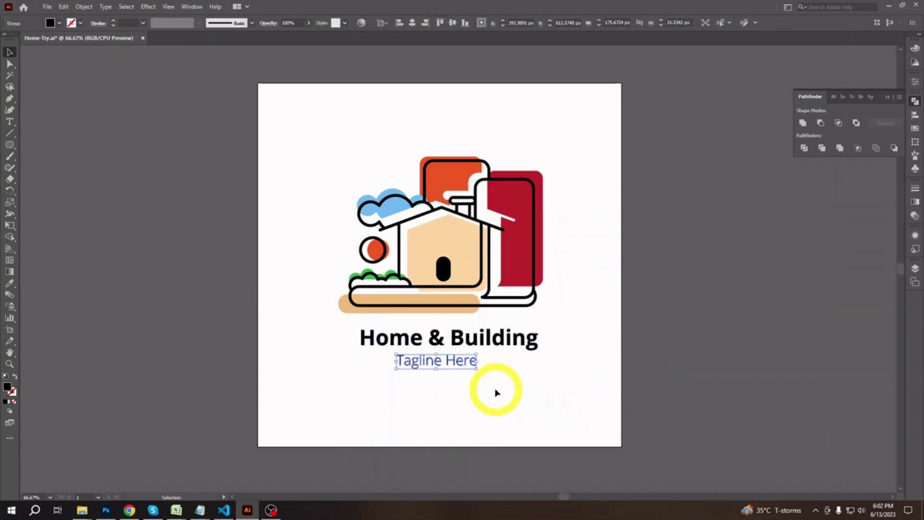
Step: Sample the tall building's dark red onto the words "Home &" in the title
double_click(404, 340)
drag(355, 333, 547, 344)
key(i)
click(511, 191)
Step: Sample the orange building's colour onto the word "Building" in the title and save the document
key(v)
key(i)
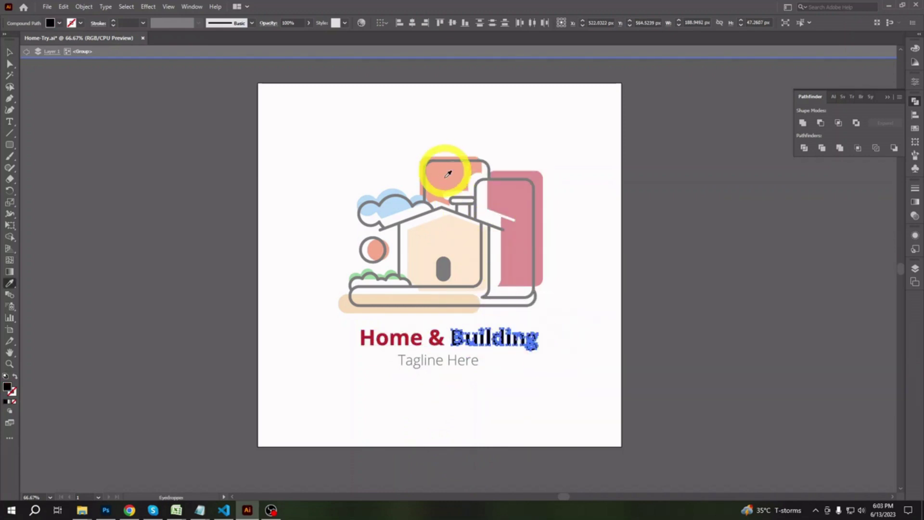
click(440, 179)
click(413, 366)
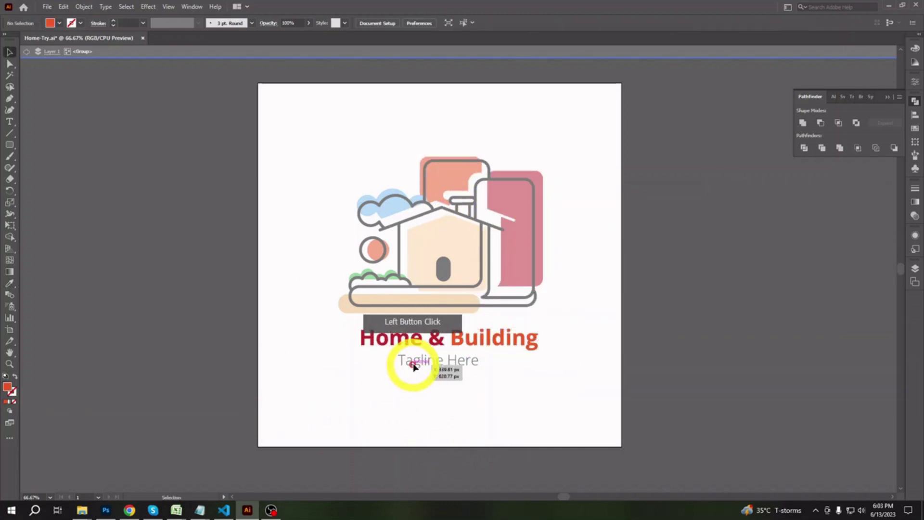
double_click(385, 406)
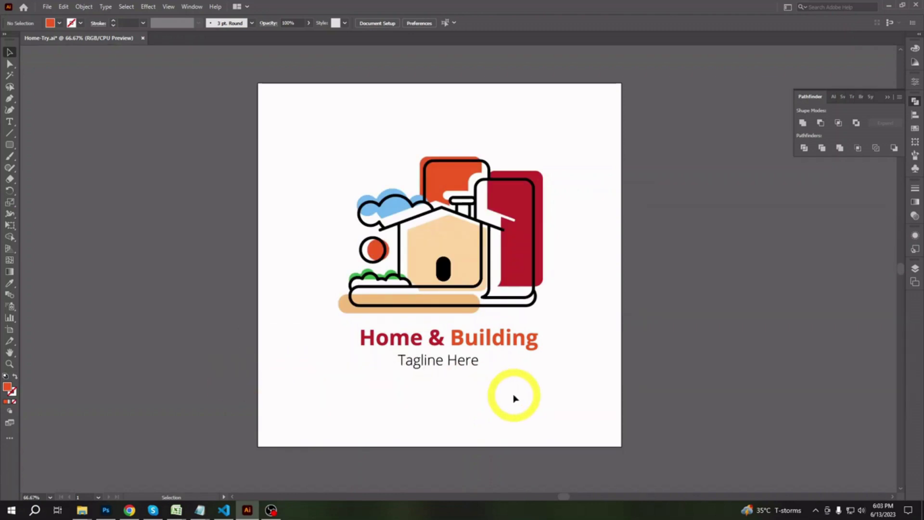
key(ctrl+s)
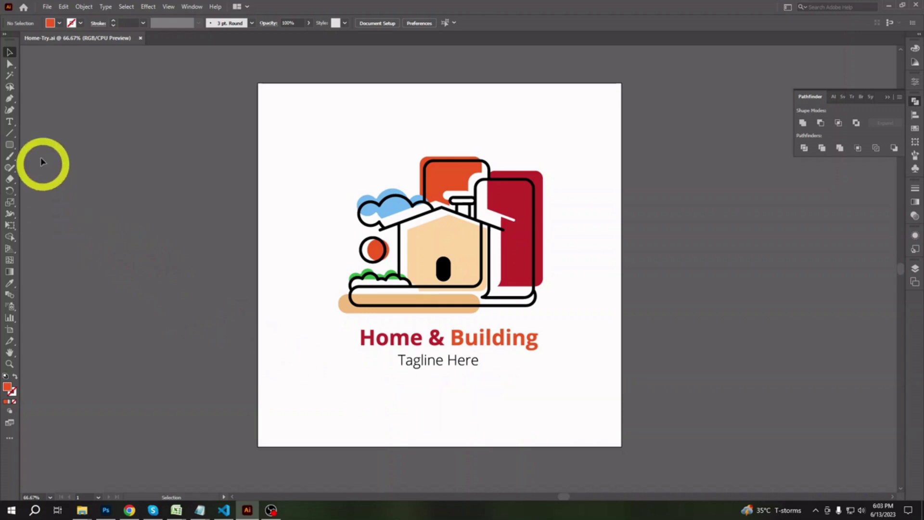
Step: Create an 800 × 800 px rectangle and centre it horizontally and vertically on the artboard
click(9, 144)
click(82, 144)
click(190, 196)
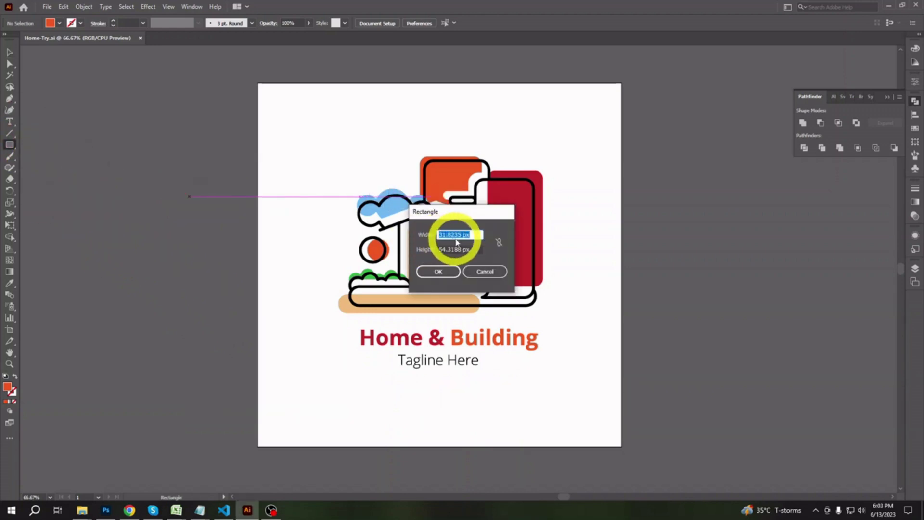
drag(462, 234, 425, 251)
text(800800)
click(438, 271)
click(11, 52)
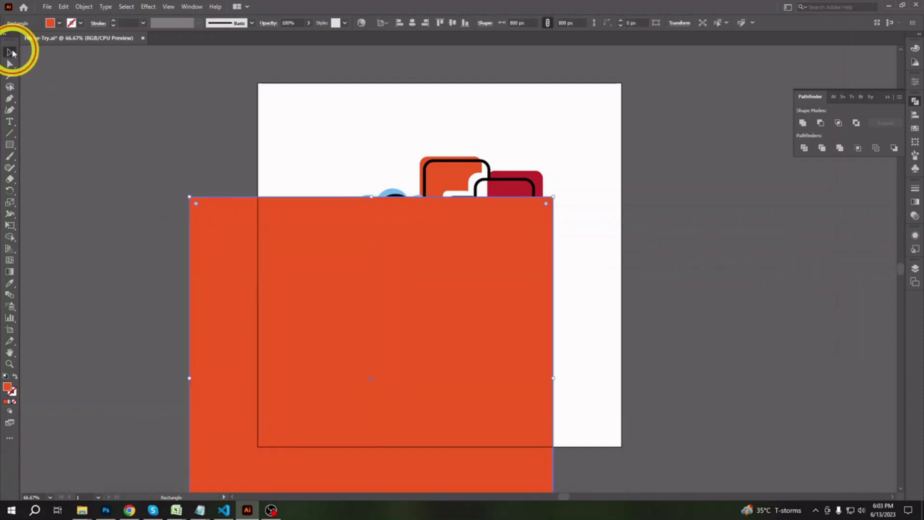
click(412, 23)
click(453, 23)
Step: Fill the 800 px square with white and send it behind all the artwork
click(58, 22)
click(19, 41)
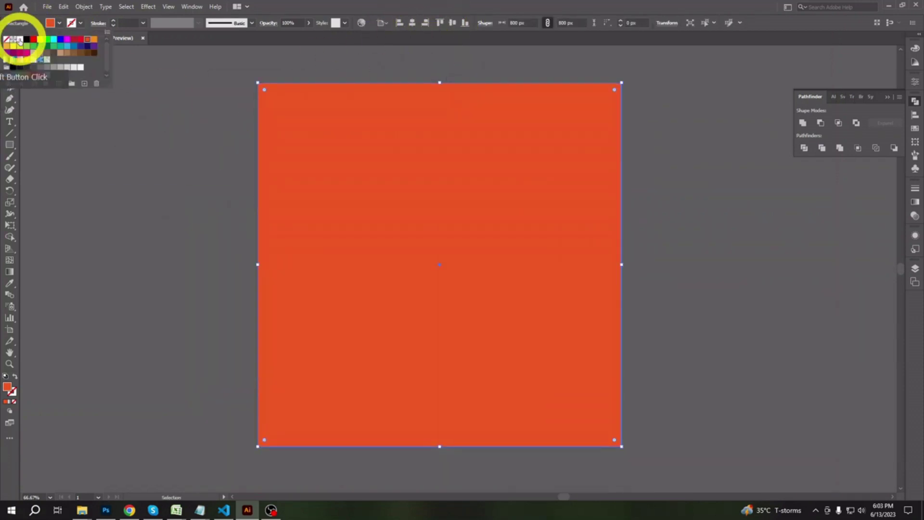
click(421, 183)
right_click(422, 191)
mouse_move(500, 361)
click(528, 380)
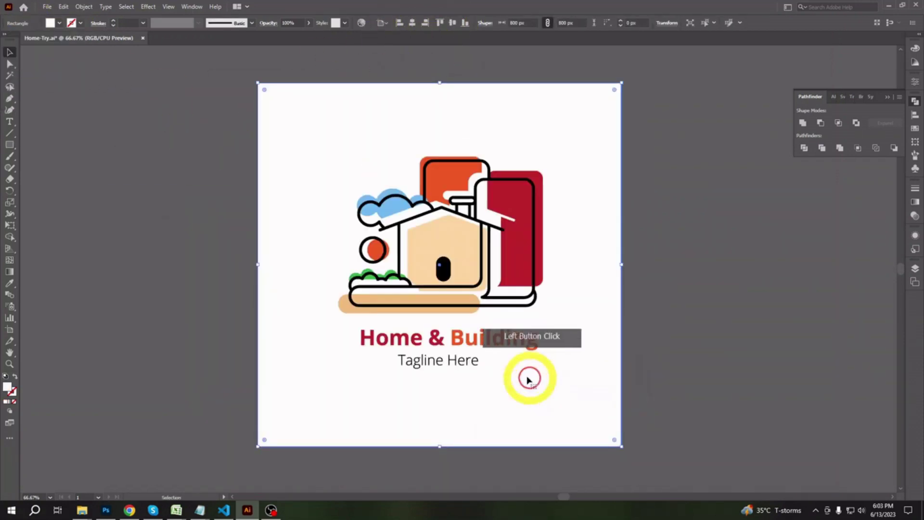
click(191, 289)
Step: Save the document and export it to the try folder as Home-Try.jpg in RGB, maximum quality 10, at 300 ppi
key(ctrl+s)
click(47, 6)
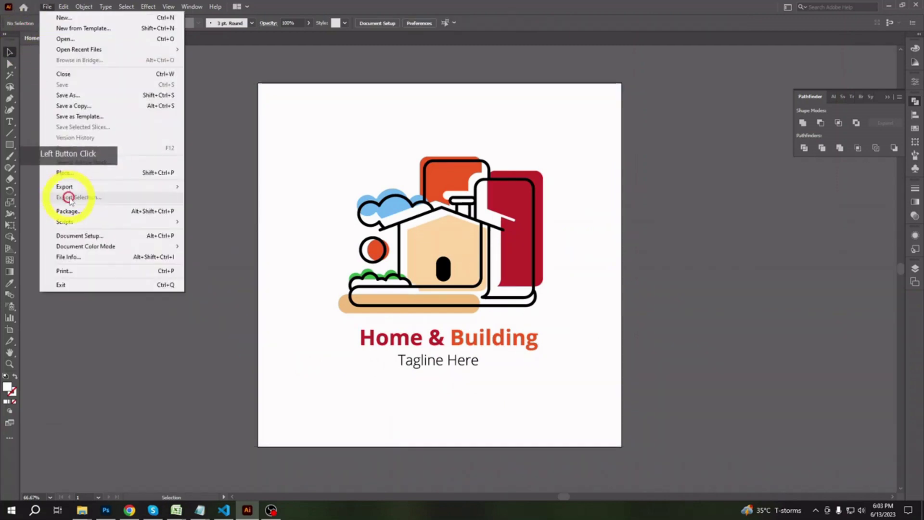
mouse_move(67, 187)
click(223, 192)
click(270, 236)
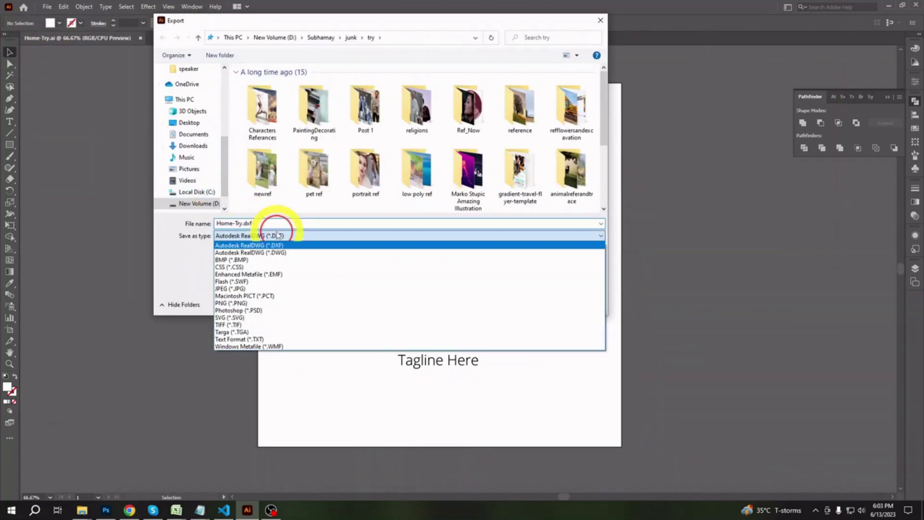
click(275, 289)
click(523, 302)
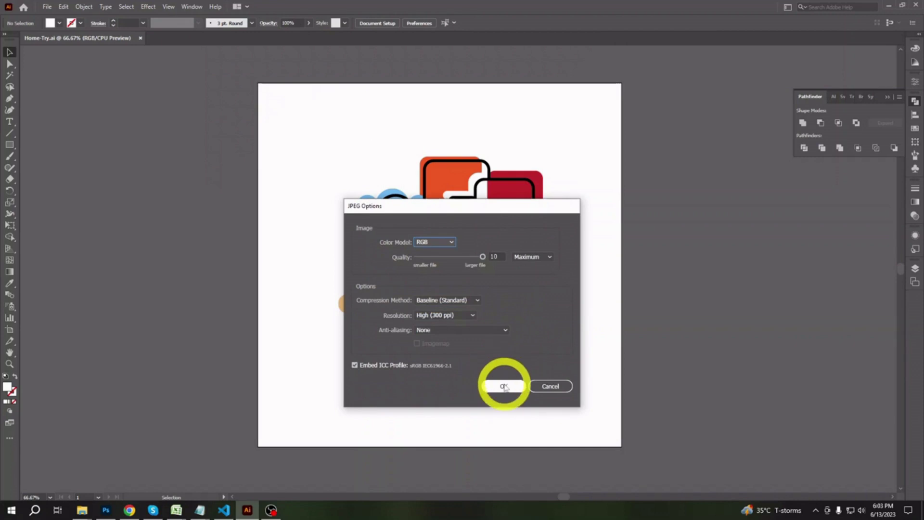
click(504, 386)
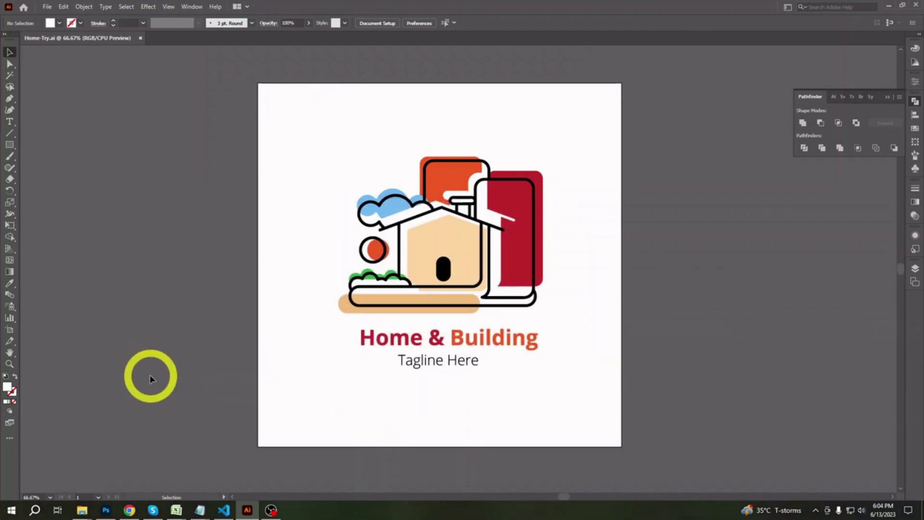
Step: Switch to File Explorer, open the exported Home-Try.jpg and inspect the logo up close
click(82, 510)
click(151, 463)
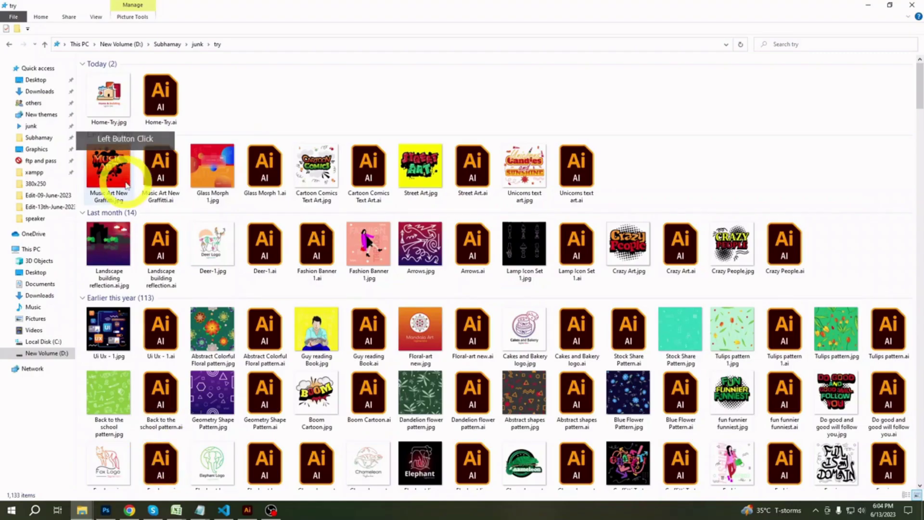
double_click(111, 93)
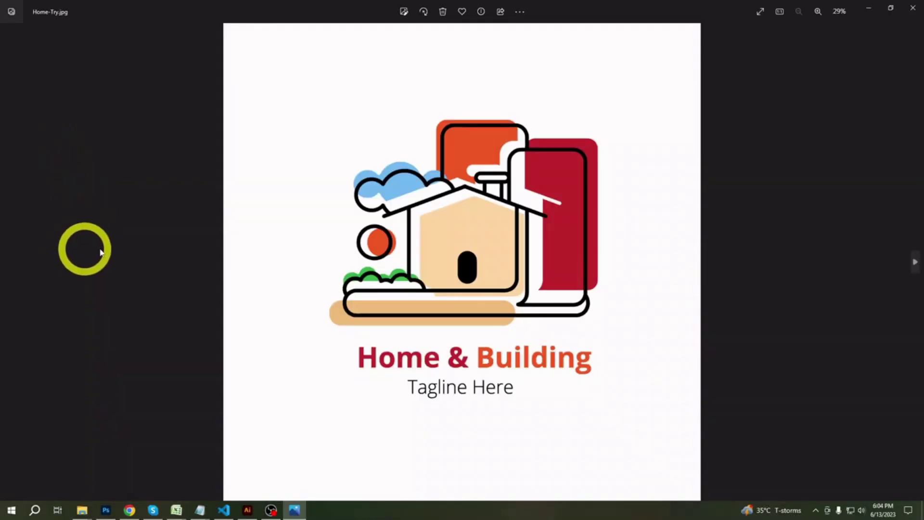
scroll(109, 250, up, 5)
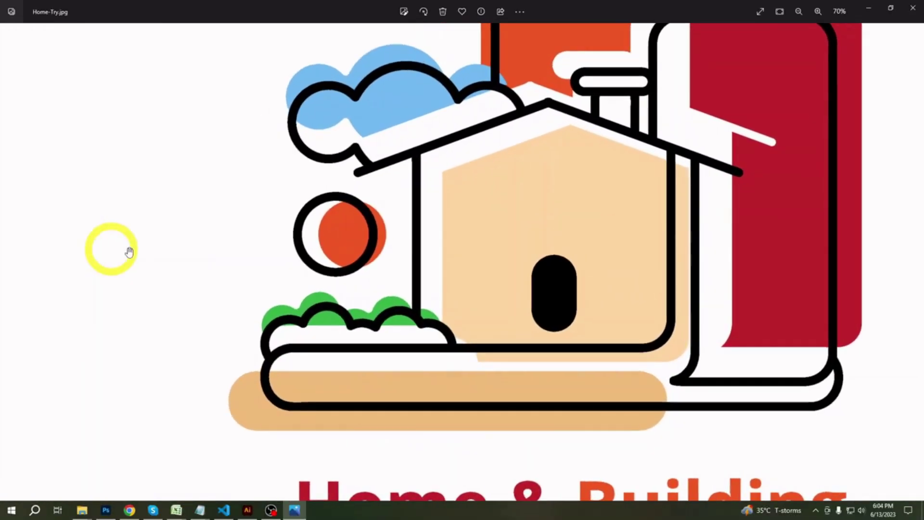
scroll(157, 252, down, 3)
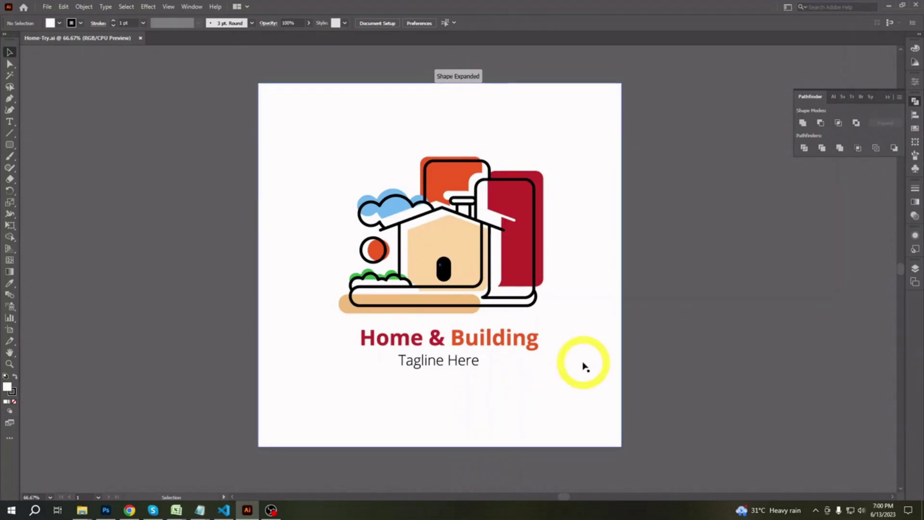
Step: Isolate the colour-fill group in Illustrator and delete the orange fill of the rear building
key(ctrl+=)
drag(629, 319, 621, 339)
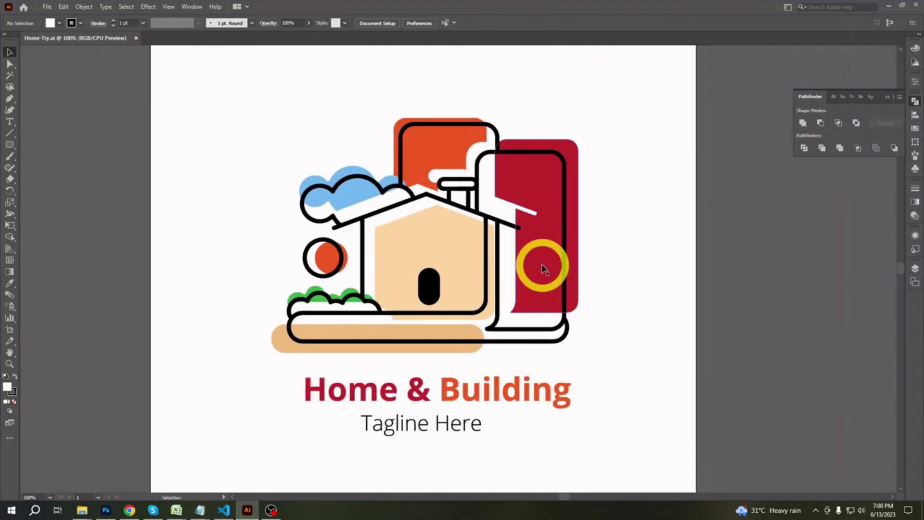
double_click(426, 150)
key(Delete)
Step: Shift the blue cloud fill slightly to the right and up, keeping it offset from the cloud outline
click(378, 206)
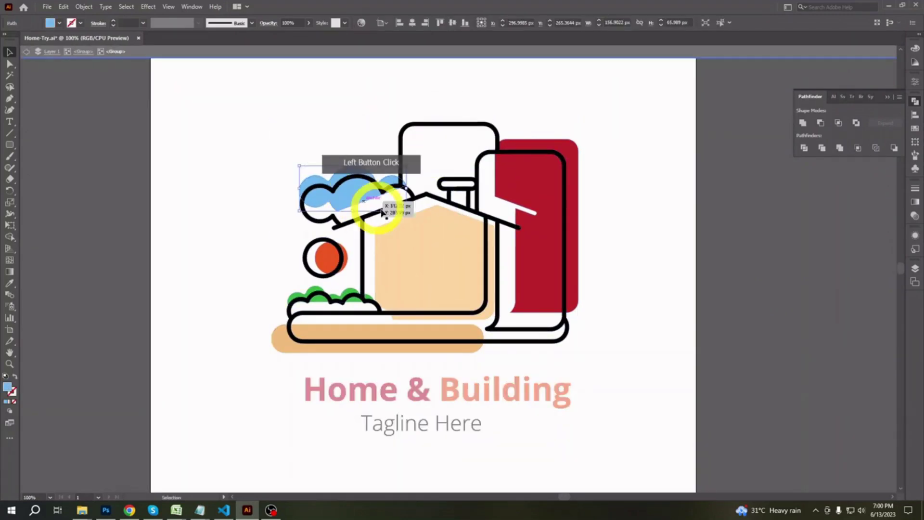
drag(417, 219, 417, 219)
drag(366, 191, 376, 193)
click(210, 300)
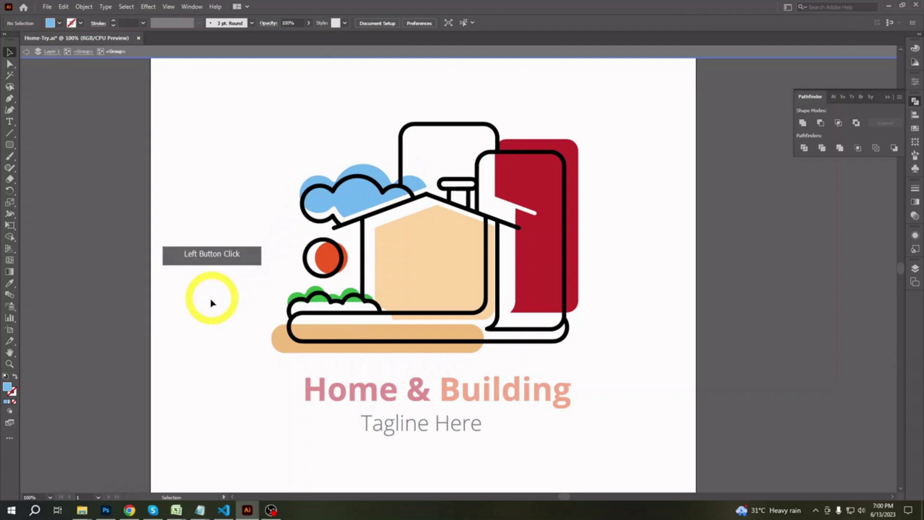
Step: Shift the green bush fill down and to the left of its outline
click(314, 292)
drag(374, 306, 353, 305)
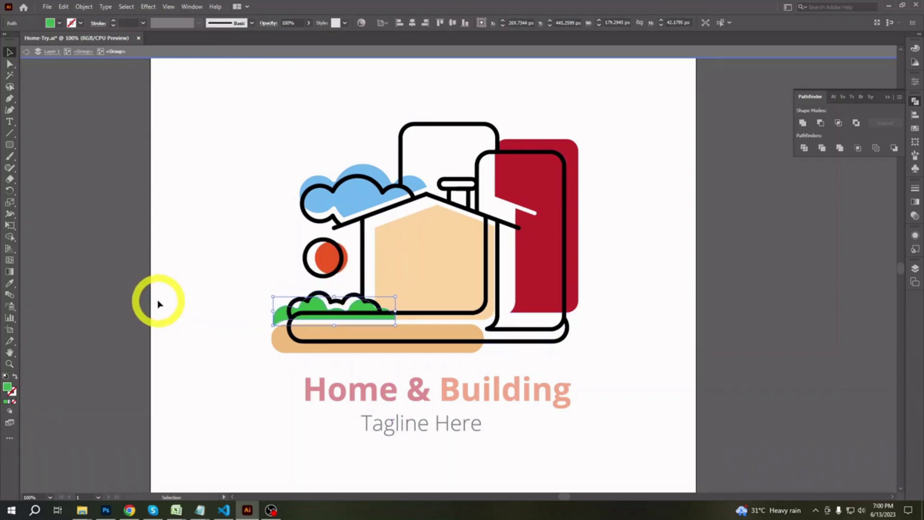
click(142, 303)
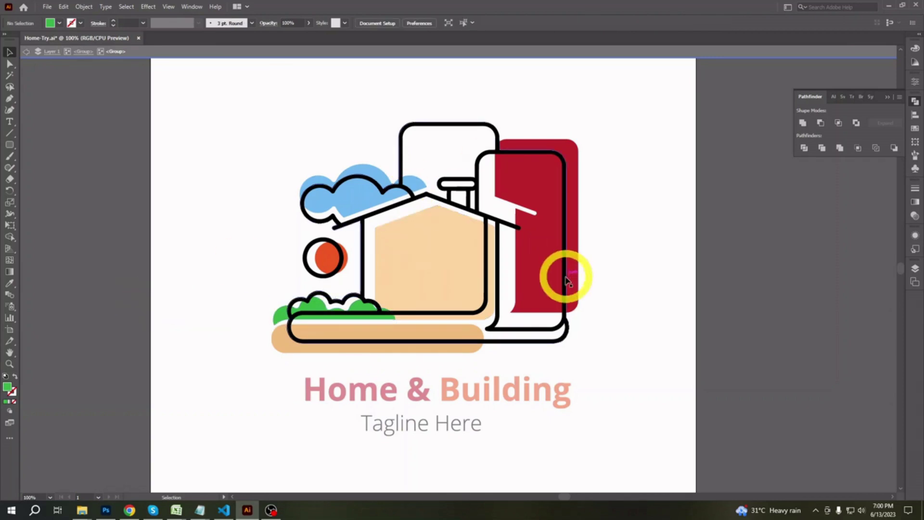
Step: Draw a new offset fill for the rear building with the Pen tool, curving around the front building's corner and down to the roofline
key(ctrl+=)
key(ctrl+=)
drag(320, 96, 303, 281)
click(9, 99)
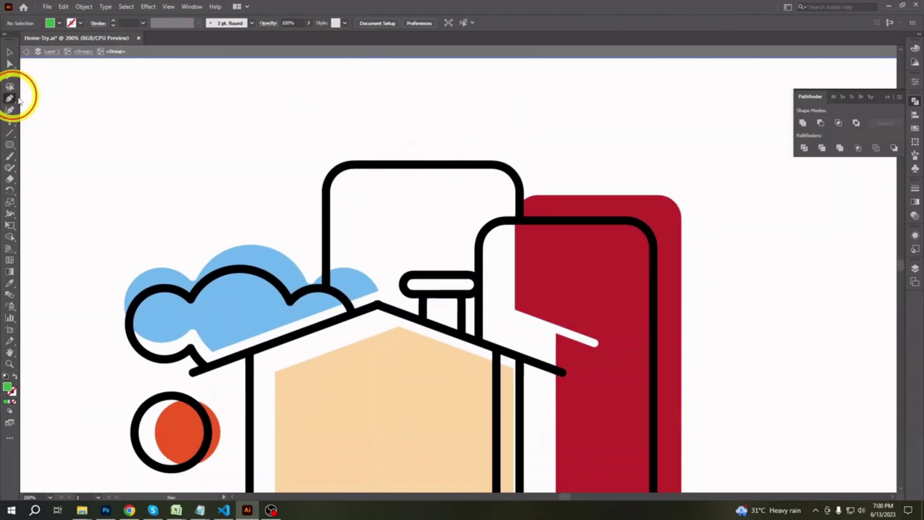
click(313, 272)
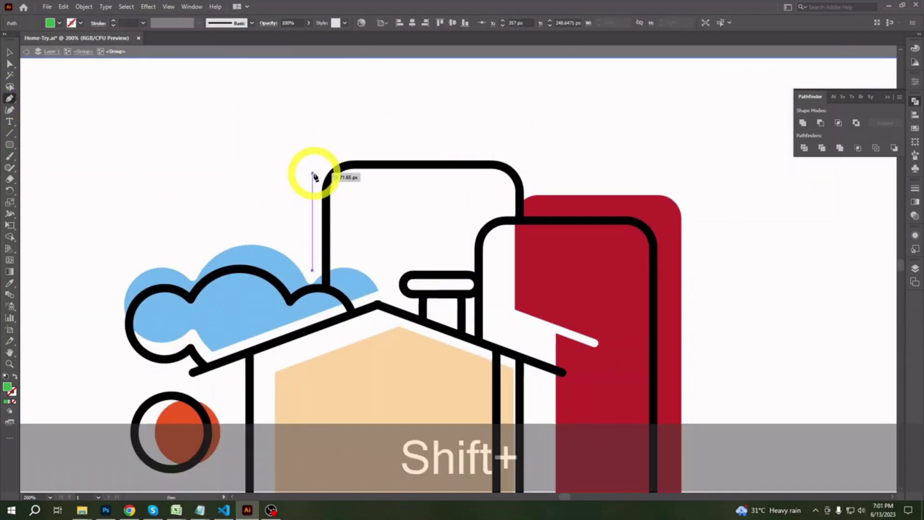
click(313, 147)
click(499, 148)
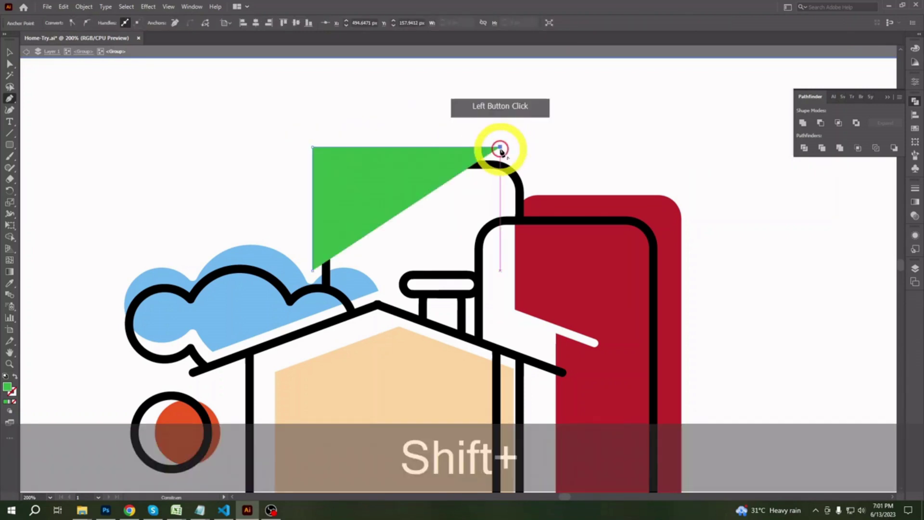
click(501, 208)
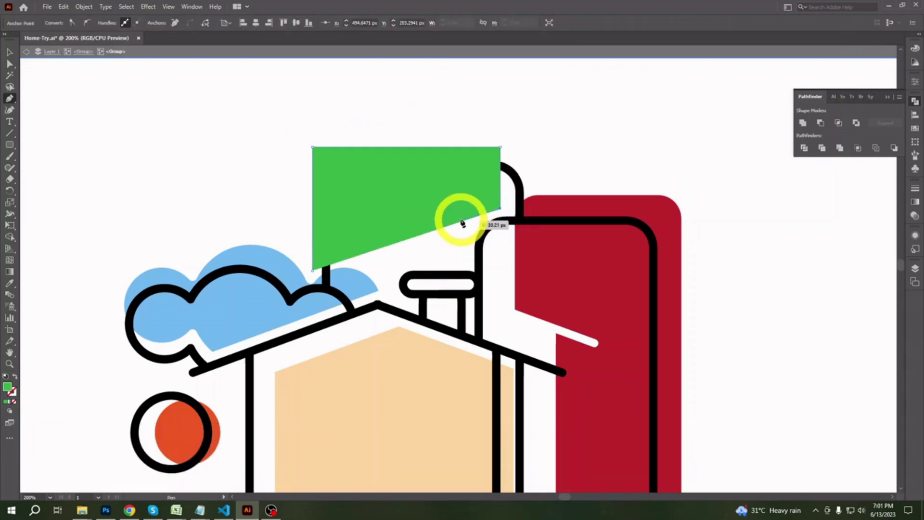
click(466, 231)
click(461, 249)
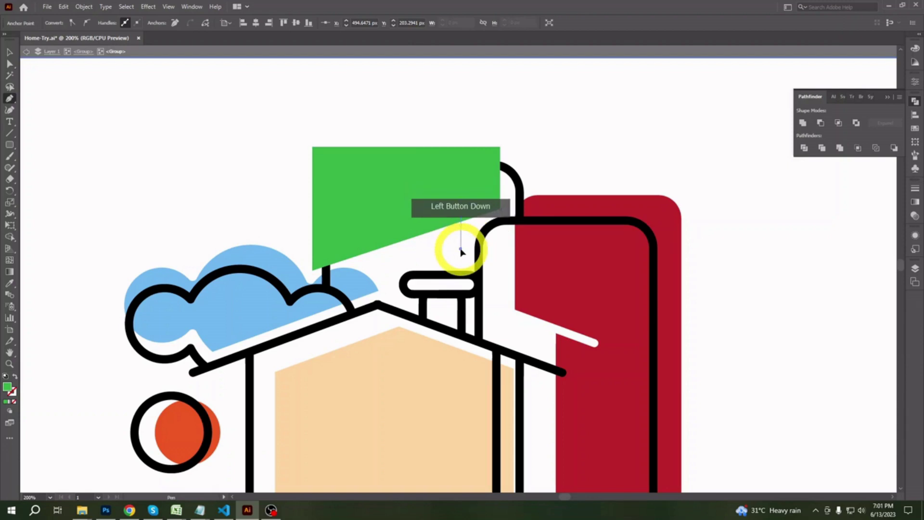
shift+click(463, 337)
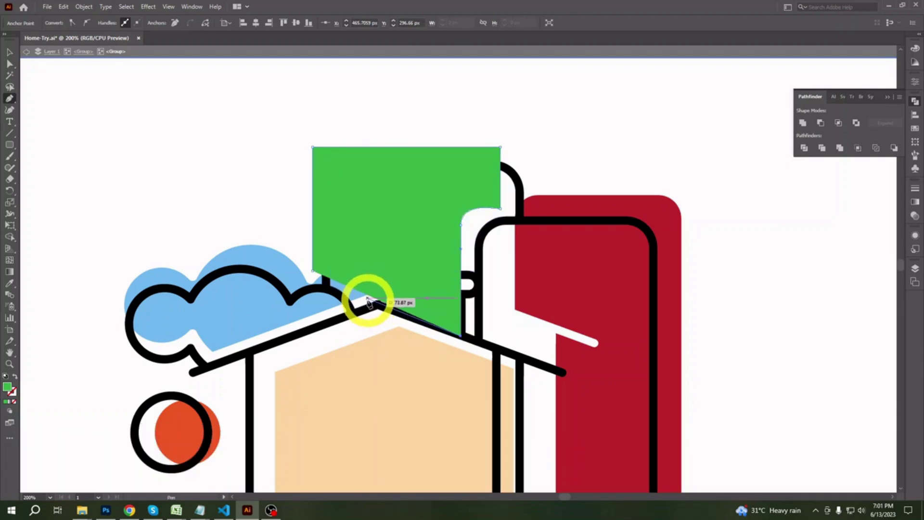
Step: Lower the opacity of the new green building fill to 52%
key(v)
click(349, 202)
click(308, 23)
click(291, 35)
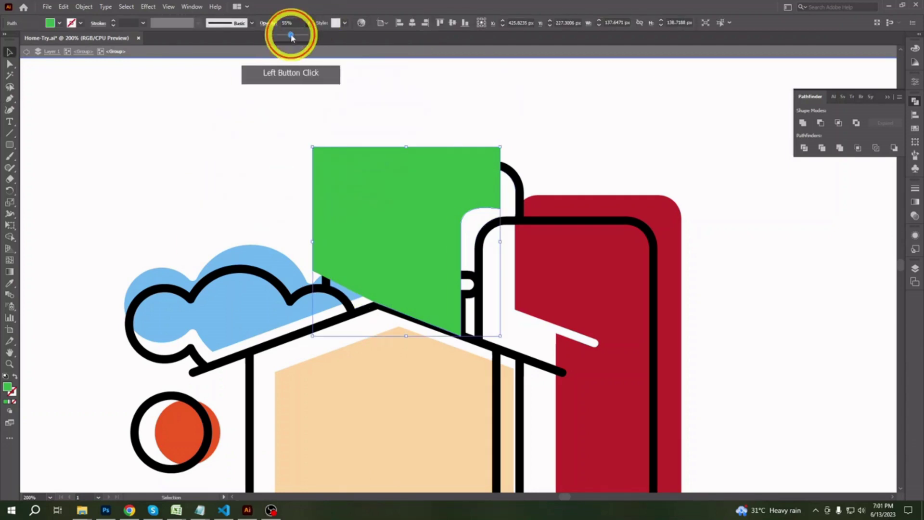
click(255, 126)
click(390, 210)
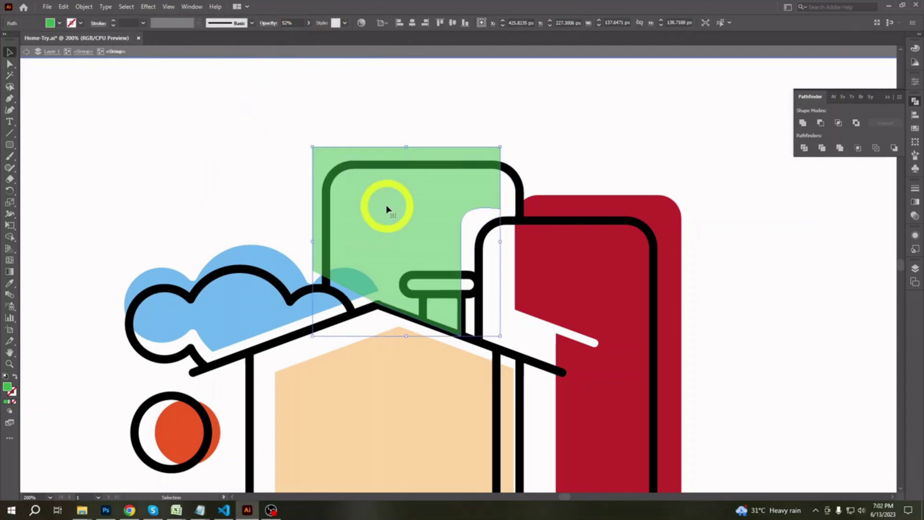
Step: Continue the building fill's path along the roof to its peak, curve it around the cloud fill and close the shape
key(ctrl+=)
key(p)
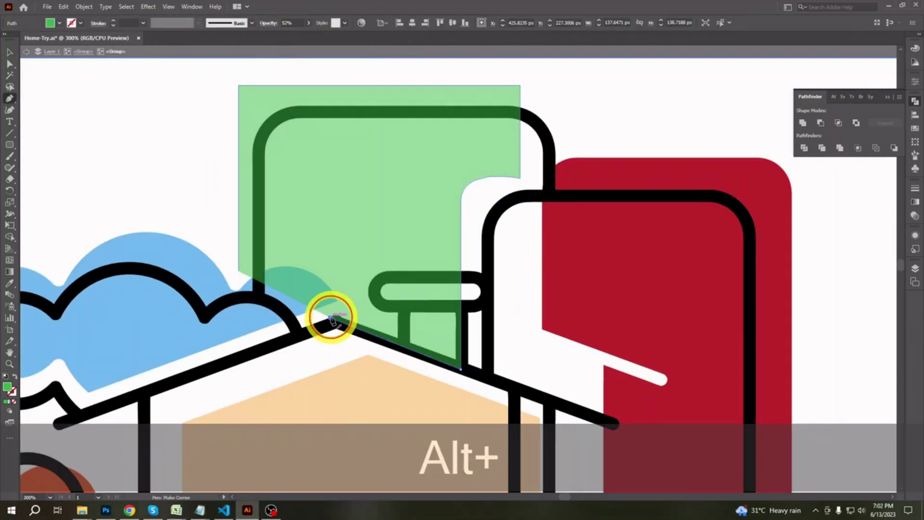
drag(333, 319, 344, 303)
click(358, 305)
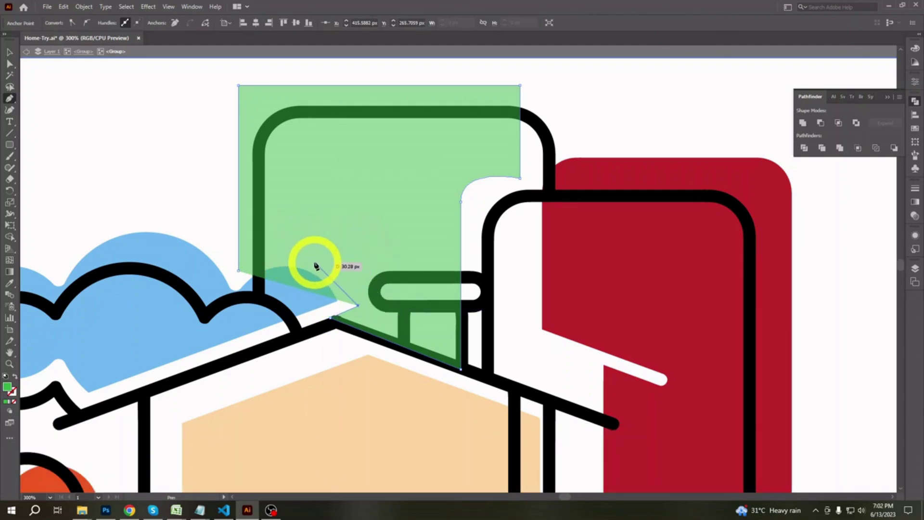
drag(298, 252, 292, 252)
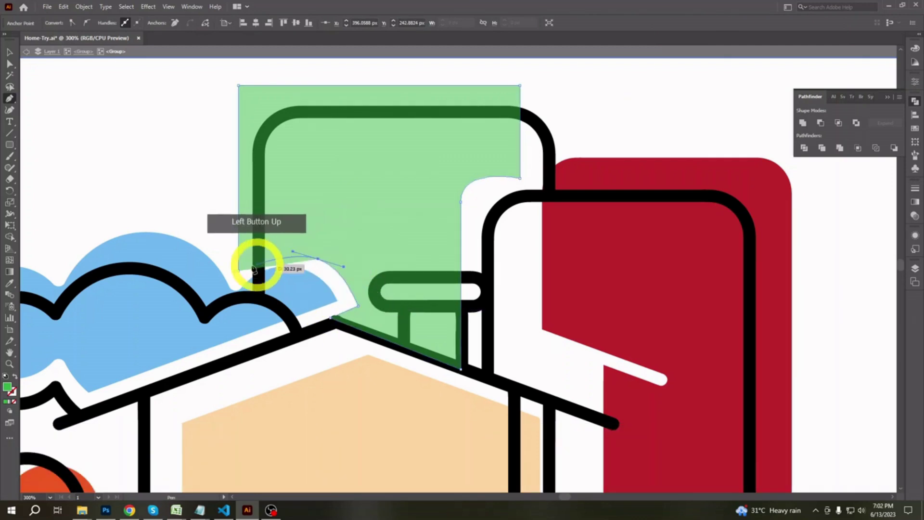
drag(238, 271, 212, 298)
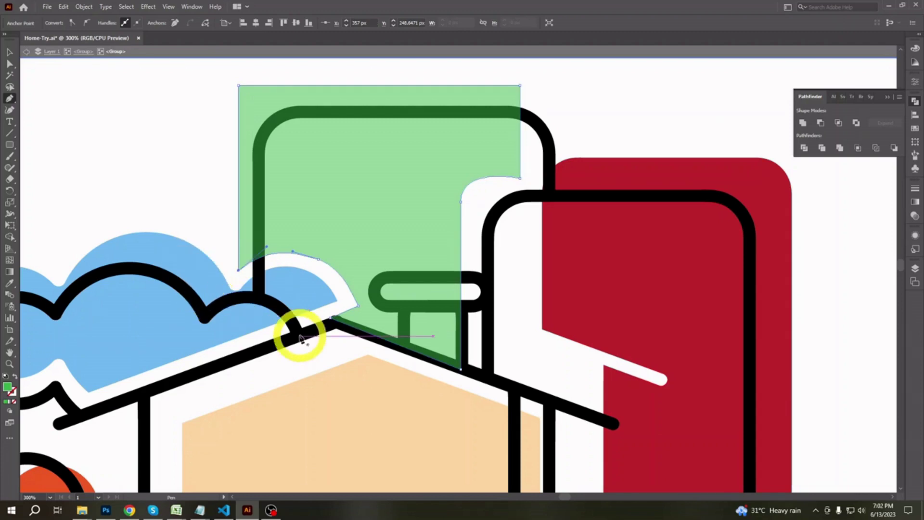
Step: Try to reshape the curved notch beside the front building with the Direct Selection tool and undo the handle changes
click(10, 63)
click(477, 182)
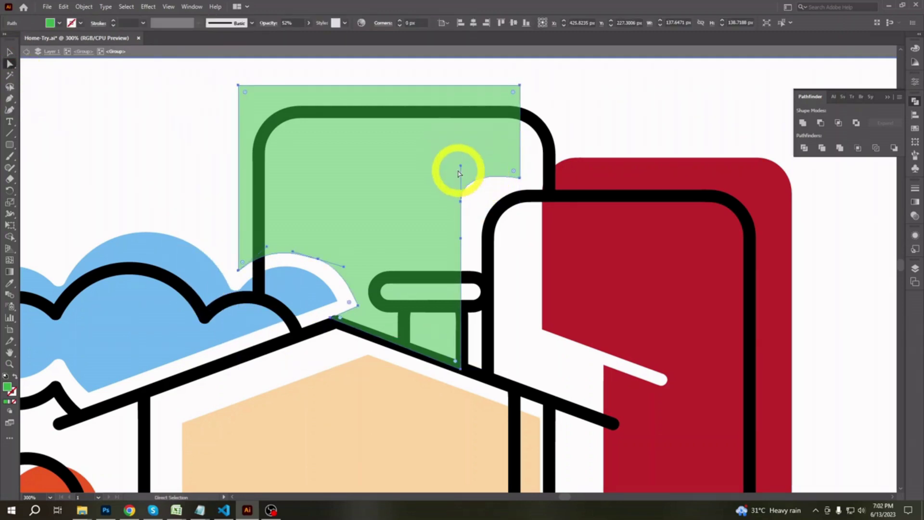
drag(459, 164, 522, 176)
key(ctrl+z)
key(ctrl+z)
Step: Raise the right end of the notch, convert its lower anchor to smooth and lengthen the handle upward to round the curve
click(461, 201)
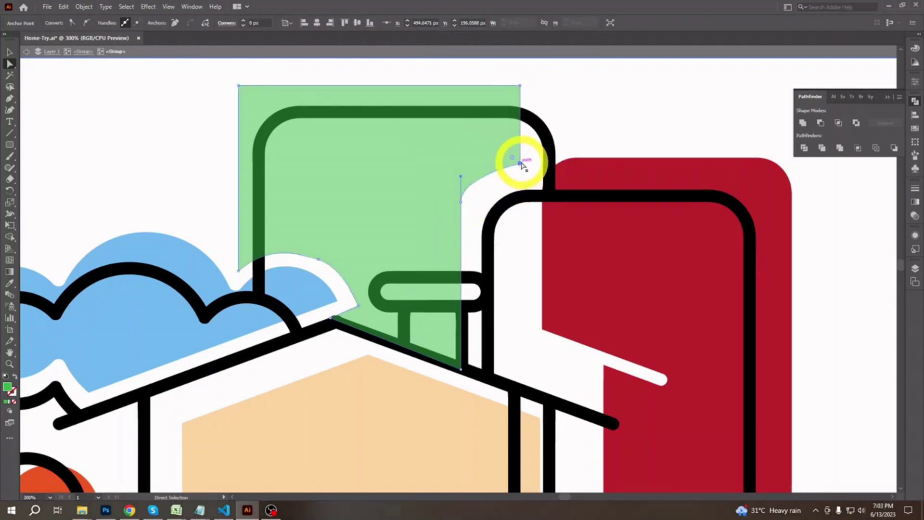
drag(521, 163, 520, 157)
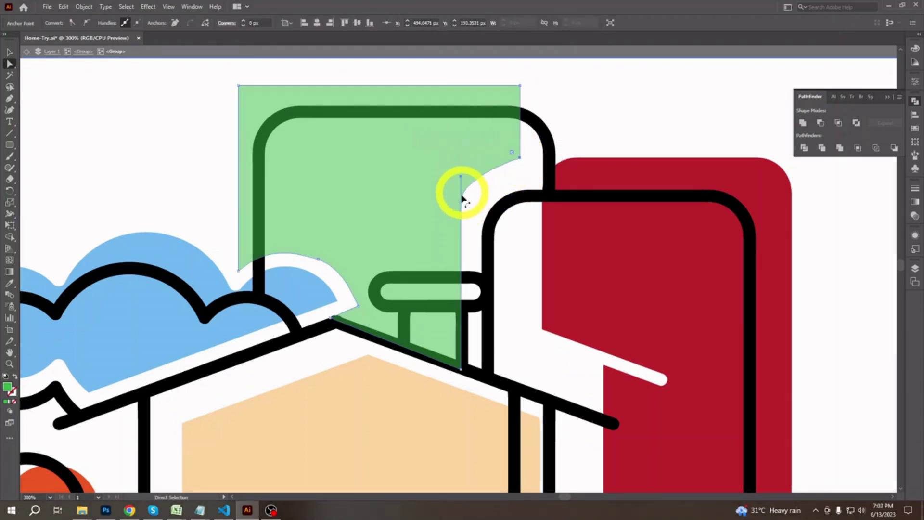
click(461, 202)
click(87, 22)
drag(461, 176, 459, 159)
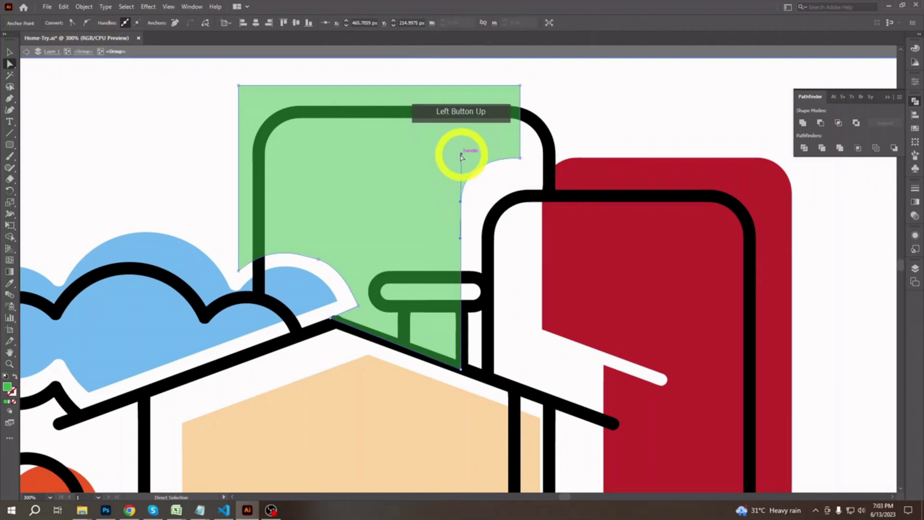
click(164, 169)
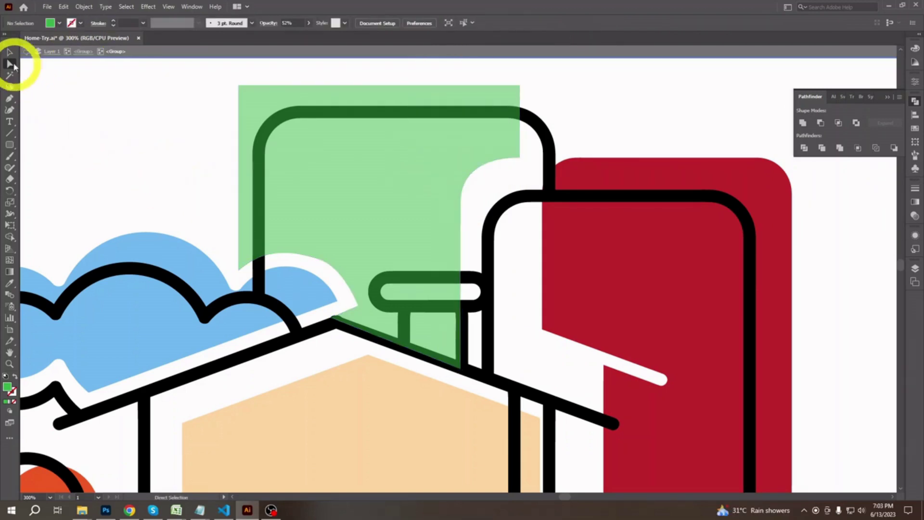
Step: Fill the new rear building shape with orange
click(9, 53)
click(360, 251)
click(59, 24)
click(85, 50)
Step: Set the orange building fill's opacity to 100% and place it behind the black outlines
click(308, 23)
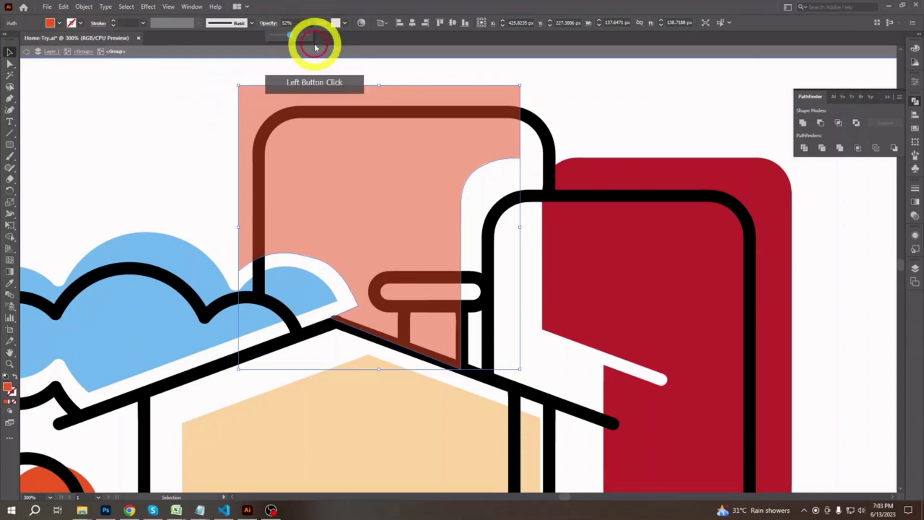
drag(316, 47, 320, 48)
click(231, 170)
click(326, 179)
key(ctrl+z)
click(113, 186)
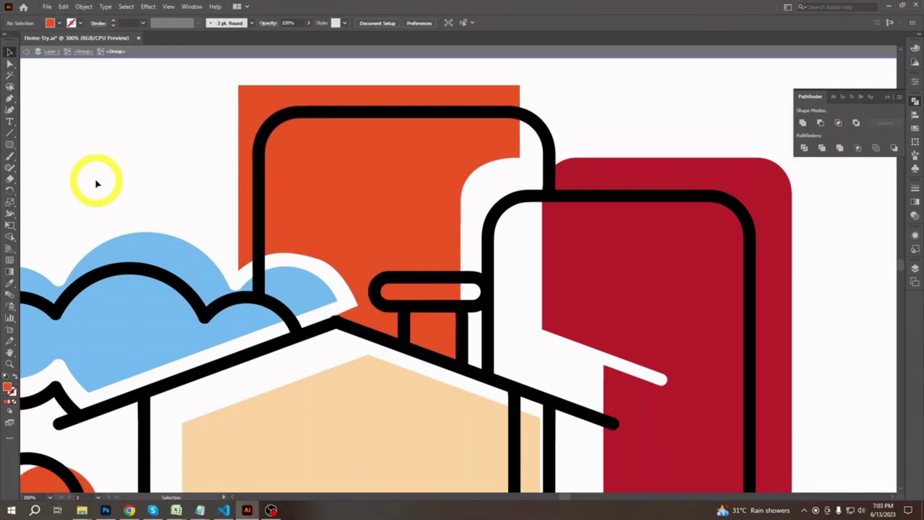
key(ctrl+minus)
key(ctrl+minus)
click(429, 250)
click(161, 180)
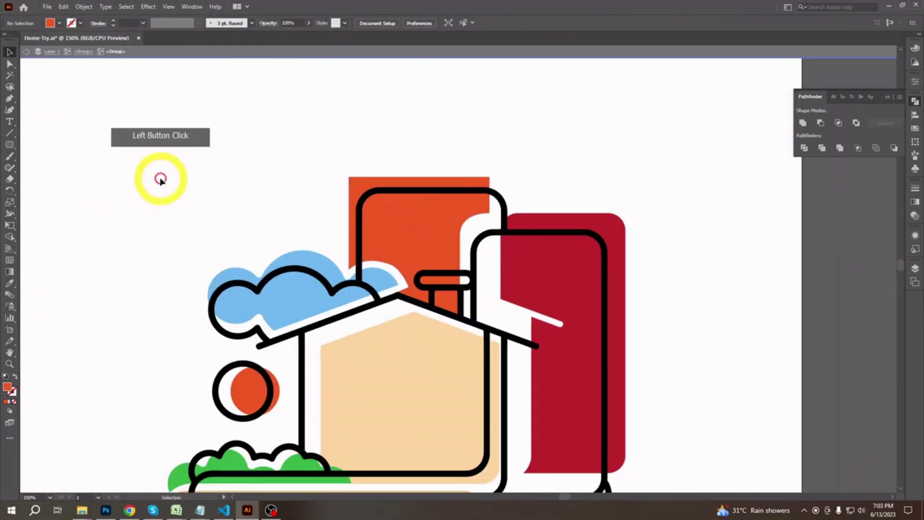
double_click(423, 238)
click(9, 64)
click(459, 319)
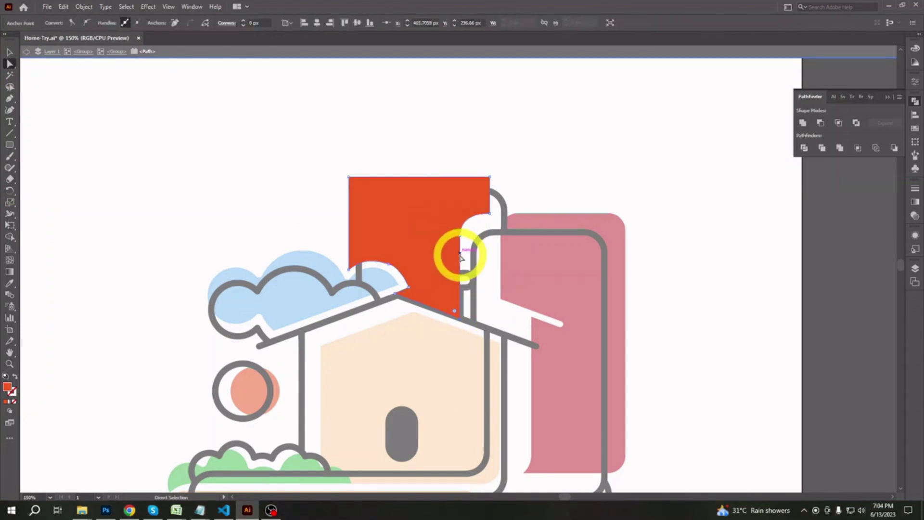
Step: Exit isolation mode to return to the full logo artwork
click(10, 51)
double_click(153, 199)
key(ctrl+minus)
key(ctrl+minus)
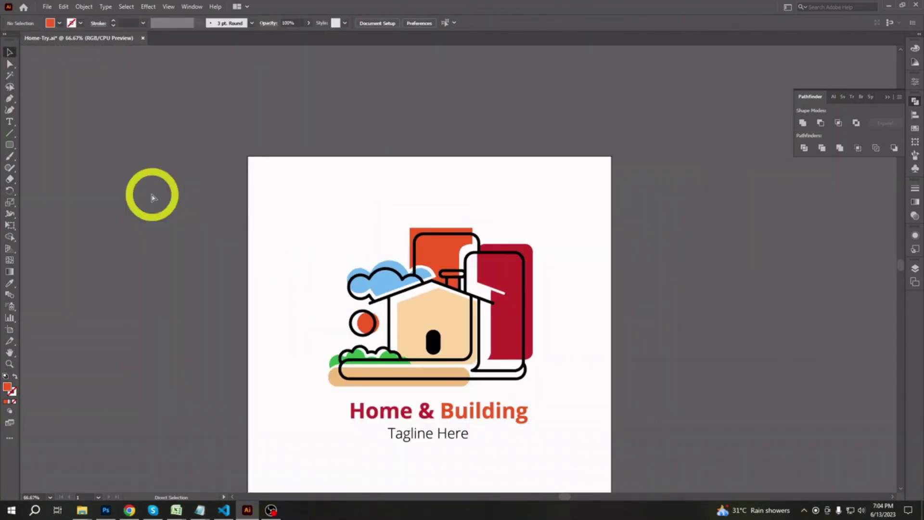
Step: Draw a rounded rectangle about 56 × 17 px over the chimney cap, fill it with the house's beige and send it backward
key(ctrl+plus)
key(ctrl+plus)
key(ctrl+plus)
drag(397, 265, 472, 287)
key(i)
click(421, 379)
click(10, 51)
key(ctrl+bracketleft)
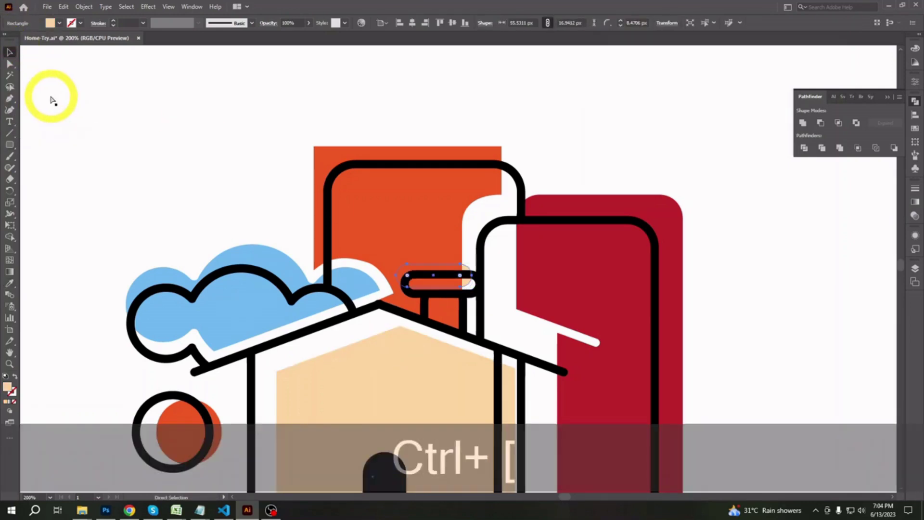
Step: Paste the beige chimney cap fill into the building's group, offset it up and left of its outline, and send it backward
click(447, 262)
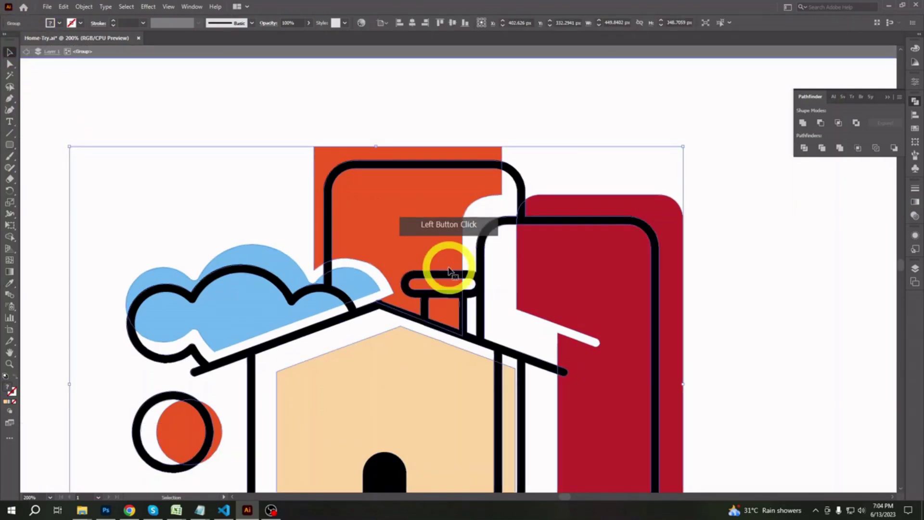
double_click(454, 274)
key(ctrl+v)
drag(469, 272, 449, 271)
key(ctrl+bracketleft)
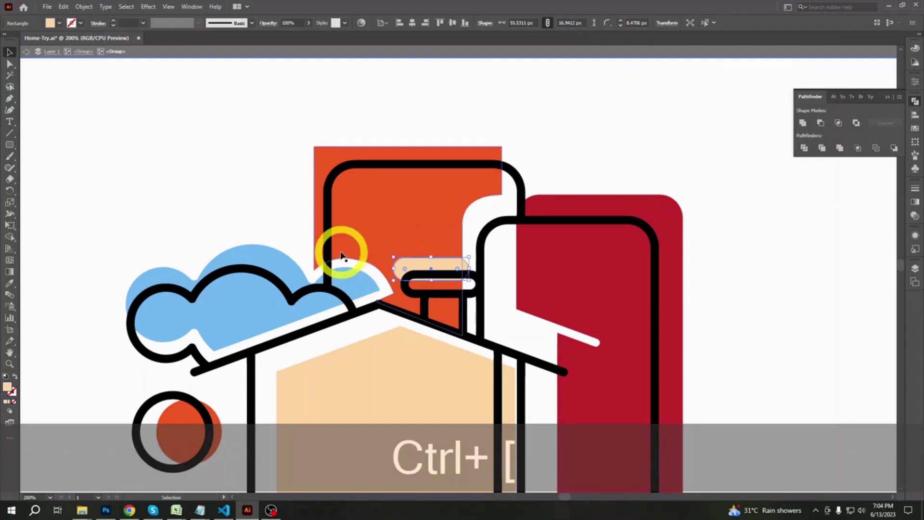
click(763, 273)
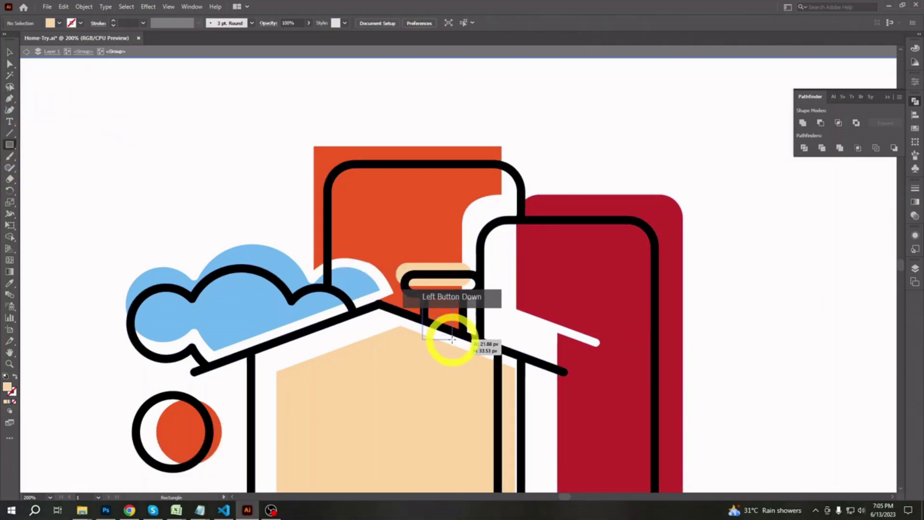
Step: Draw a rectangle about 29 × 37 px over the chimney stack, set its opacity to 50% and slant its lower edge along the roof
drag(463, 344, 463, 343)
drag(309, 23, 289, 37)
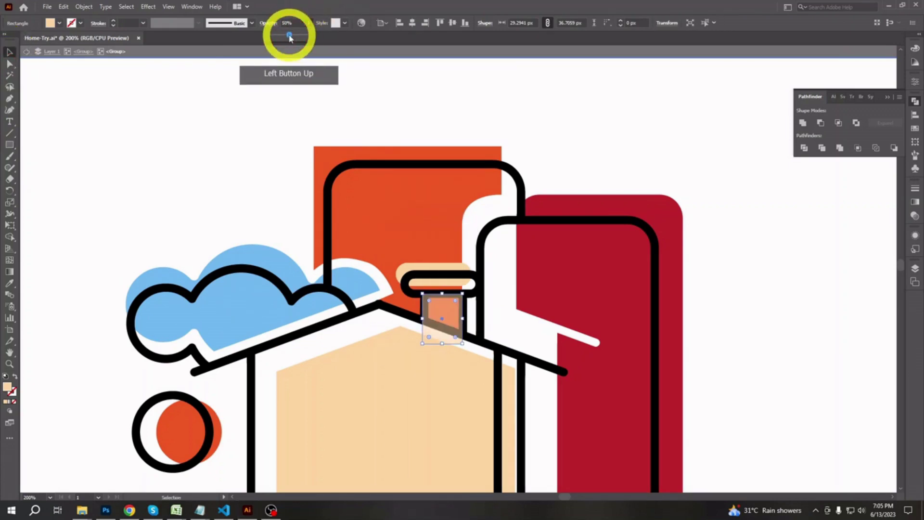
click(631, 297)
key(ctrl+equal)
key(ctrl+equal)
drag(631, 297, 647, 206)
click(441, 289)
click(9, 64)
drag(400, 327, 410, 303)
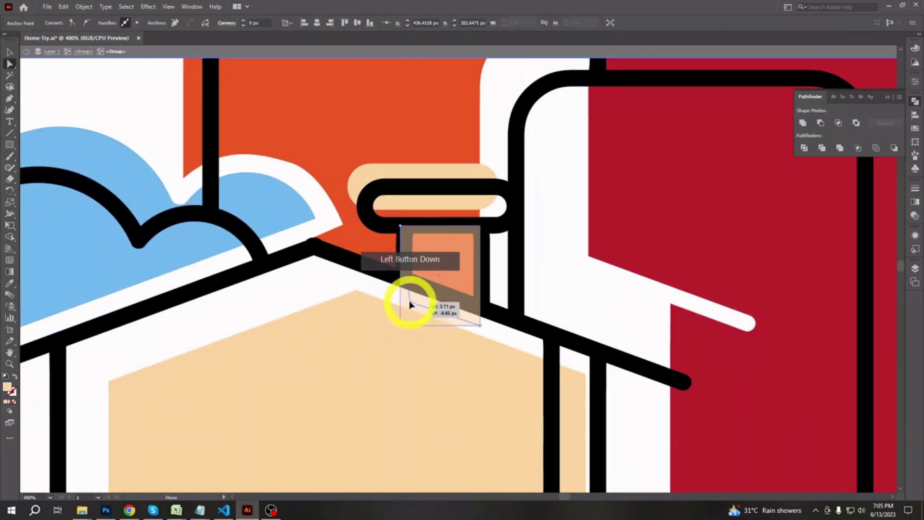
Step: Set the chimney stack fill's opacity to 100% and recolour it with the darker tan of the ground strip
click(451, 266)
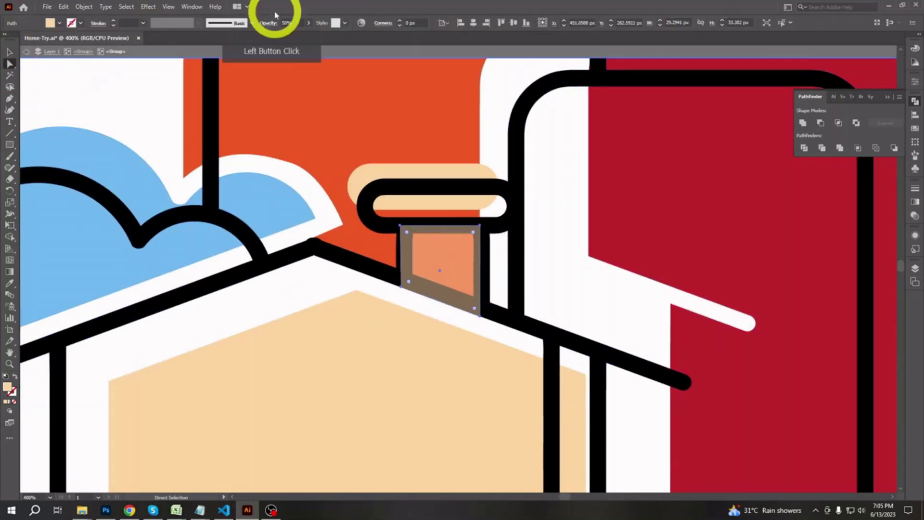
drag(309, 22, 331, 45)
click(540, 242)
key(ctrl+minus)
key(ctrl+minus)
key(ctrl+minus)
key(ctrl+minus)
click(452, 267)
key(i)
click(362, 362)
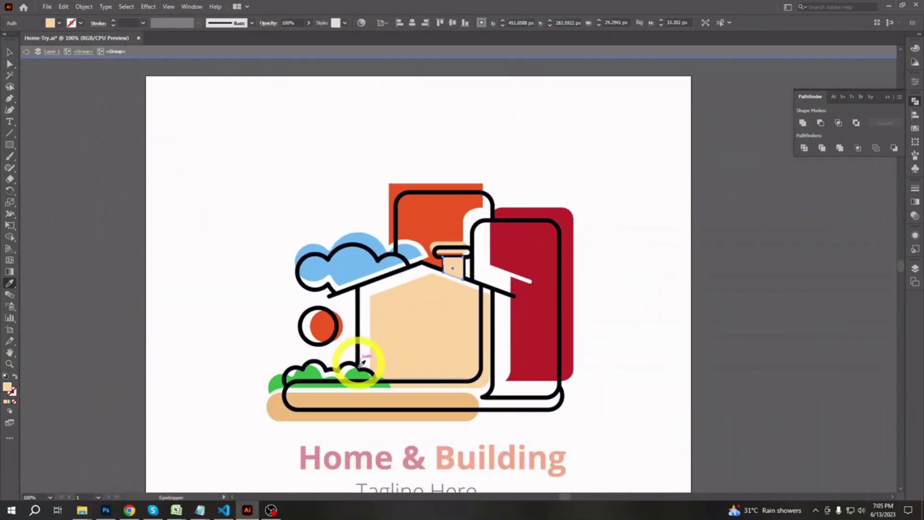
Step: Offset the tan chimney stack fill up and left, place it behind the black outlines, and exit isolation mode
key(ctrl+equal)
key(ctrl+equal)
key(ctrl+equal)
key(ctrl+equal)
key(ctrl+bracketleft)
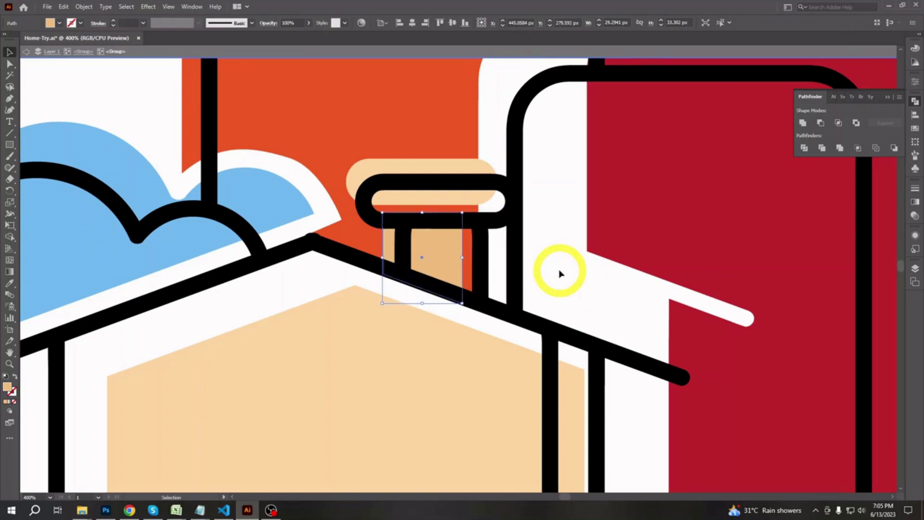
click(558, 268)
key(ctrl+minus)
key(ctrl+minus)
key(ctrl+minus)
key(ctrl+minus)
click(633, 313)
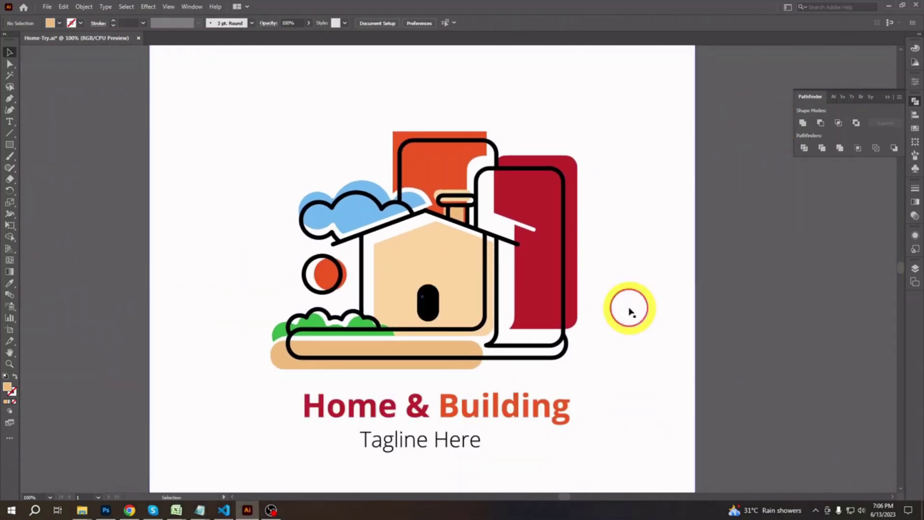
Step: Draw a circle about 29 px in diameter above the house door, fill it with white and save the document
drag(10, 144, 41, 167)
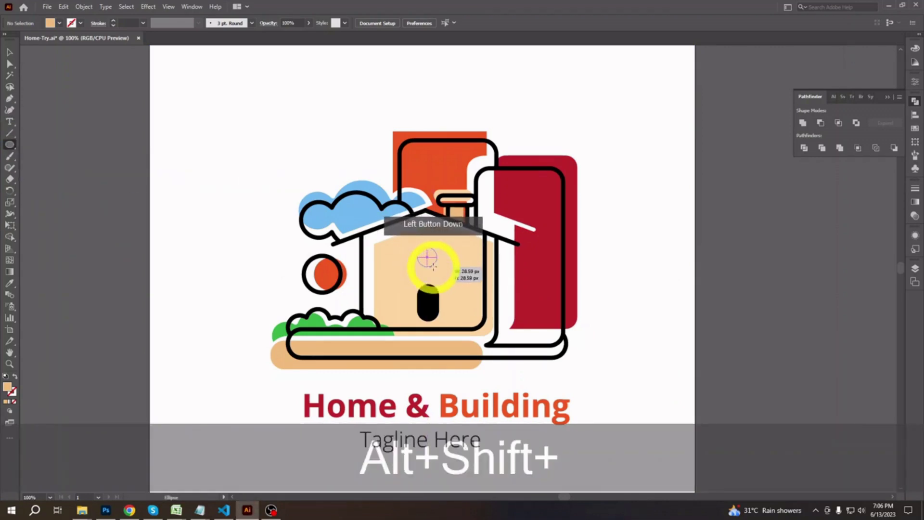
drag(434, 266, 434, 266)
click(10, 53)
click(57, 23)
click(65, 40)
click(186, 186)
click(770, 316)
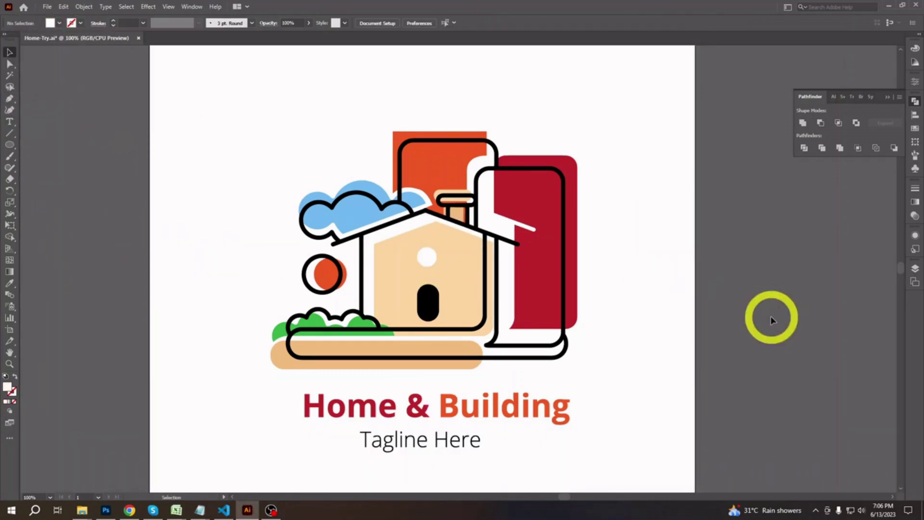
key(ctrl+s)
Step: Isolate the orange building fill and round its two upper corners, using a radius of about 20 px on the upper-left corner
key(ctrl+plus)
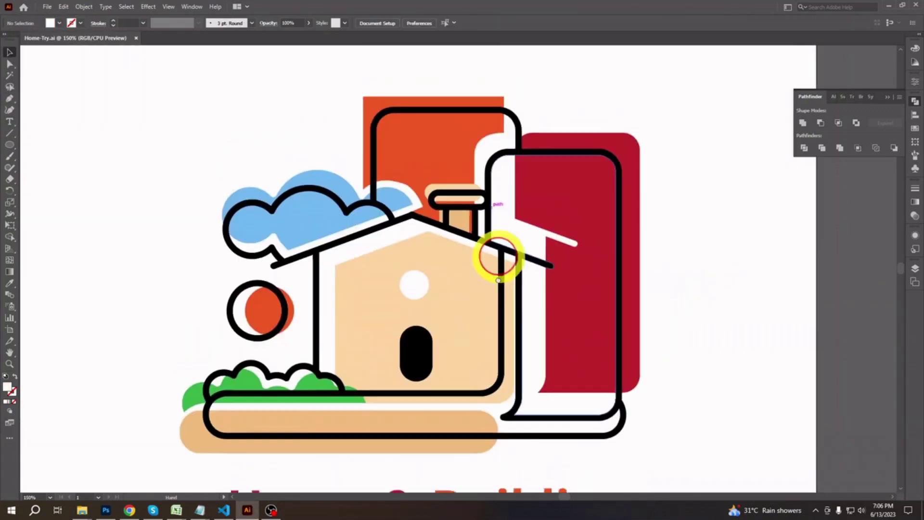
drag(498, 281, 501, 304)
double_click(452, 239)
double_click(378, 208)
double_click(377, 209)
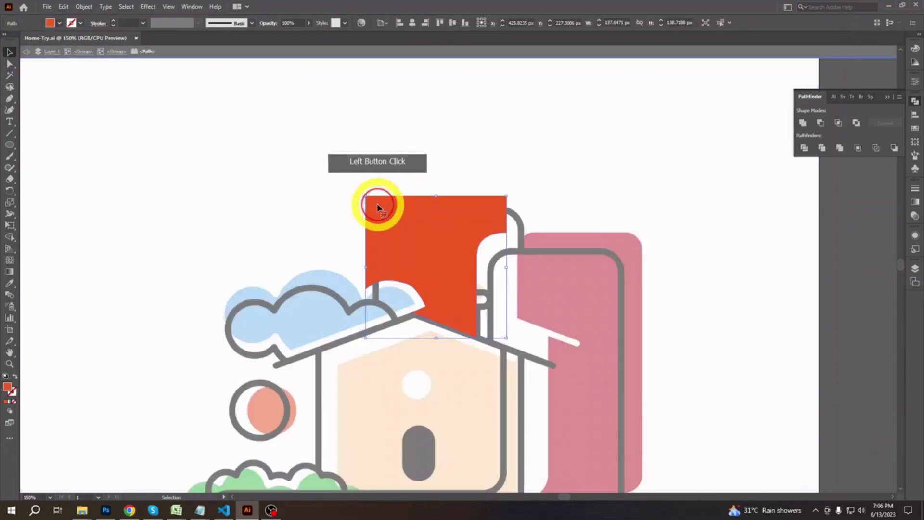
click(10, 63)
click(375, 206)
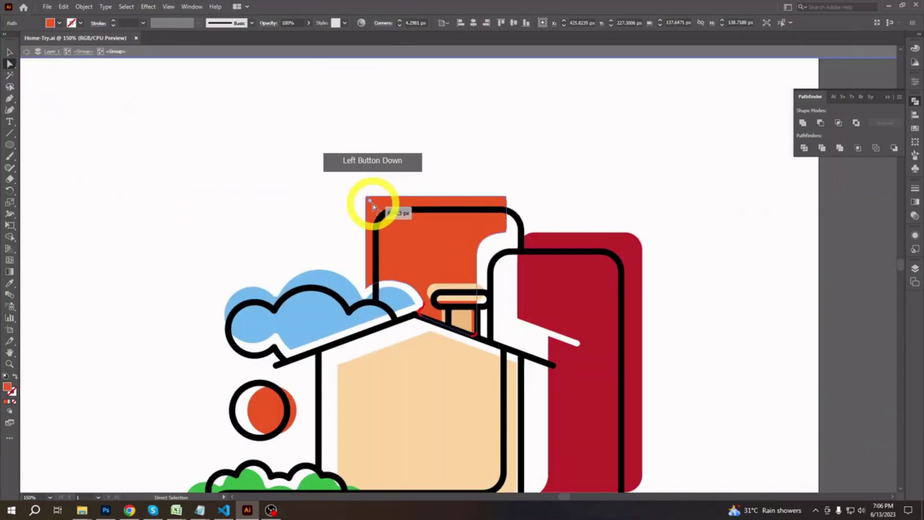
key(ctrl+z)
drag(373, 206, 397, 184)
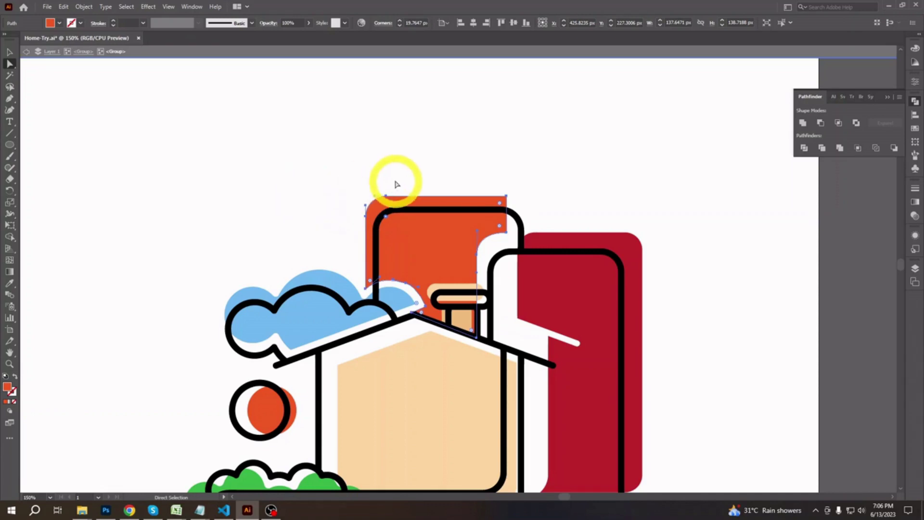
mouse_move(500, 205)
mouse_down()
mouse_move(487, 213)
mouse_move(494, 210)
mouse_up()
click(10, 52)
click(127, 161)
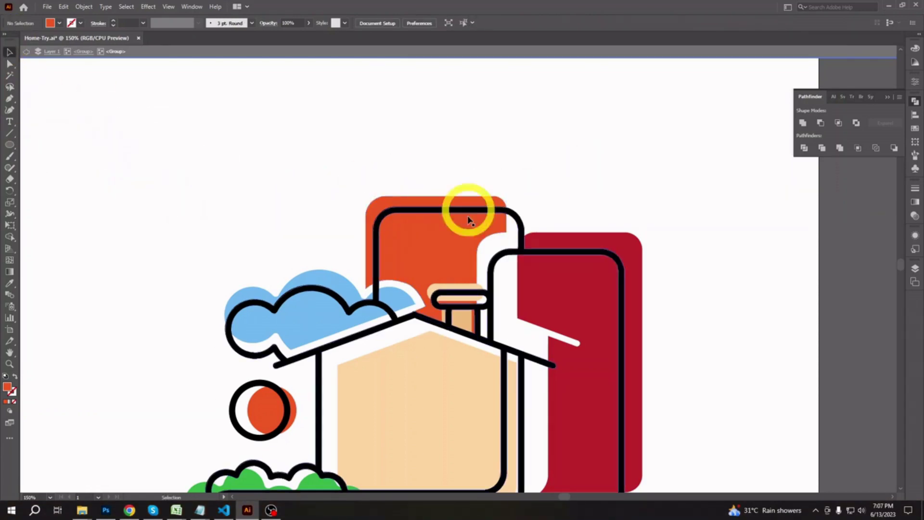
Step: Apply Unite to the orange building fill, return to the full artwork and save the document
click(469, 219)
click(803, 123)
key(ctrl+minus)
key(ctrl+minus)
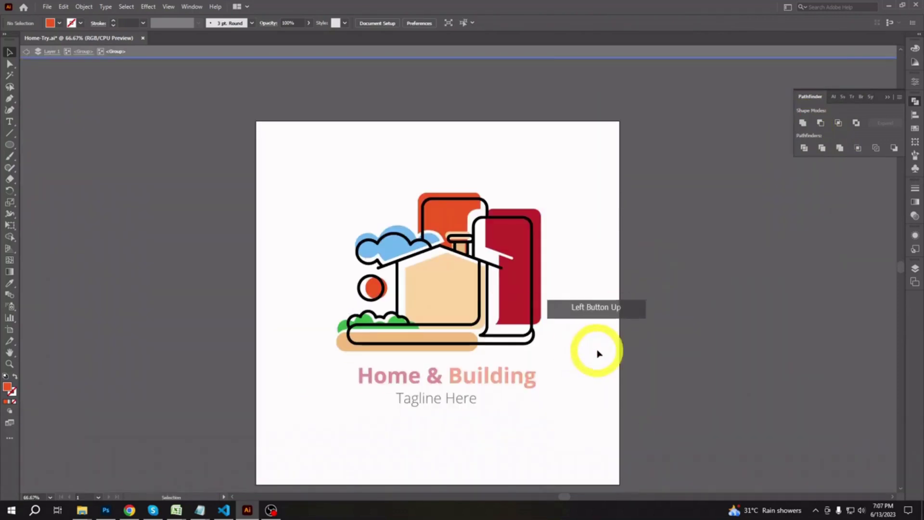
key(ctrl+s)
Step: Export the logo as Home-Try.jpg, replacing the existing file and accepting the JPEG options
click(47, 6)
mouse_move(58, 183)
click(217, 196)
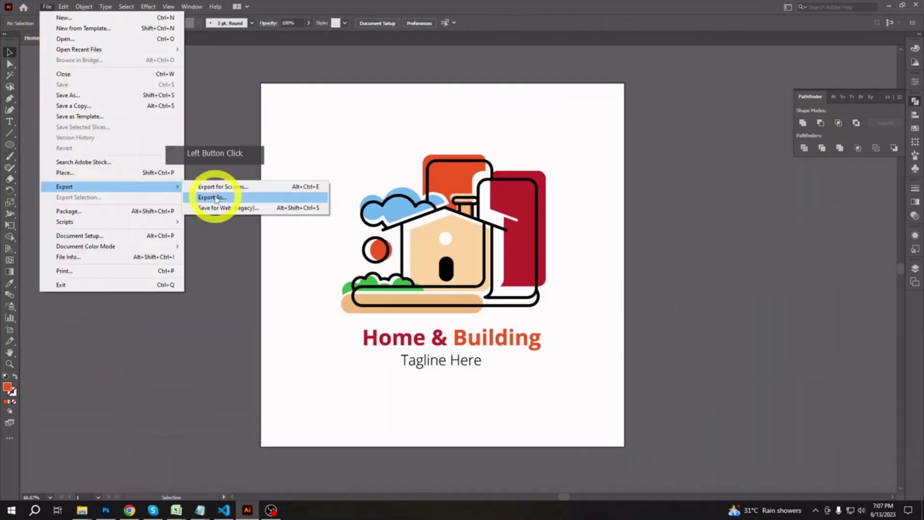
click(530, 303)
click(483, 288)
click(502, 385)
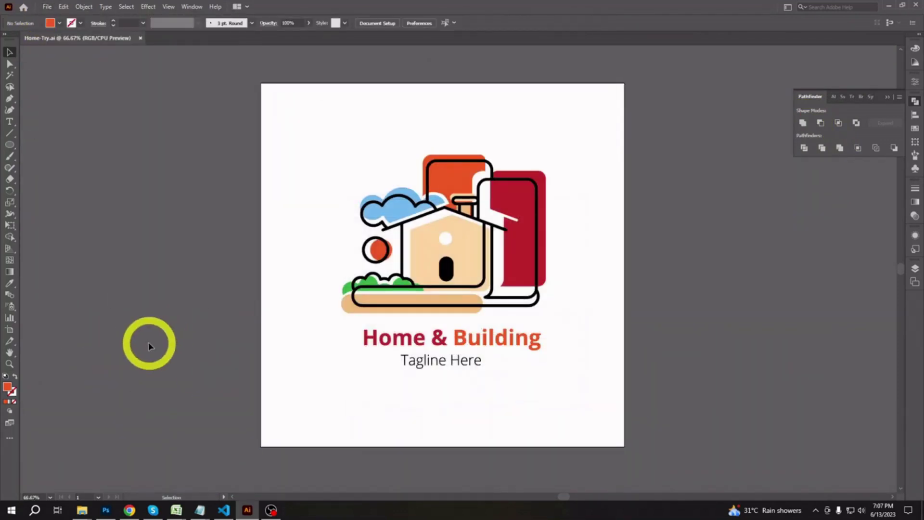
Step: Open the exported Home-Try.jpg from its folder in the image viewer and inspect the finished logo up close
click(84, 508)
click(149, 466)
click(121, 101)
double_click(120, 101)
scroll(96, 263, up, 2)
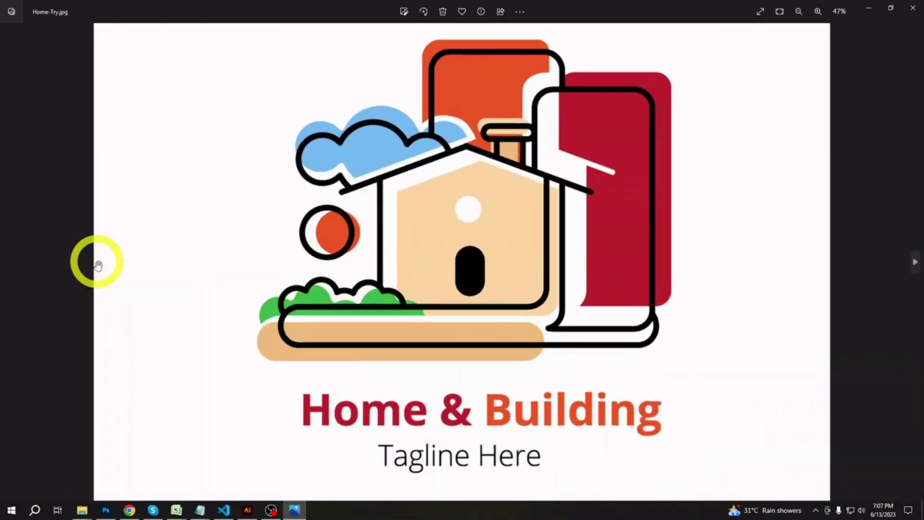
drag(178, 188, 198, 231)
scroll(198, 231, down, 2)
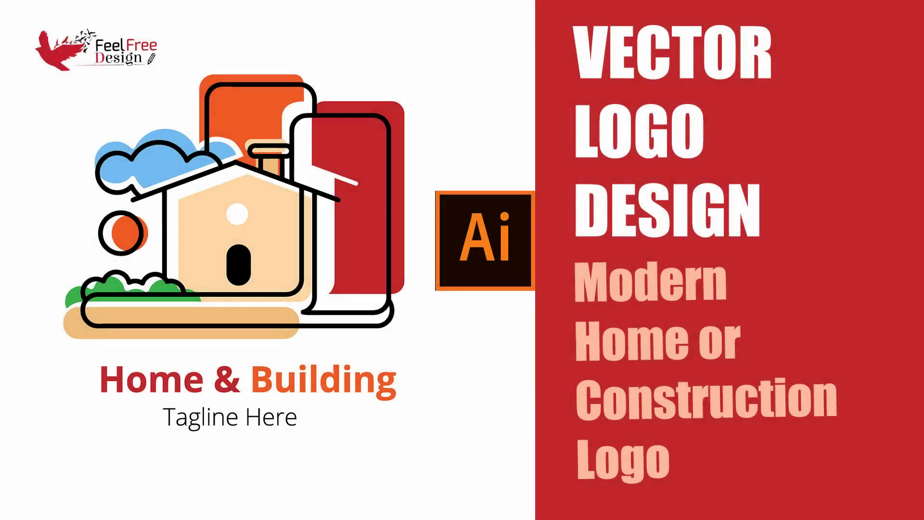